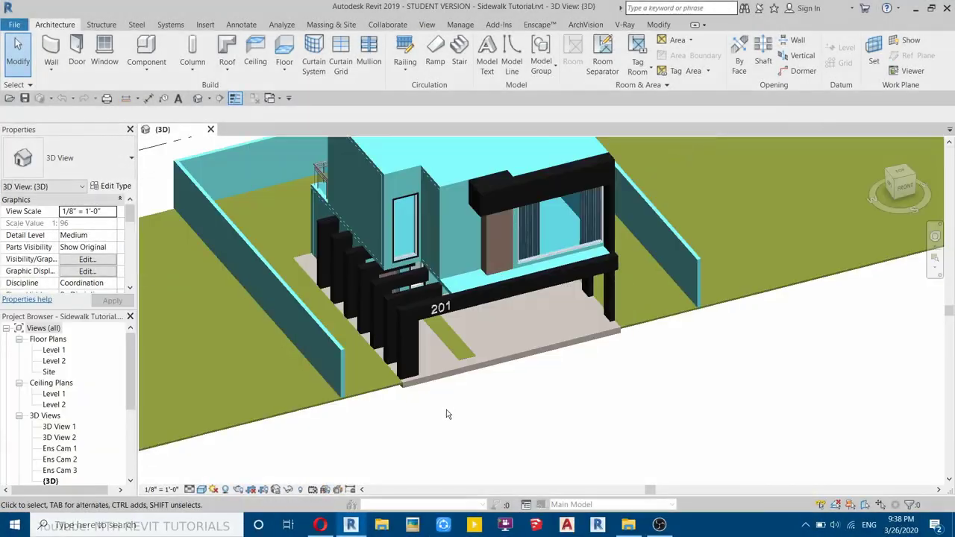
# Step: Start a new floor and duplicate its type under the name Sidewalk 3
pyautogui.keyDown('shift'); pyautogui.moveTo(447, 414); pyautogui.dragTo(490, 432, button='middle'); pyautogui.keyUp('shift')
pyautogui.moveTo(485, 384); pyautogui.dragTo(601, 424, button='middle')
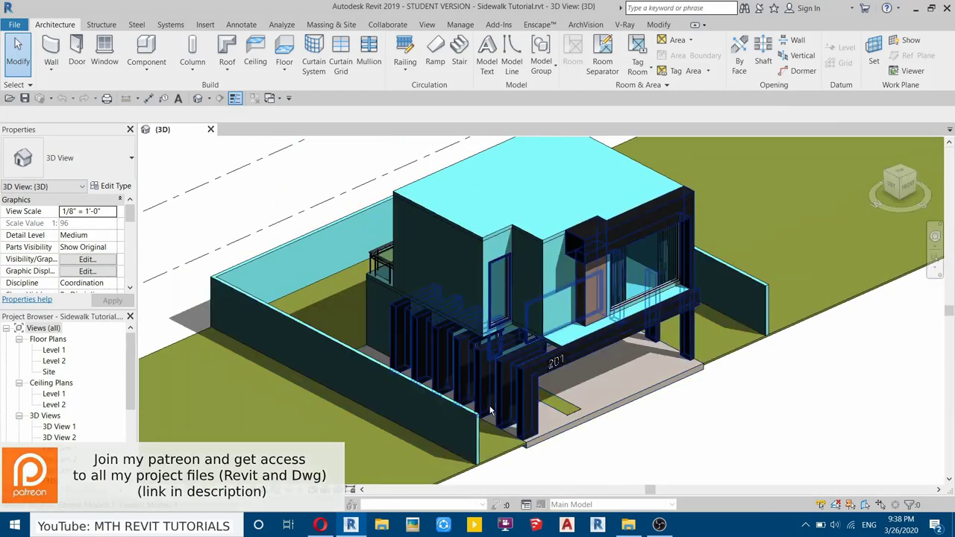
pyautogui.scroll(1, 564, 326)
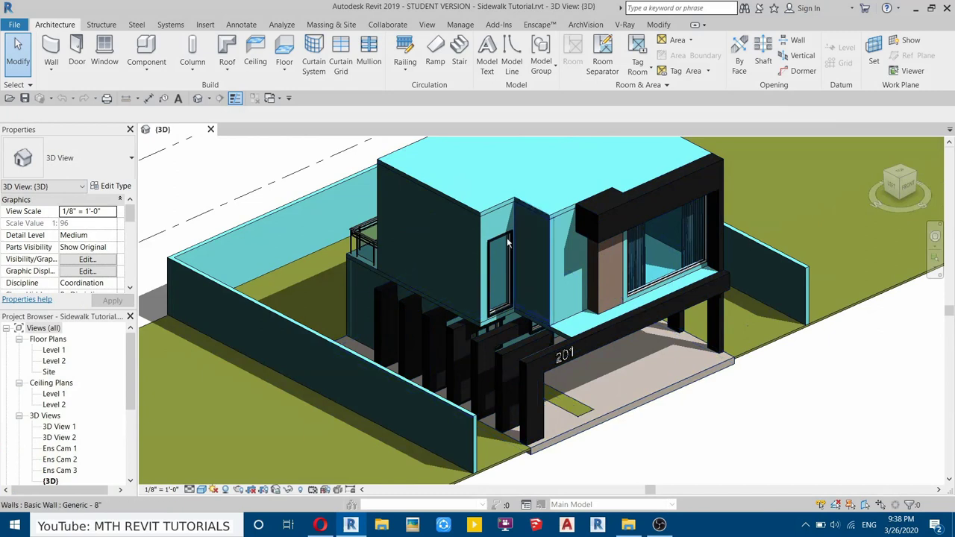
pyautogui.click(286, 48)
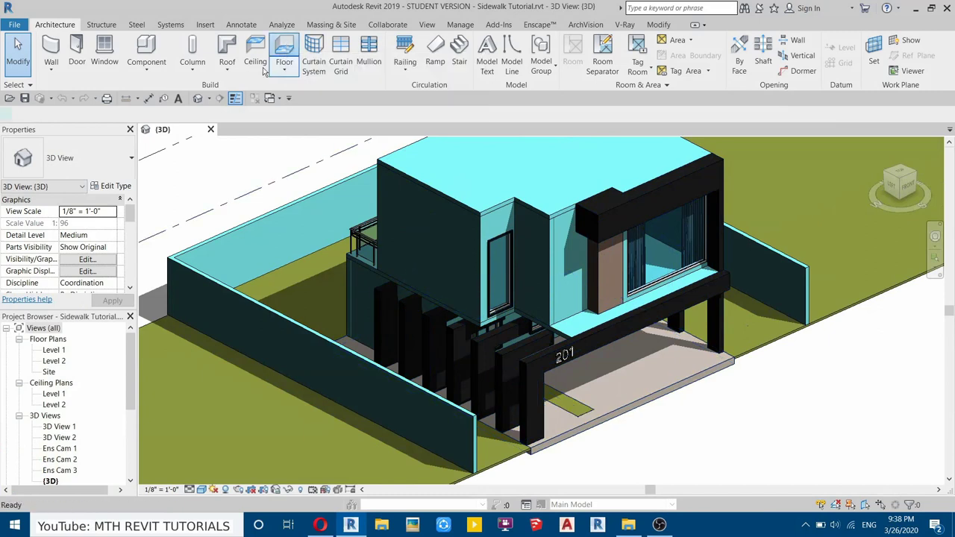
pyautogui.click(113, 185)
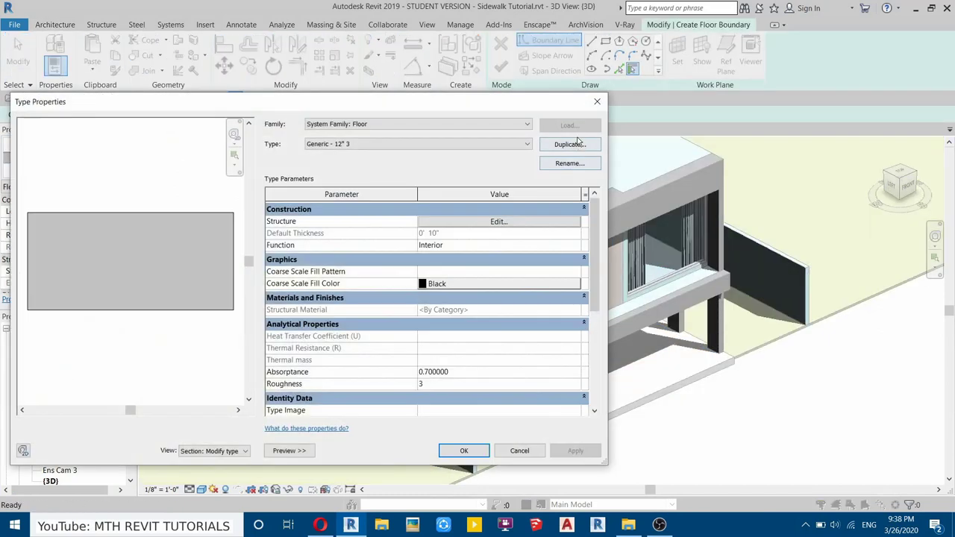
pyautogui.click(288, 448)
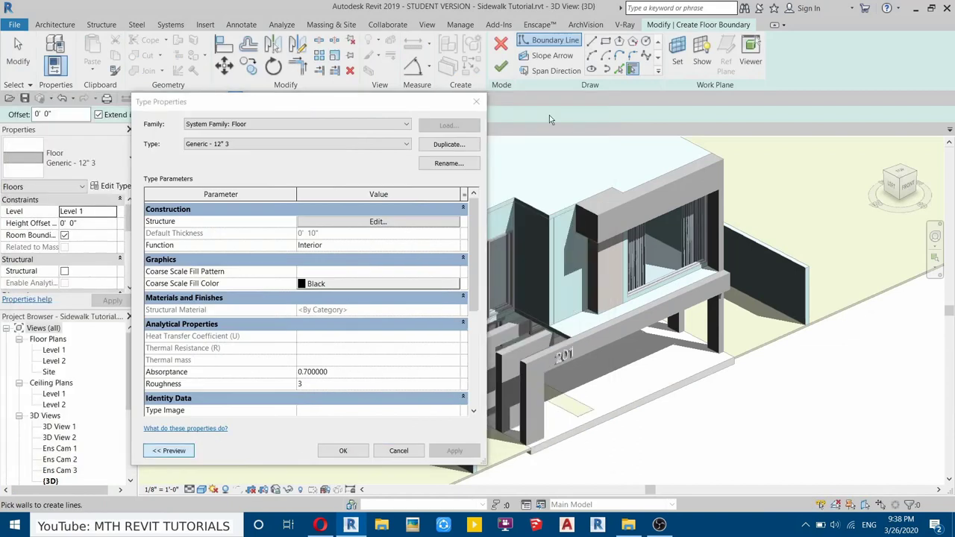
pyautogui.click(449, 144)
pyautogui.write('Sidewalk 3')
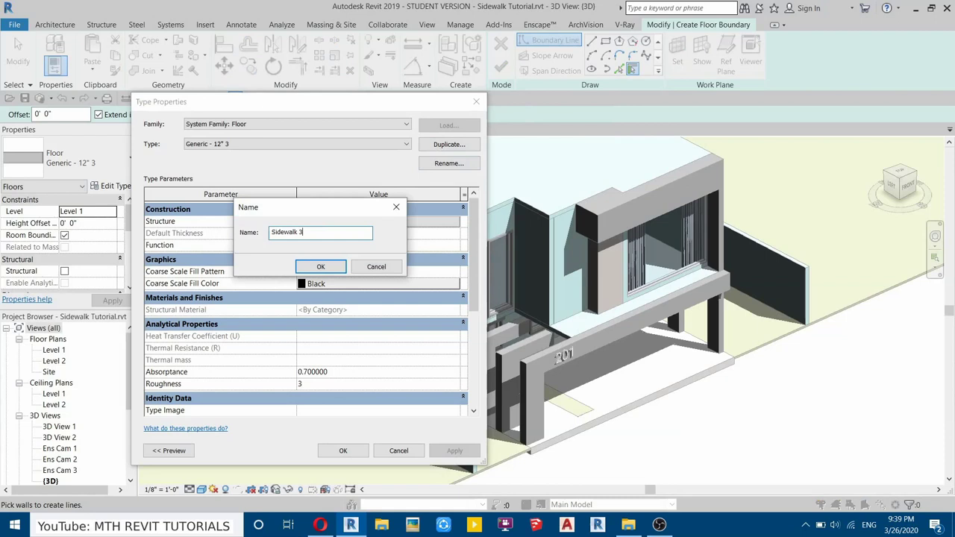
pyautogui.press('Return')
# Step: Create a new material named Sidewalk 3 for the structure layer of the Sidewalk 3 floor type
pyautogui.click(366, 221)
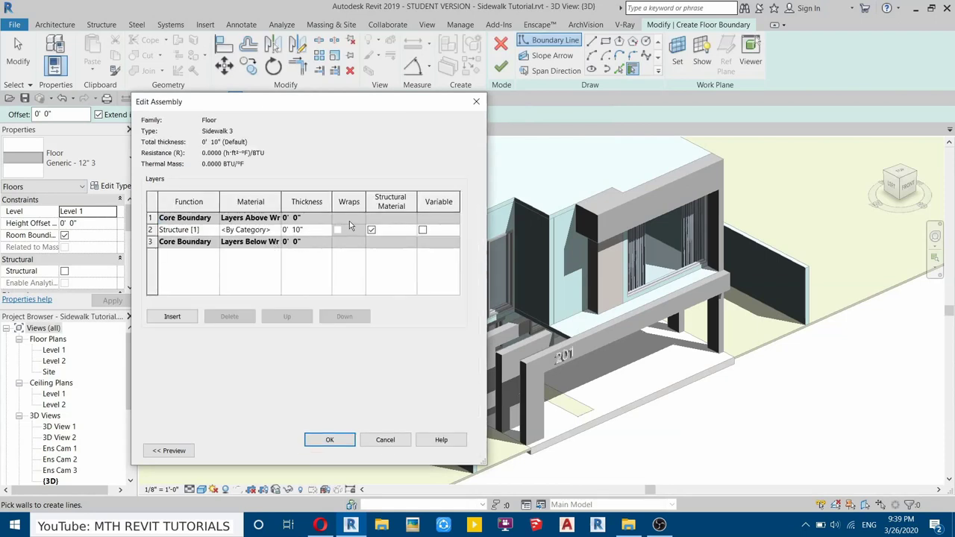
pyautogui.click(300, 231)
pyautogui.doubleClick(298, 231)
pyautogui.click(655, 390)
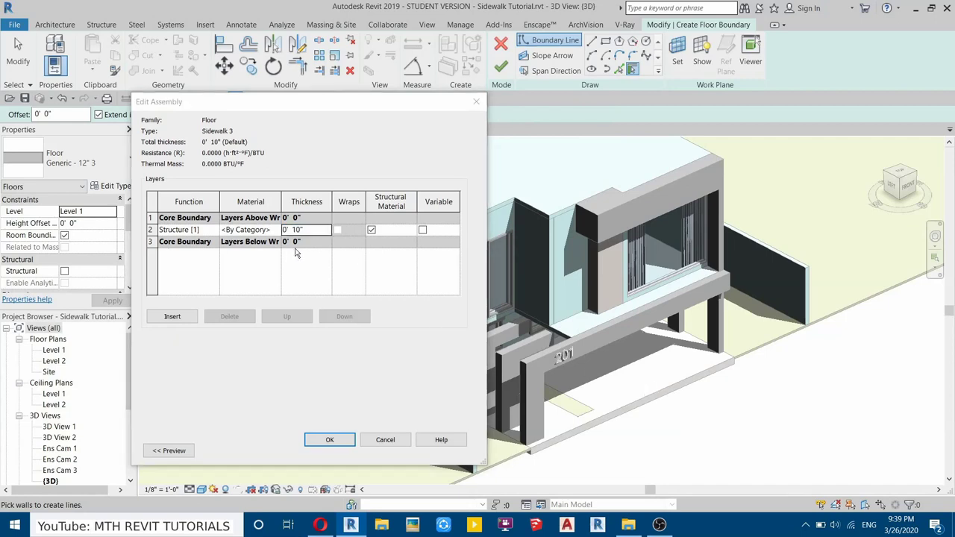
pyautogui.click(278, 232)
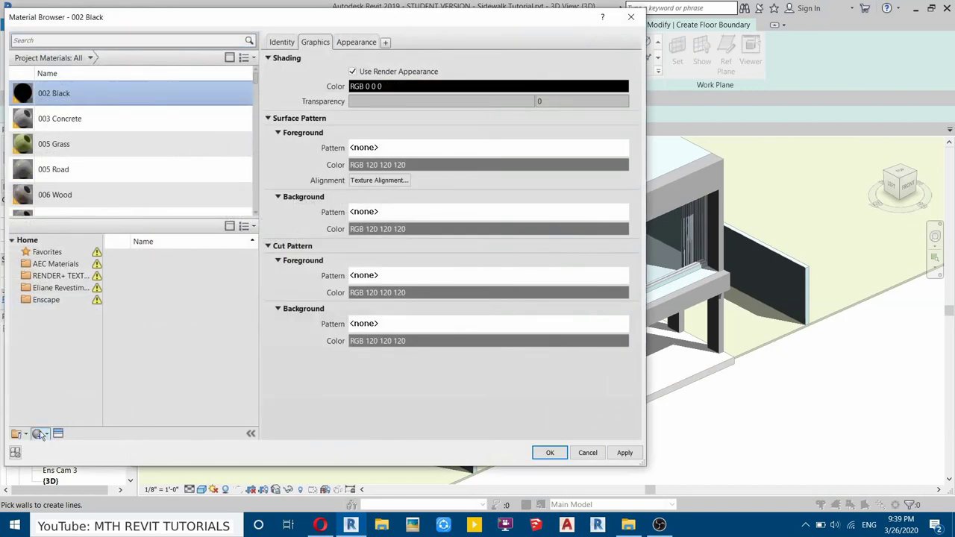
pyautogui.click(39, 433)
pyautogui.click(59, 448)
pyautogui.rightClick(86, 163)
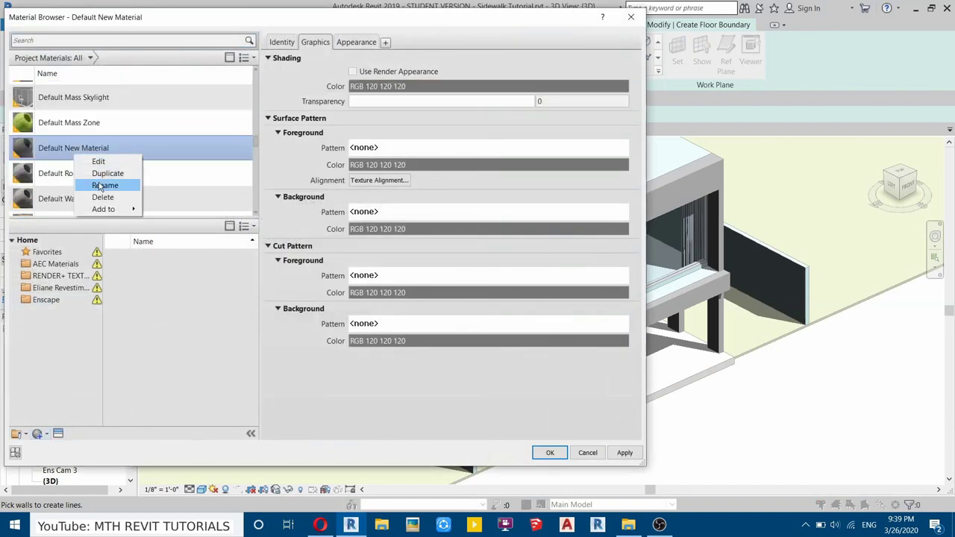
pyautogui.click(100, 184)
pyautogui.write('Sidew')
pyautogui.press('BackSpace')
pyautogui.press('BackSpace')
pyautogui.press('BackSpace')
pyautogui.write('dewalk 3')
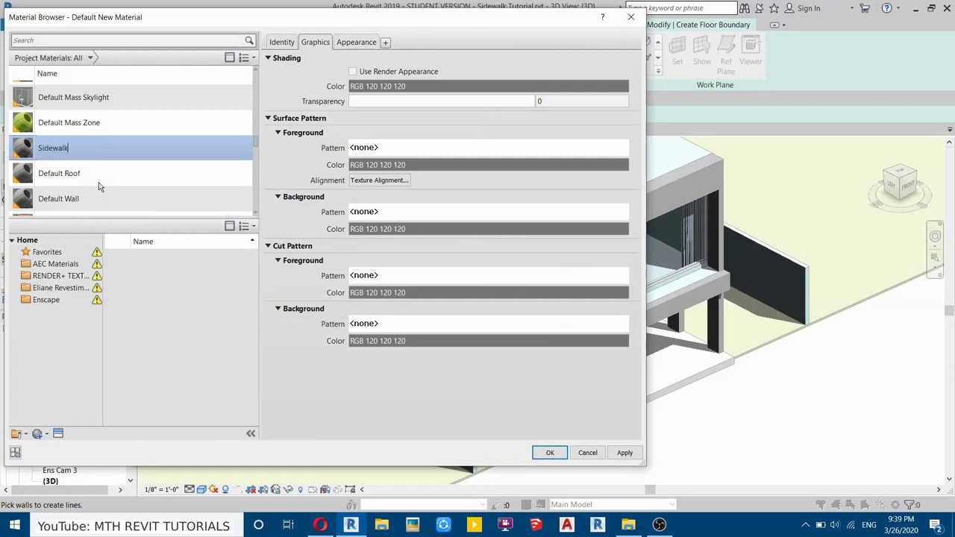
# Step: Have the material's shading use the render appearance and assign c295b45f8d538d73e68ad3d3dfc515d2.jpg as its generic image
pyautogui.click(395, 70)
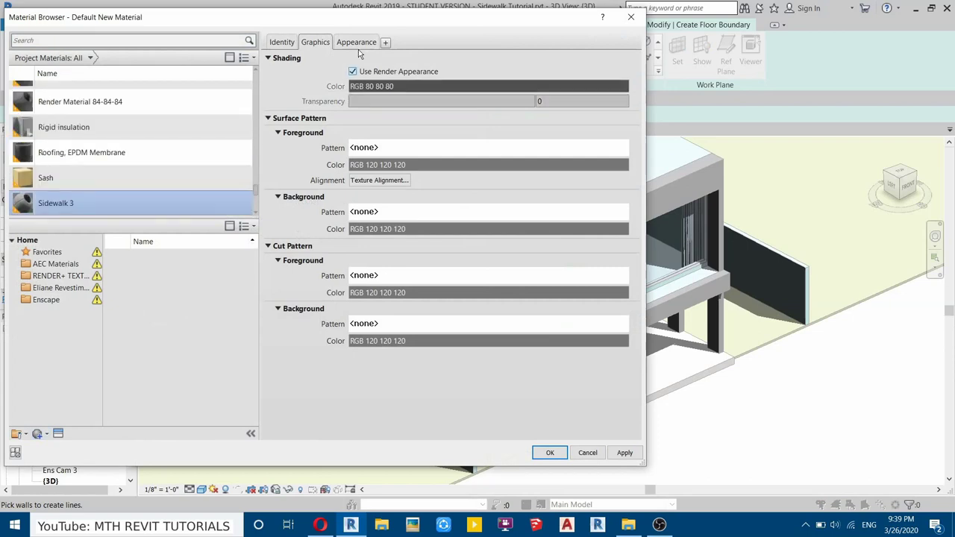
pyautogui.click(357, 44)
pyautogui.click(427, 187)
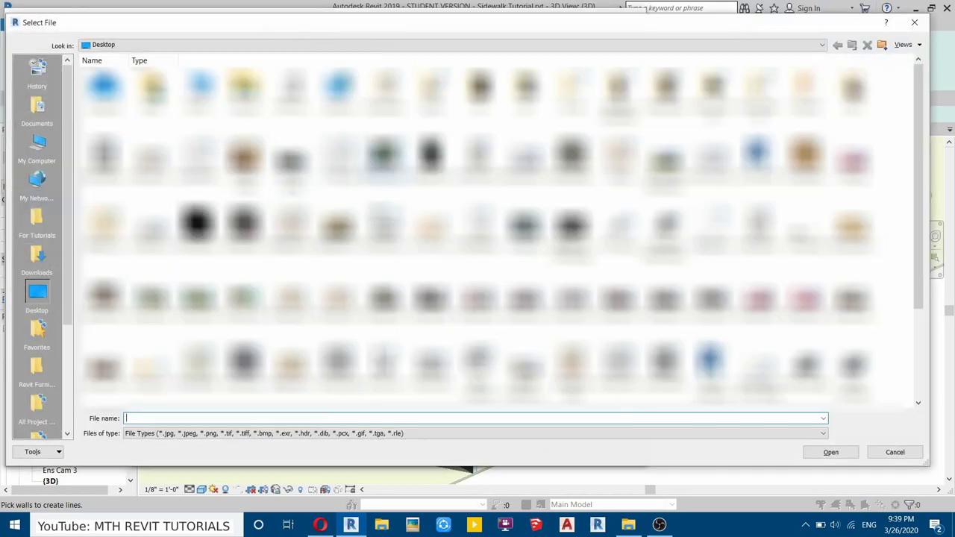
pyautogui.doubleClick(571, 93)
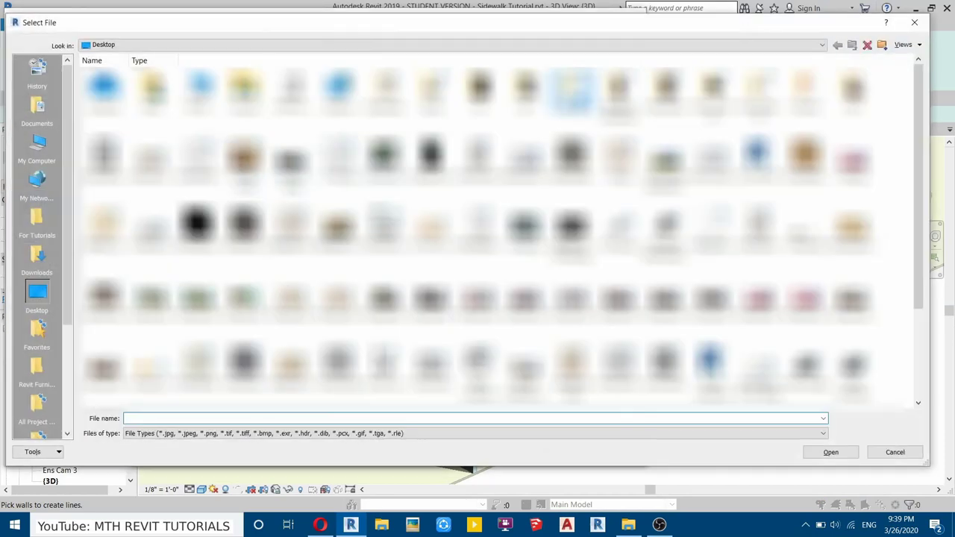
pyautogui.doubleClick(241, 99)
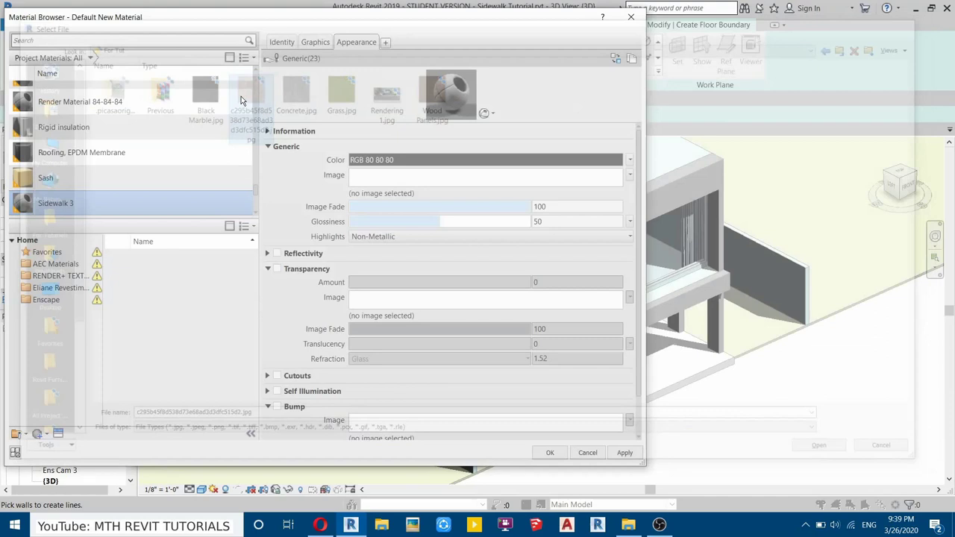
# Step: Set the paving texture's size to 2 and accept the material, layer structure and floor type settings
pyautogui.click(420, 179)
pyautogui.click(353, 330)
pyautogui.write('2')
pyautogui.click(479, 404)
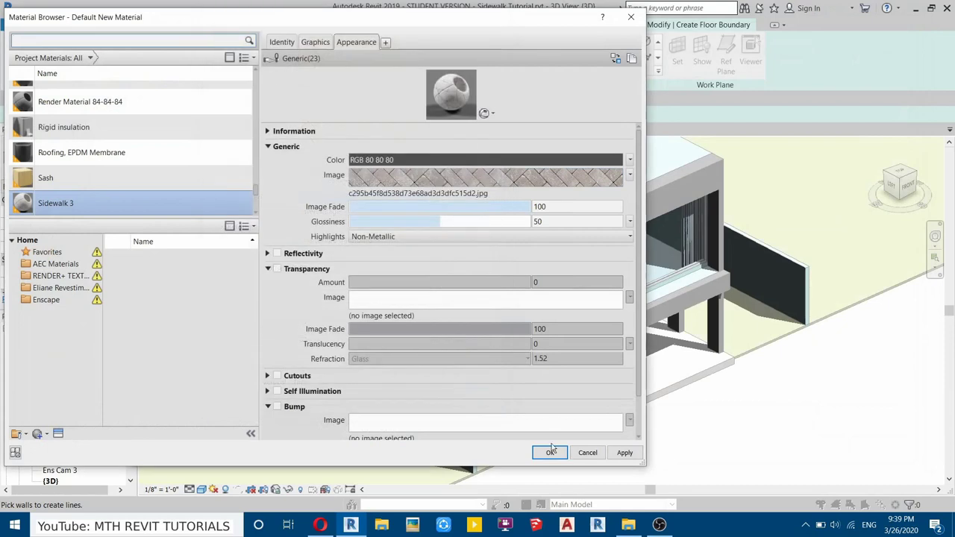
pyautogui.click(549, 452)
pyautogui.click(329, 440)
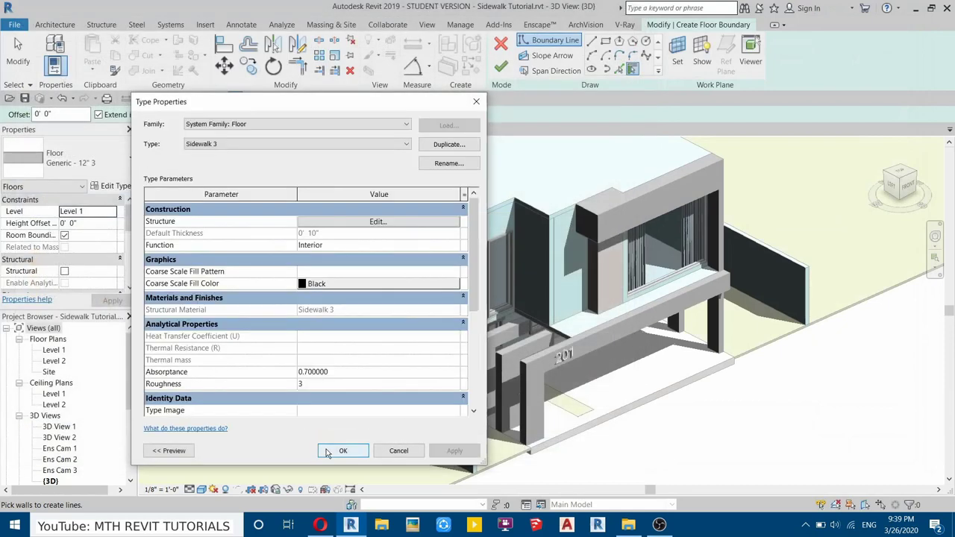
pyautogui.click(328, 451)
# Step: In the Level 1 floor plan, sketch a rectangular floor boundary about 194' 6" by 9' 6" along the lots' front edge
pyautogui.click(50, 350)
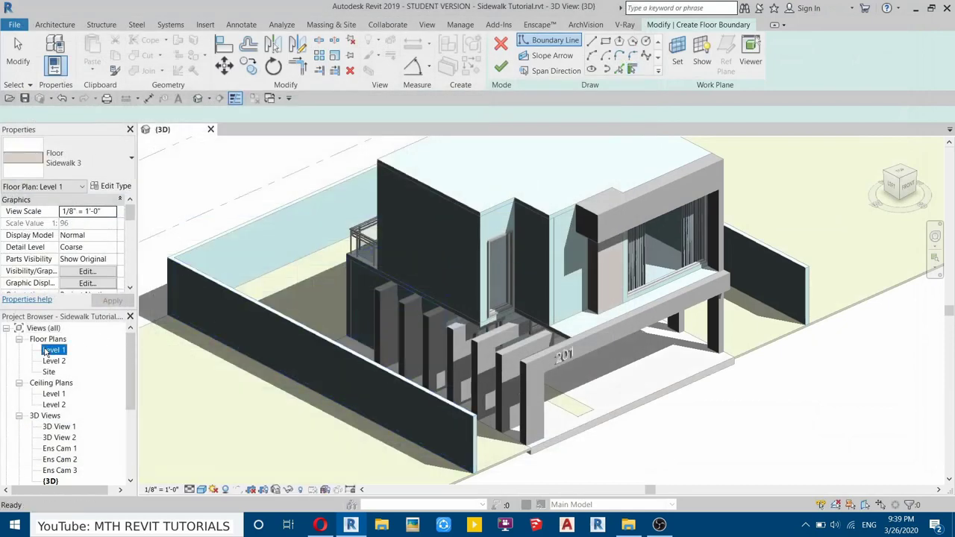
pyautogui.doubleClick(49, 350)
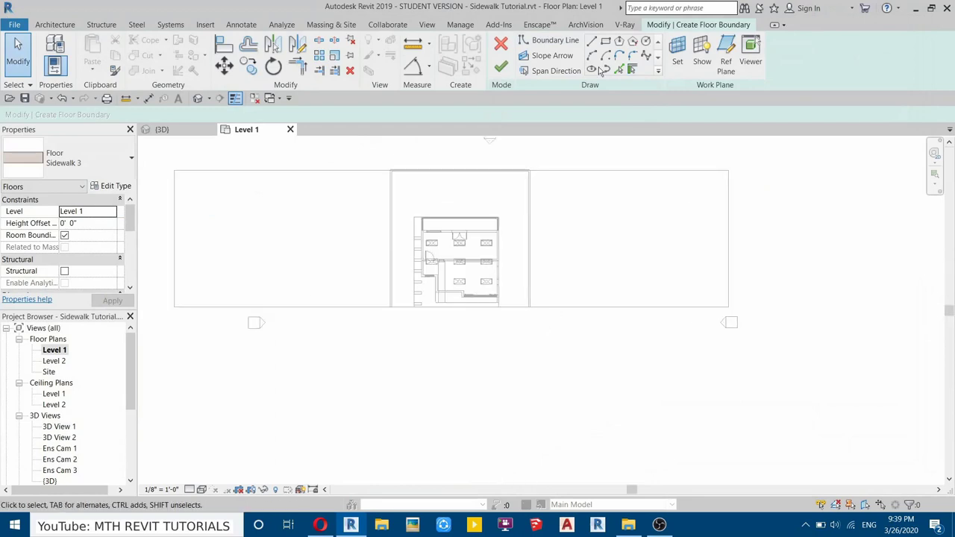
pyautogui.click(606, 41)
pyautogui.click(737, 307)
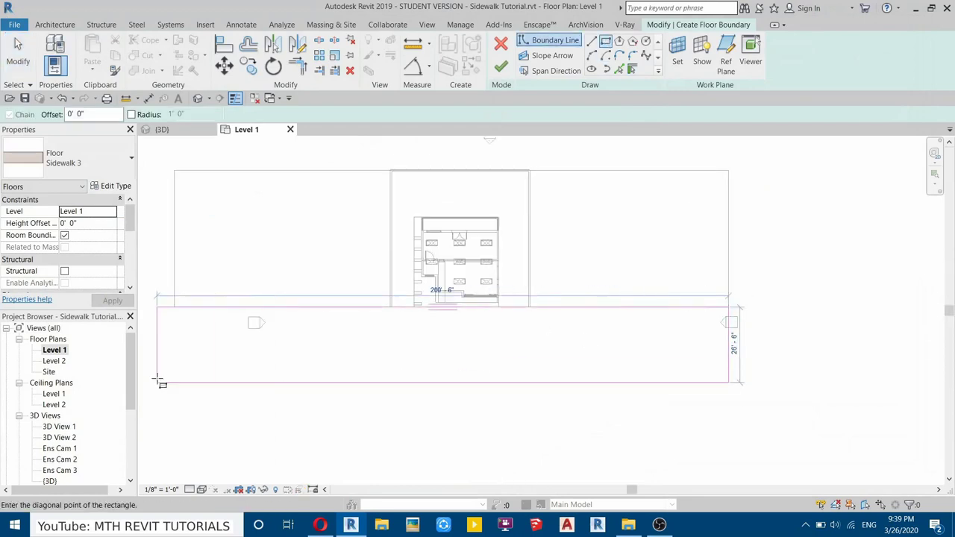
pyautogui.click(176, 335)
pyautogui.rightClick(293, 222)
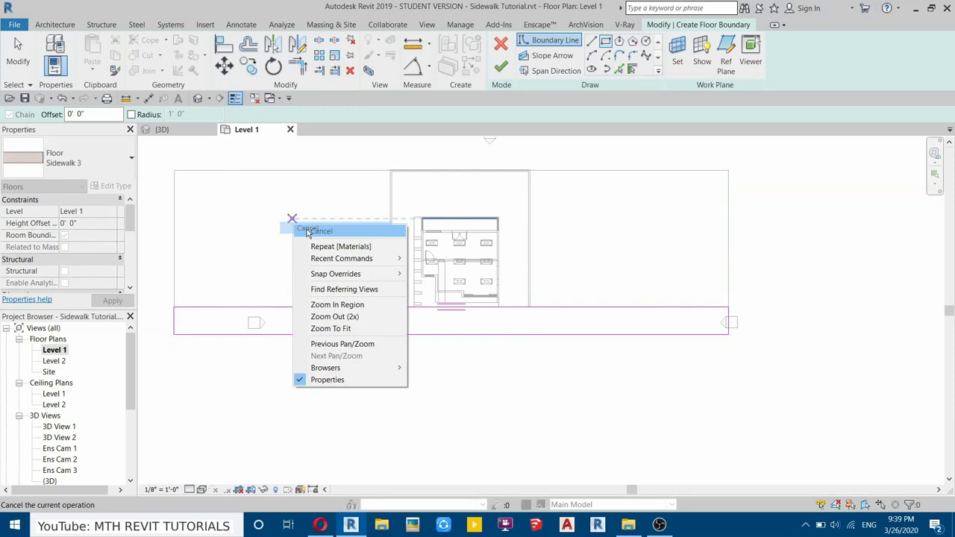
pyautogui.click(307, 232)
# Step: Set the depth of the rectangular sidewalk boundary to 5' by moving its outer long edge
pyautogui.click(219, 335)
pyautogui.moveTo(151, 319); pyautogui.dragTo(299, 323, button='middle')
pyautogui.scroll(3, 298, 323)
pyautogui.click(362, 346)
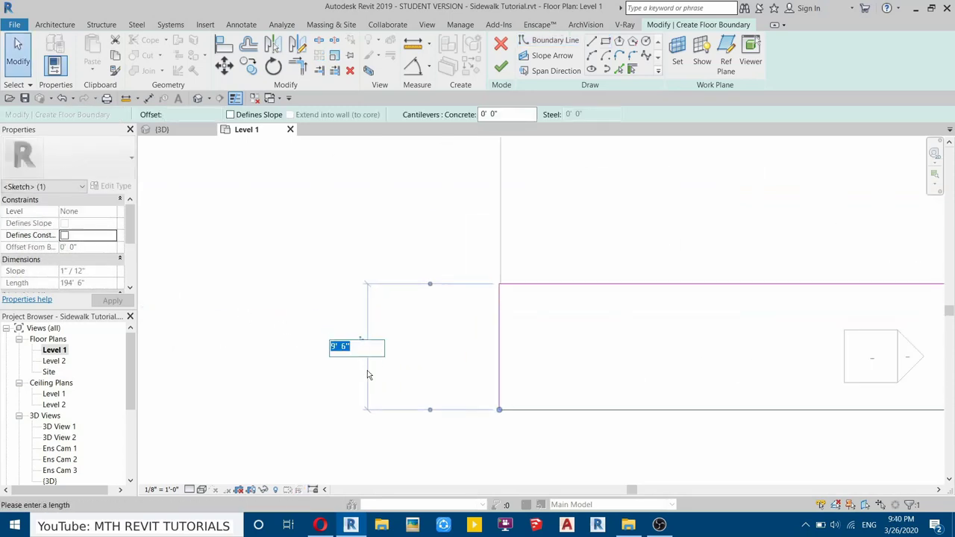
pyautogui.write('5')
pyautogui.press('Return')
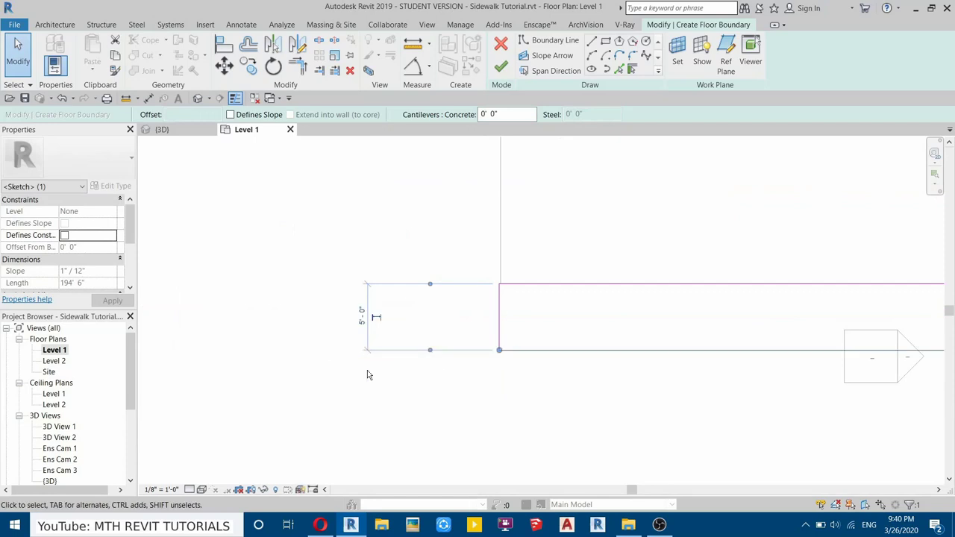
pyautogui.click(387, 403)
# Step: Align the left short edge of the sidewalk boundary with the side edge of the grass lot
pyautogui.moveTo(509, 297); pyautogui.dragTo(340, 326, button='middle')
pyautogui.scroll(3, 341, 330)
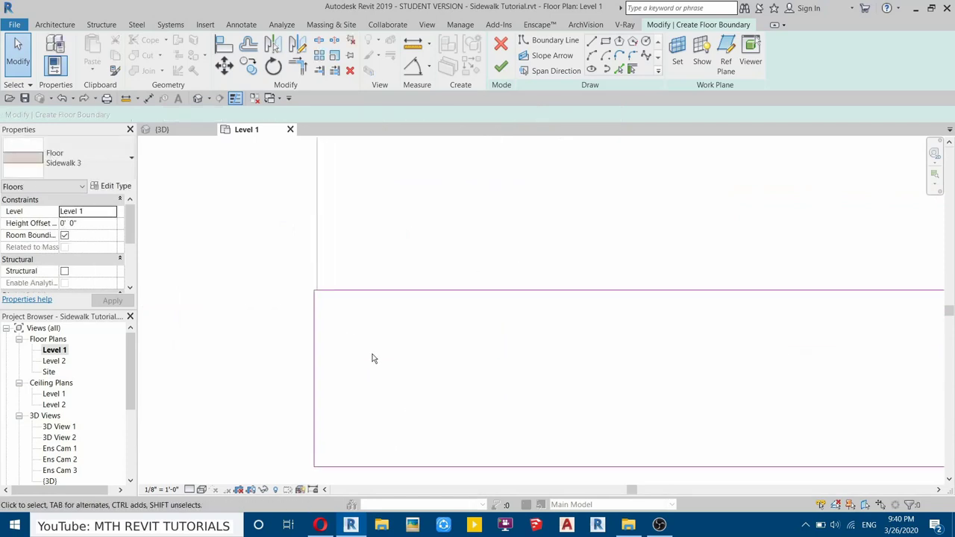
pyautogui.press('a')
pyautogui.press('l')
pyautogui.click(314, 323)
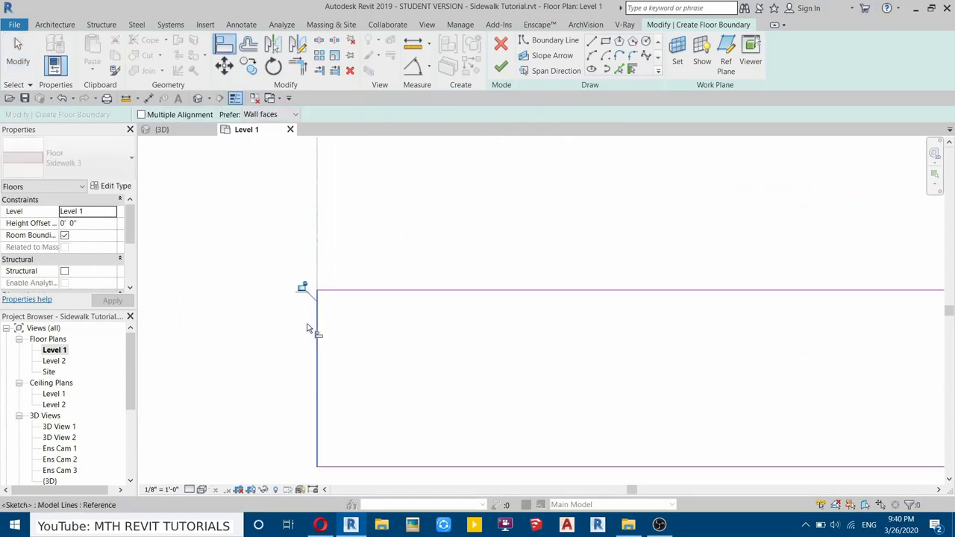
pyautogui.press('Escape')
pyautogui.press('Escape')
# Step: Finish the boundary sketch to create the Sidewalk 3 floor
pyautogui.scroll(-6, 281, 294)
pyautogui.scroll(6, 806, 342)
pyautogui.scroll(-3, 805, 345)
pyautogui.scroll(2, 499, 330)
pyautogui.scroll(3, 446, 284)
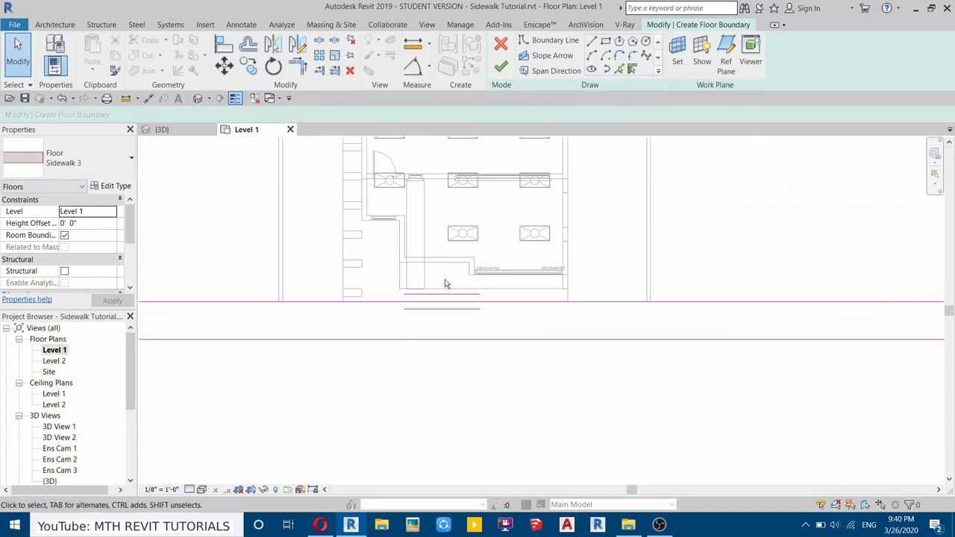
pyautogui.click(502, 67)
# Step: Draw model lines from the driveway's right front corner 5' across the sidewalk, continuing 2' inward along its outer edge
pyautogui.scroll(3, 445, 316)
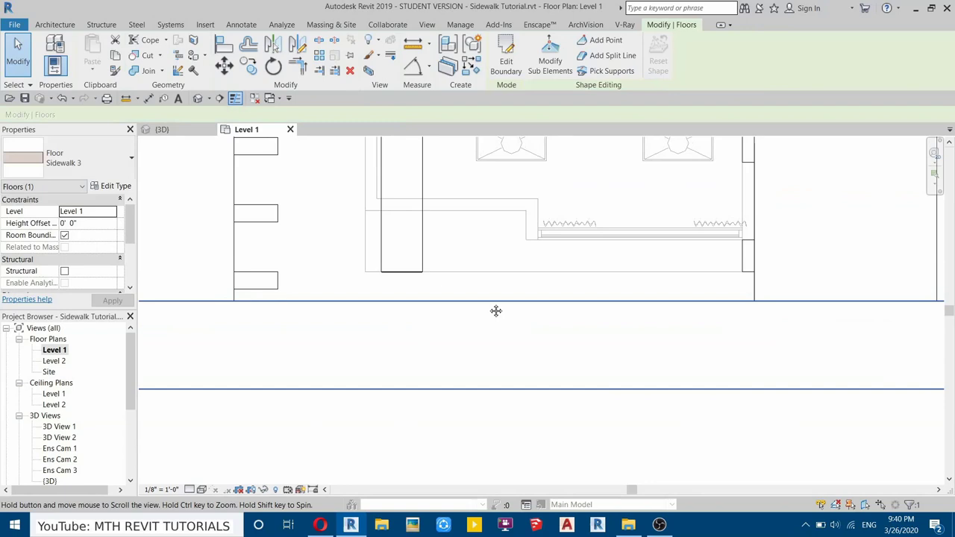
pyautogui.scroll(-1, 383, 369)
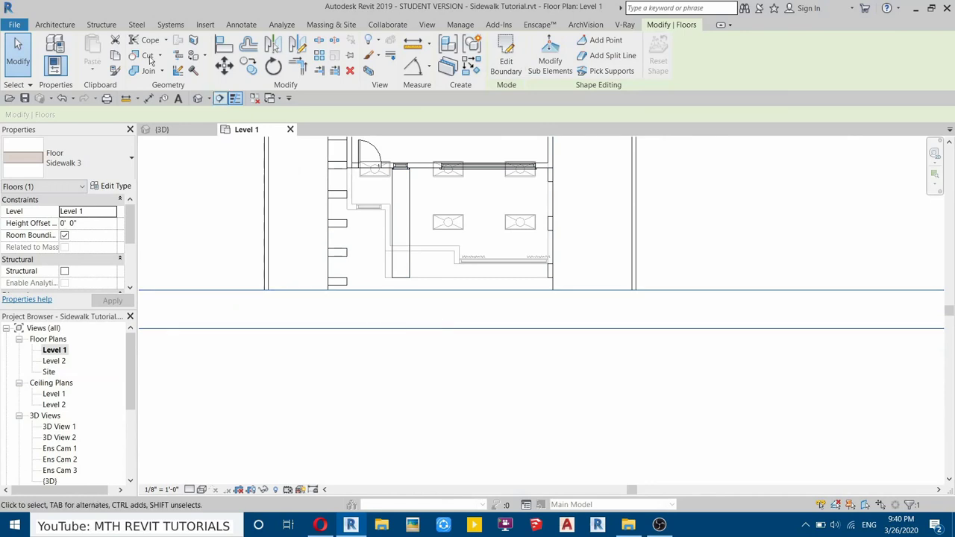
pyautogui.click(54, 25)
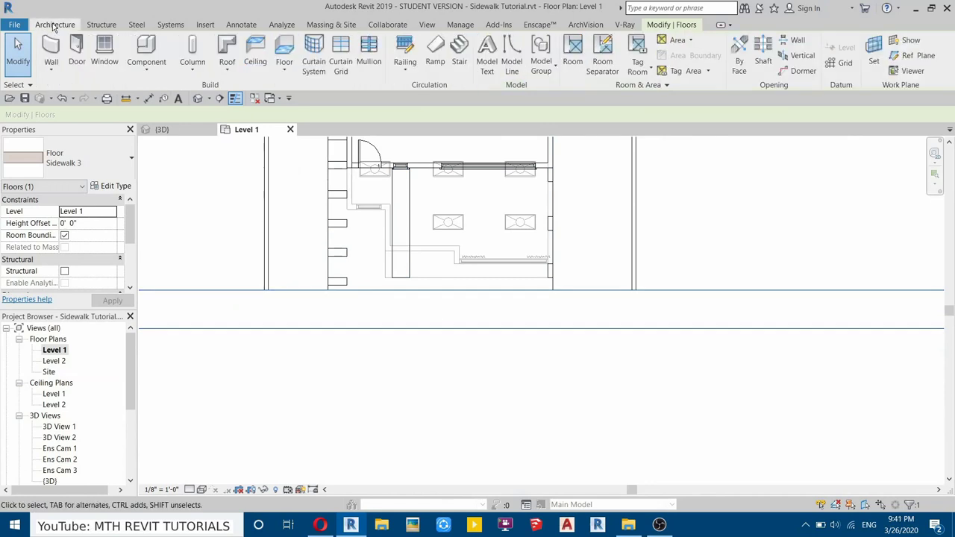
pyautogui.click(512, 63)
pyautogui.scroll(3, 542, 328)
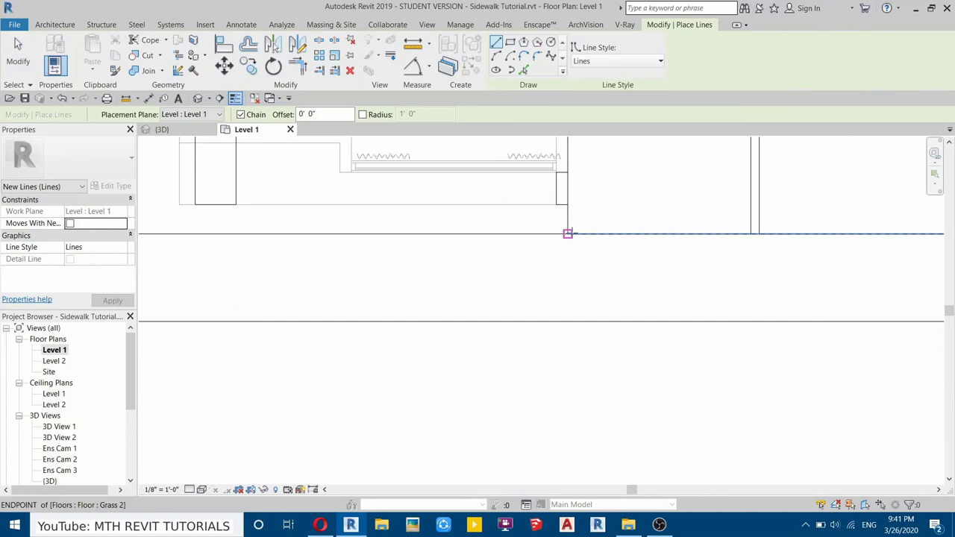
pyautogui.click(567, 235)
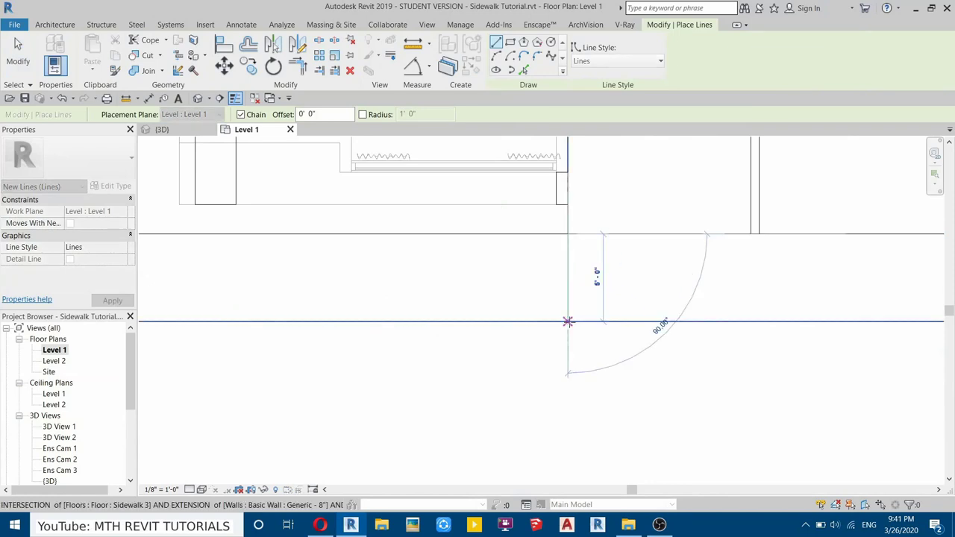
pyautogui.click(568, 322)
pyautogui.write('2')
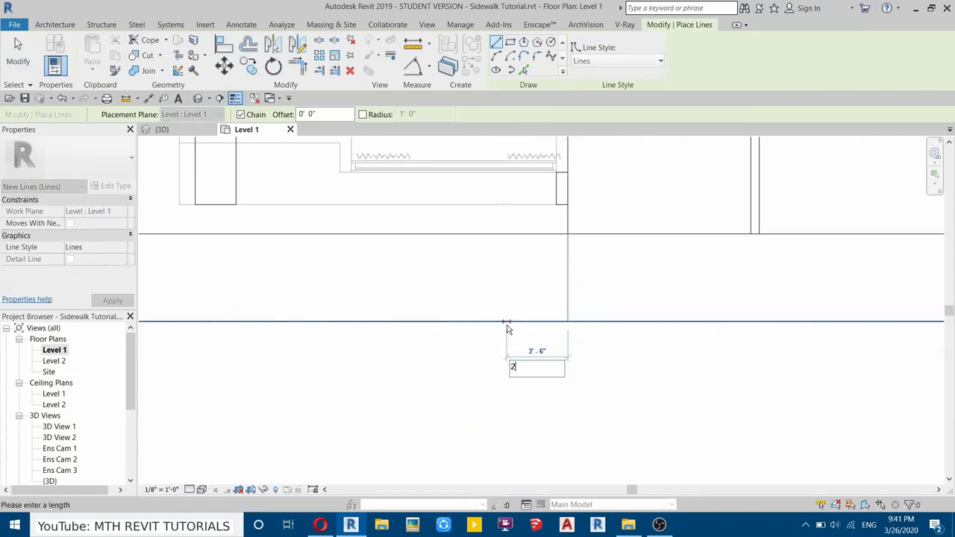
pyautogui.press('Return')
pyautogui.press('Escape')
pyautogui.scroll(-2, 496, 332)
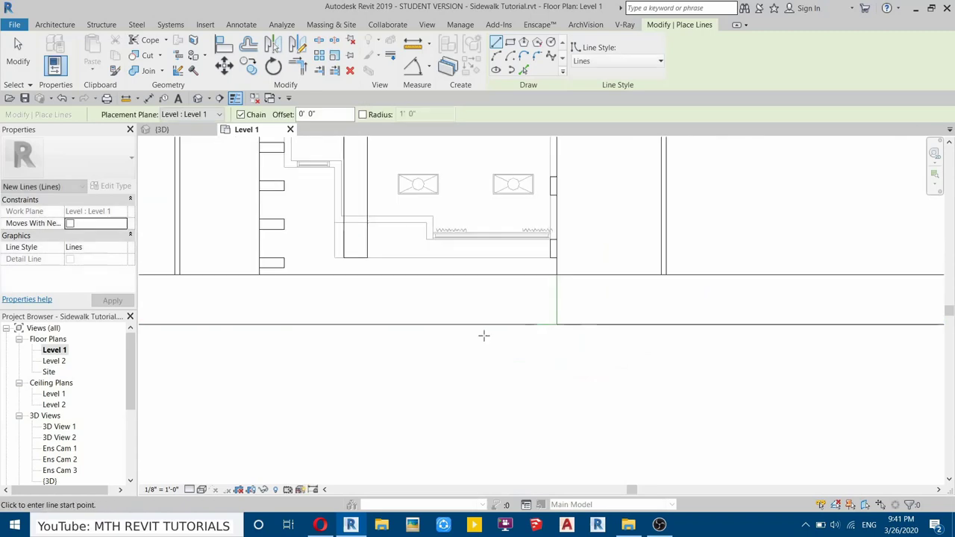
# Step: Draw model lines from the driveway's left front corner across the sidewalk to its outer edge, continuing 2' inward along that edge
pyautogui.scroll(2, 268, 315)
pyautogui.click(254, 244)
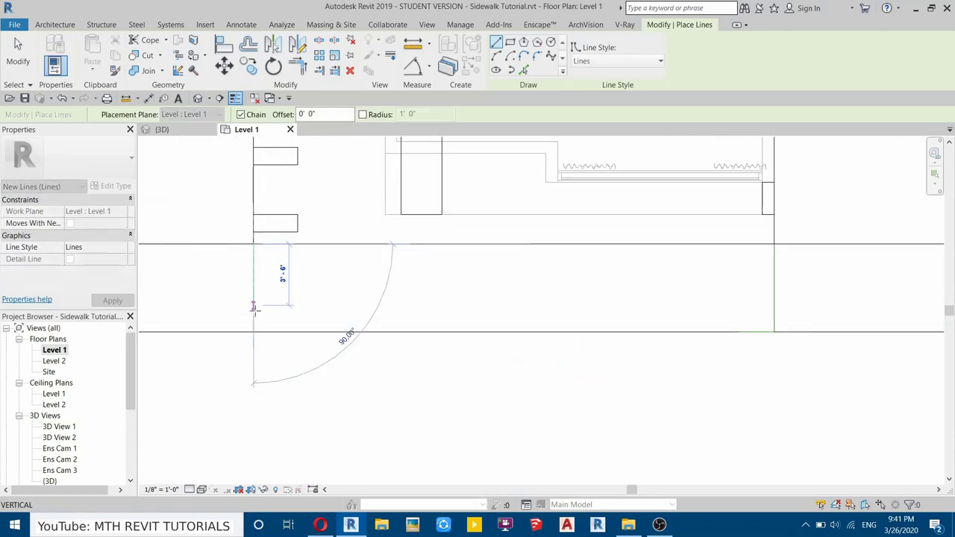
pyautogui.click(253, 331)
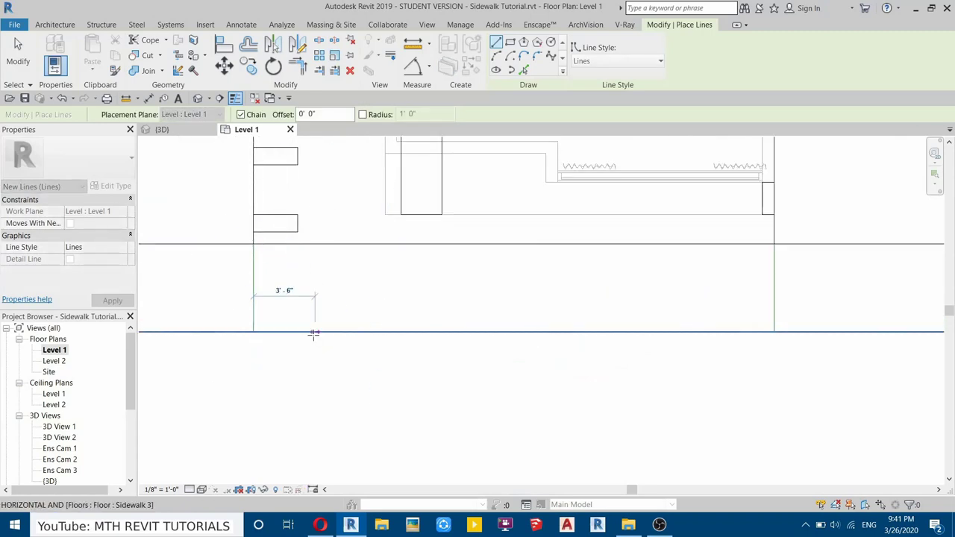
pyautogui.write('2')
pyautogui.press('Return')
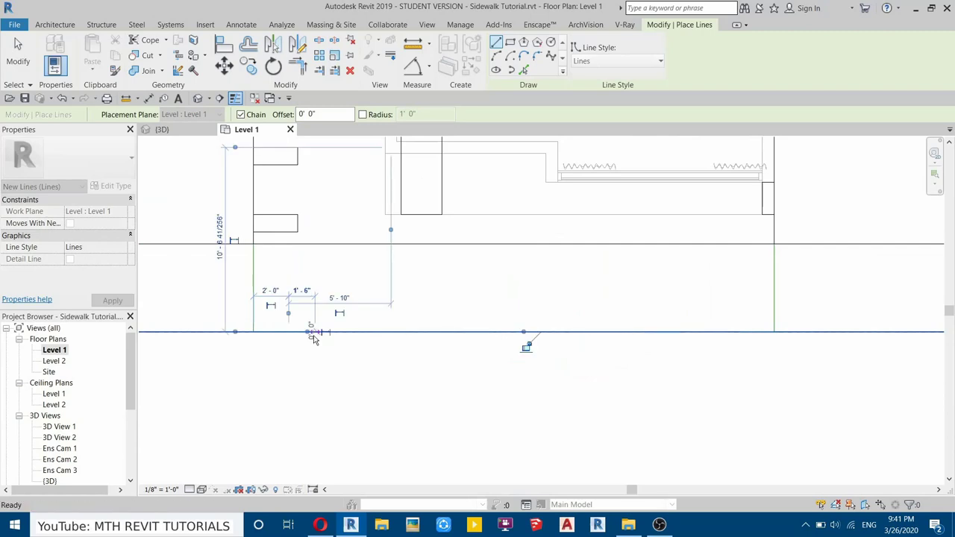
pyautogui.press('Escape')
pyautogui.press('Escape')
# Step: Add shape points to the sidewalk floor at the start, corner and inner end of the right-hand model lines
pyautogui.scroll(-1, 316, 336)
pyautogui.moveTo(381, 306); pyautogui.dragTo(336, 330, button='middle')
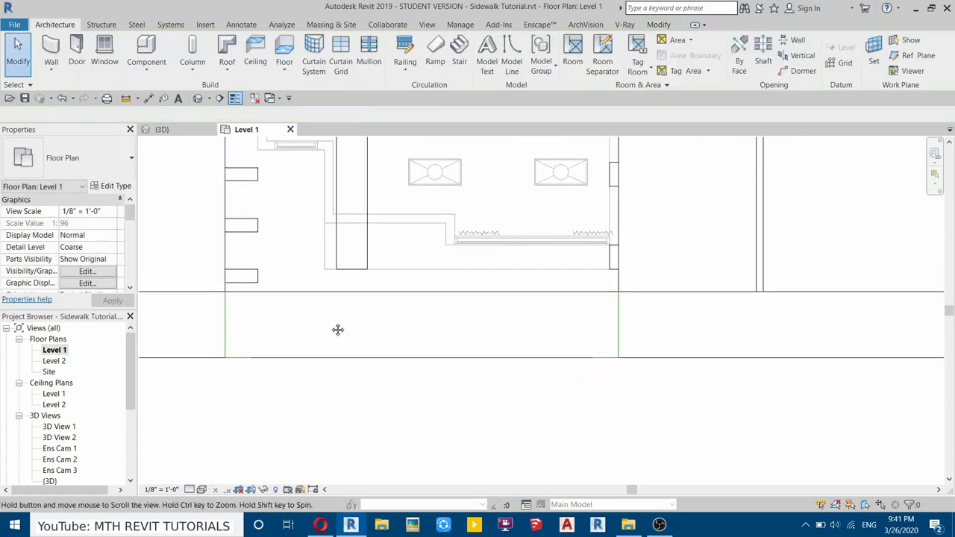
pyautogui.click(669, 362)
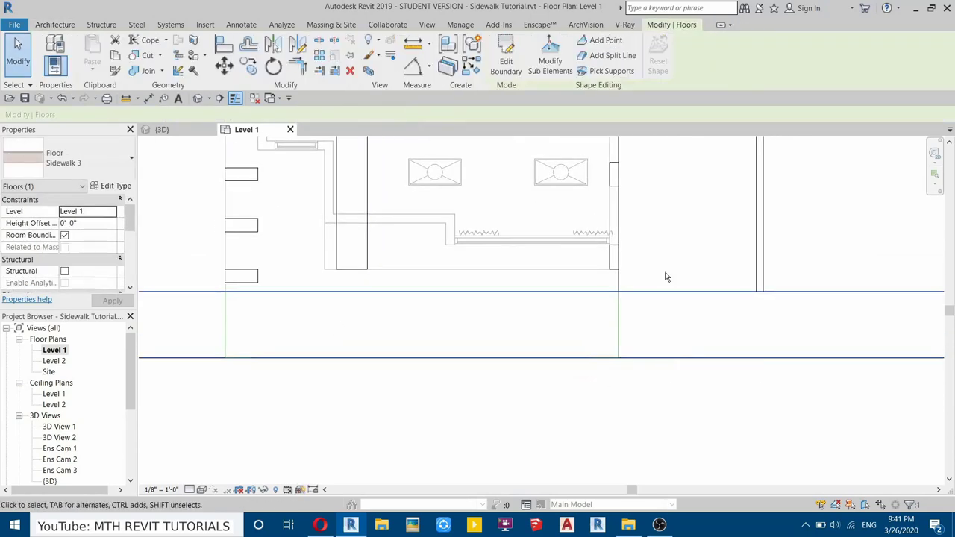
pyautogui.click(603, 41)
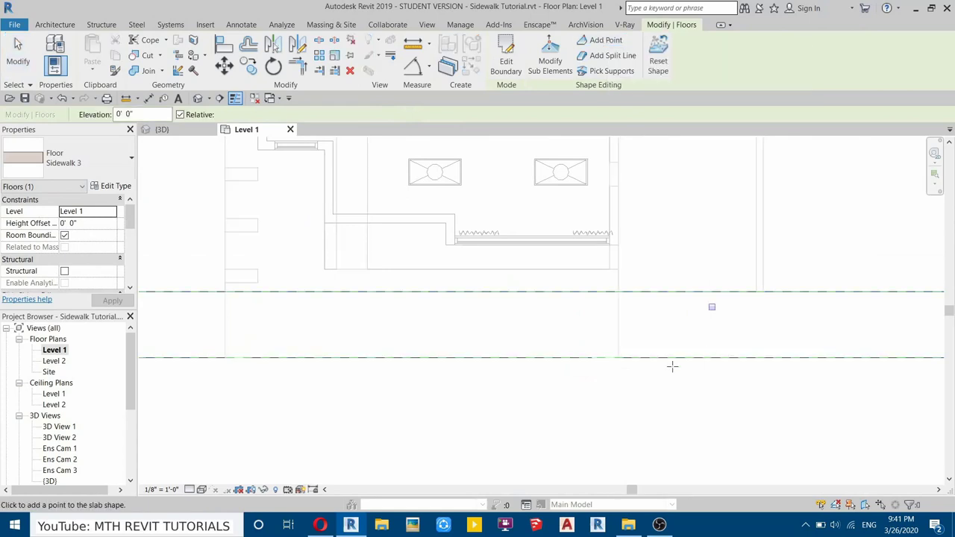
pyautogui.scroll(2, 630, 334)
pyautogui.scroll(1, 622, 275)
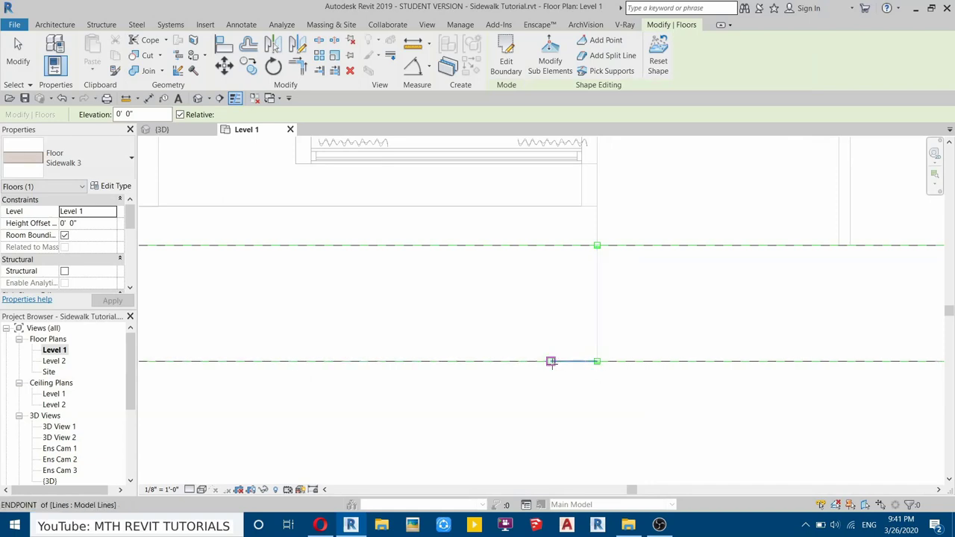
pyautogui.click(551, 361)
# Step: Add matching shape points to the sidewalk floor along the left-hand model lines and finish adding points
pyautogui.scroll(-3, 552, 363)
pyautogui.moveTo(438, 390); pyautogui.dragTo(594, 385, button='middle')
pyautogui.scroll(2, 291, 330)
pyautogui.click(371, 276)
pyautogui.click(372, 376)
pyautogui.press('Escape')
pyautogui.press('Escape')
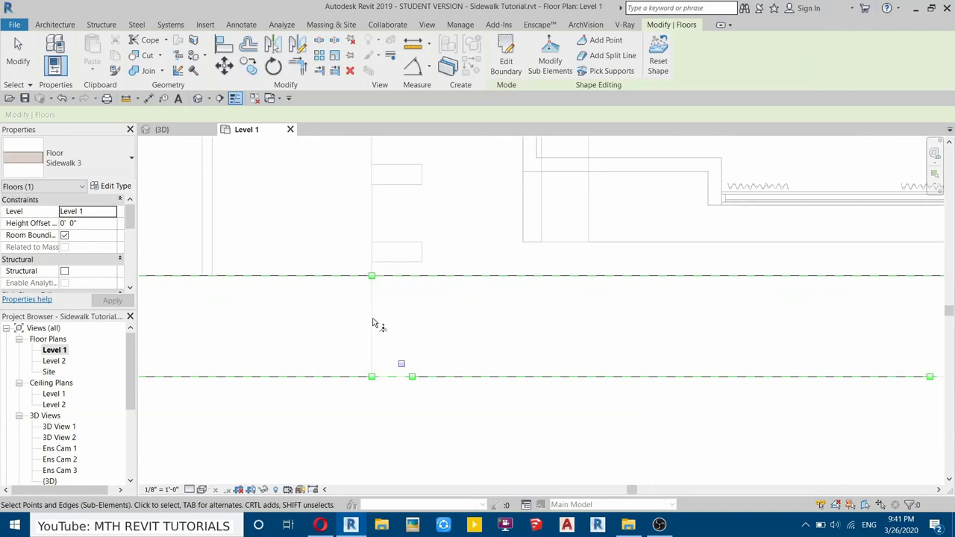
# Step: Open the 3D view and start modifying the sub-elements of the sidewalk floor in front of the driveway
pyautogui.scroll(-2, 497, 348)
pyautogui.moveTo(496, 347); pyautogui.dragTo(439, 354, button='middle')
pyautogui.scroll(2, 309, 320)
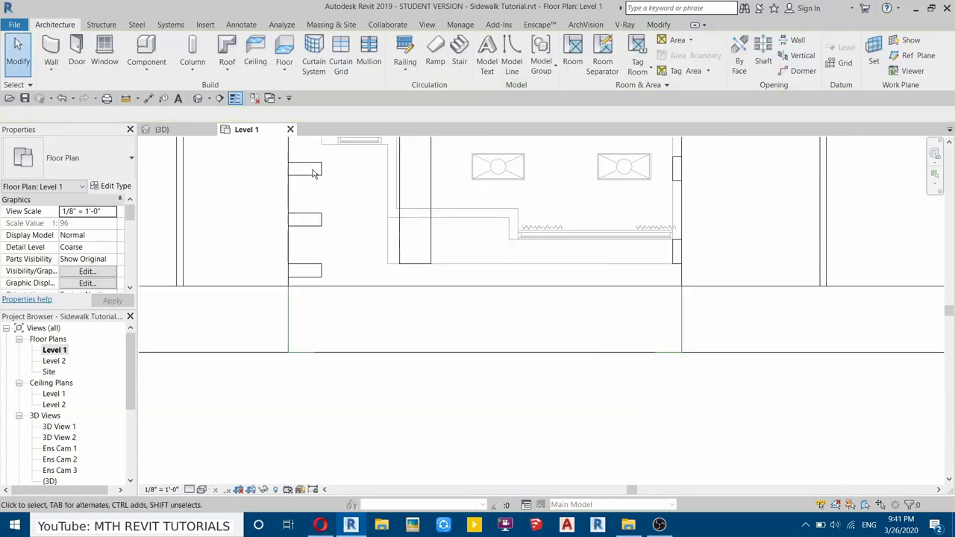
pyautogui.click(179, 131)
pyautogui.scroll(4, 564, 403)
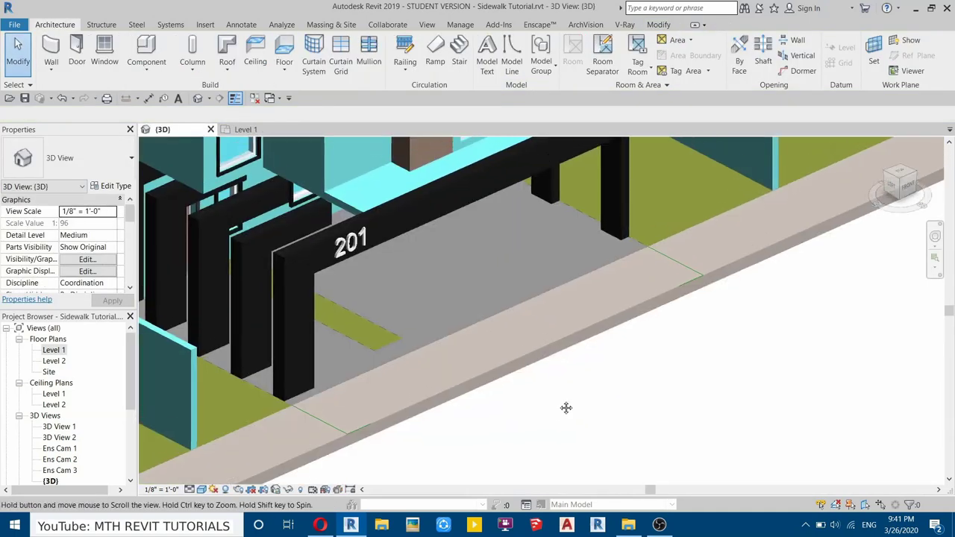
pyautogui.scroll(-3, 291, 454)
pyautogui.scroll(3, 516, 343)
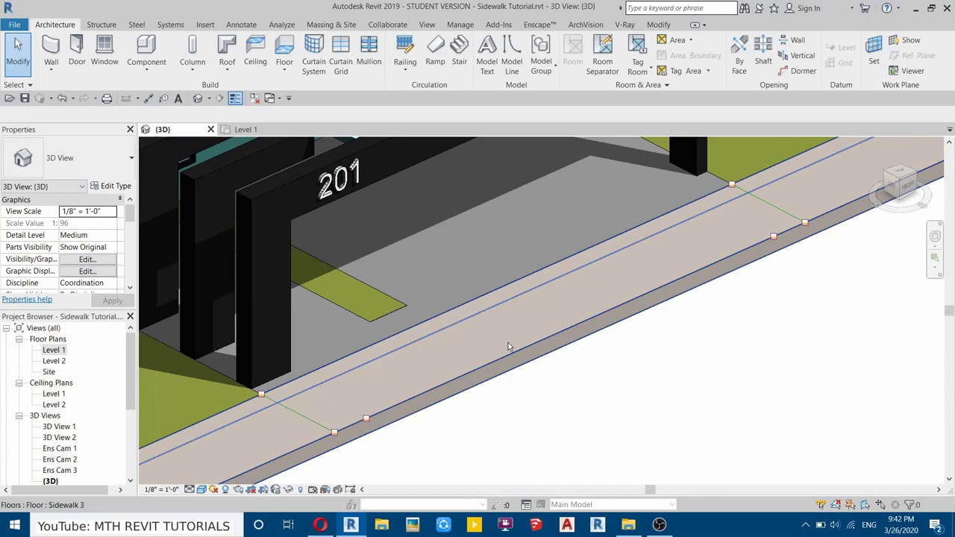
pyautogui.moveTo(610, 305); pyautogui.dragTo(520, 368, button='middle')
pyautogui.click(522, 326)
pyautogui.scroll(1, 610, 309)
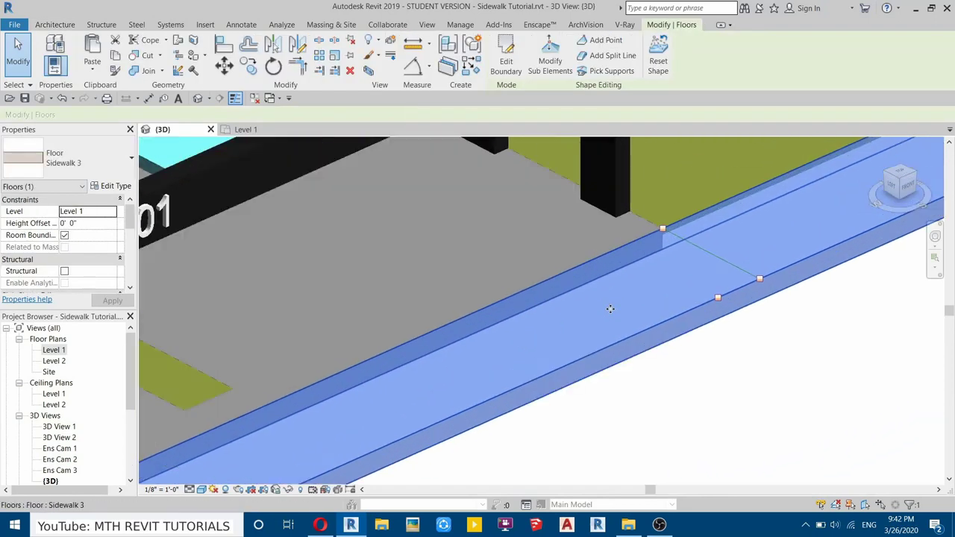
pyautogui.click(544, 69)
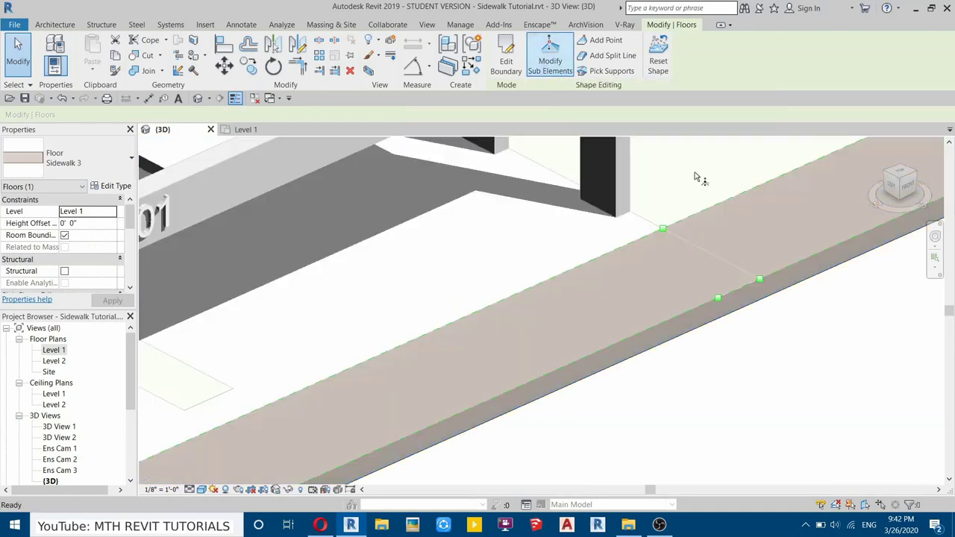
# Step: Set the visual style to Hidden Line and the elevation of the right inner ramp point to -0' 10"
pyautogui.scroll(3, 683, 287)
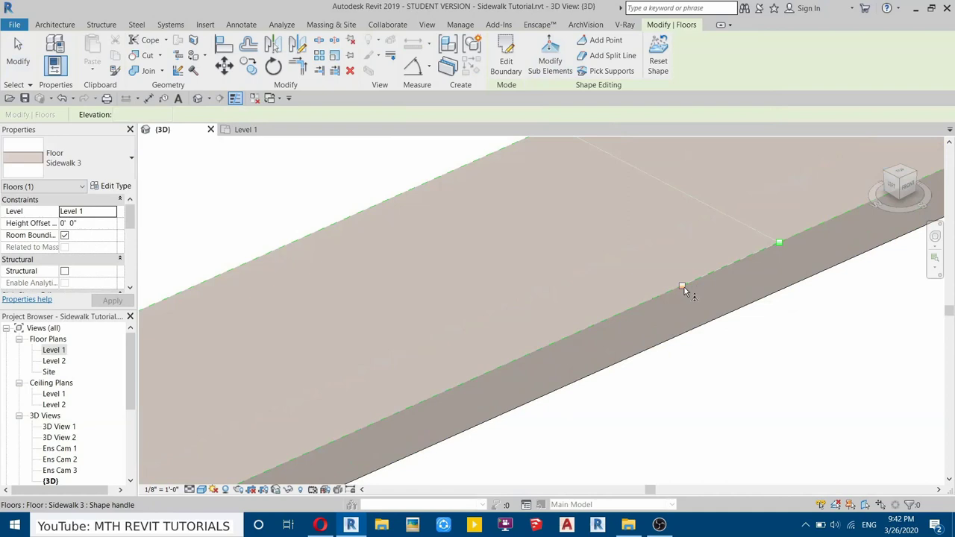
pyautogui.click(682, 287)
pyautogui.scroll(3, 705, 288)
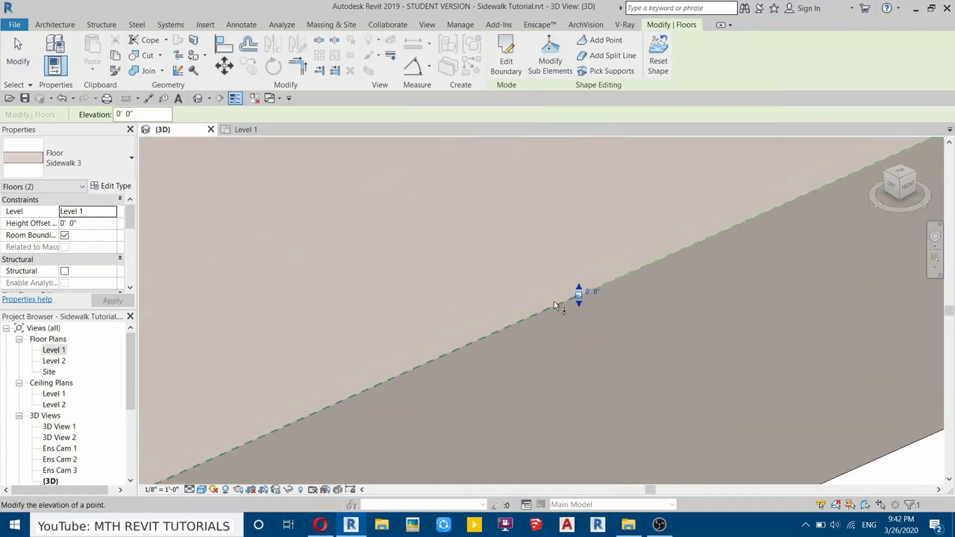
pyautogui.click(202, 490)
pyautogui.click(228, 427)
pyautogui.click(592, 292)
pyautogui.scroll(-2, 469, 299)
pyautogui.moveTo(469, 298); pyautogui.dragTo(732, 289, button='middle')
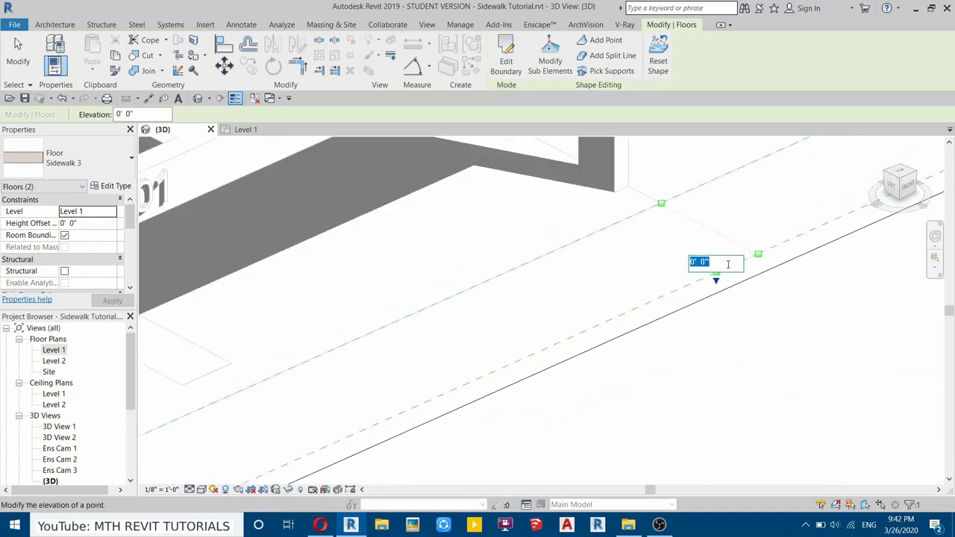
pyautogui.scroll(1, 716, 270)
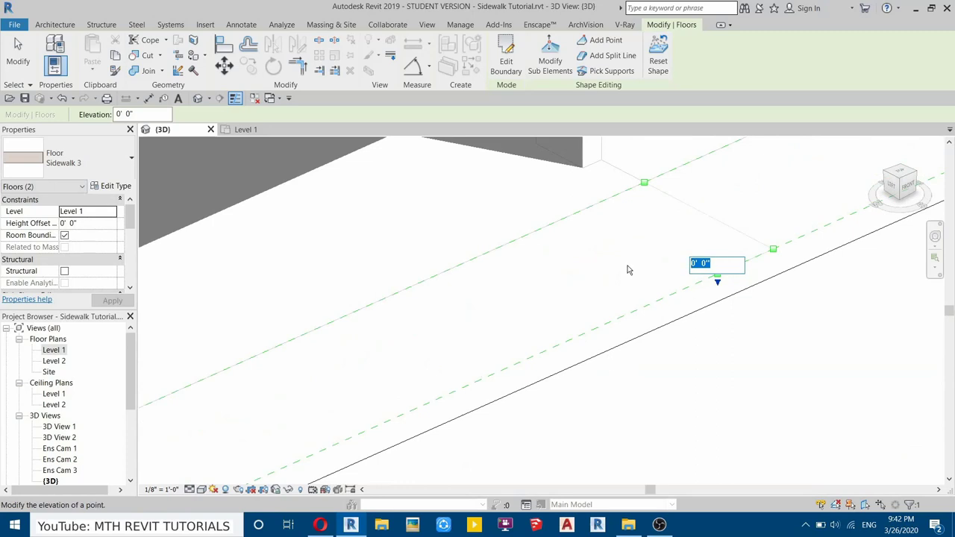
pyautogui.write('-')
pyautogui.press('Return')
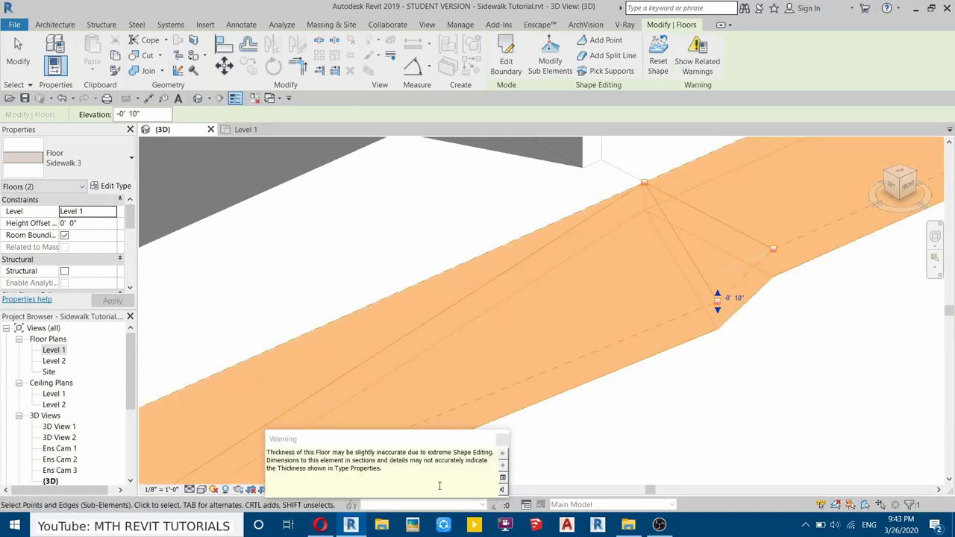
pyautogui.click(502, 439)
# Step: Set the left inner ramp point's elevation to -0' 10", end shape editing and display the view in Realistic style
pyautogui.scroll(-2, 613, 321)
pyautogui.moveTo(478, 392); pyautogui.dragTo(598, 307, button='middle')
pyautogui.scroll(5, 455, 335)
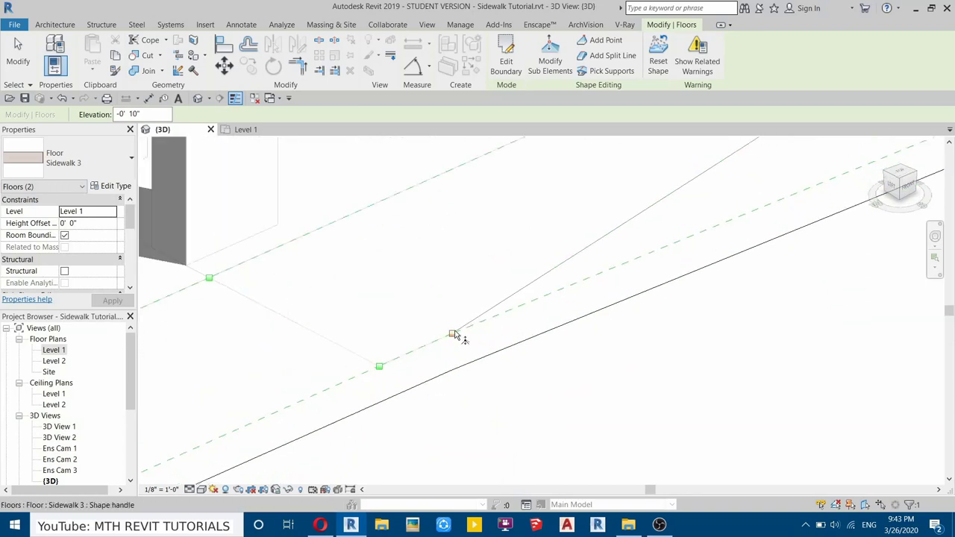
pyautogui.click(454, 335)
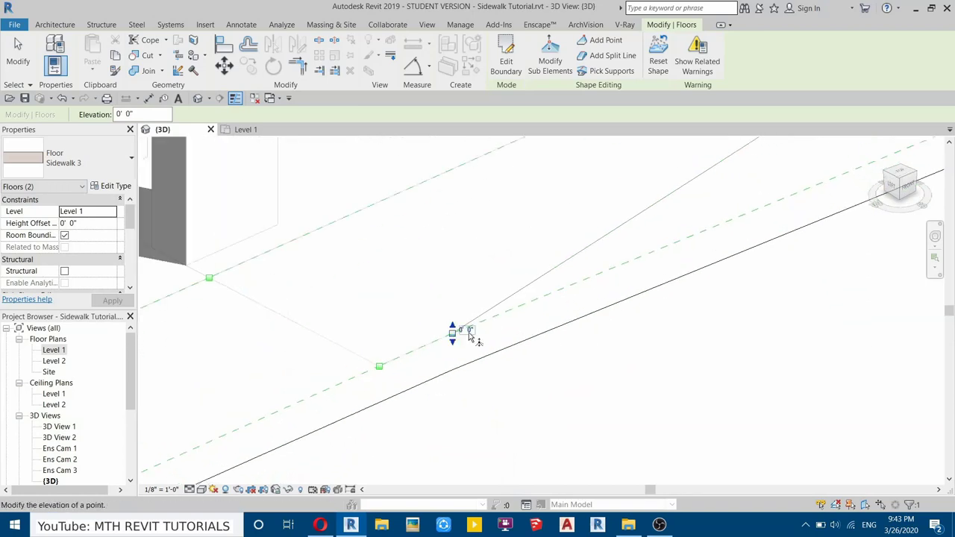
pyautogui.click(467, 331)
pyautogui.write('-0\' 10"')
pyautogui.press('Return')
pyautogui.rightClick(586, 240)
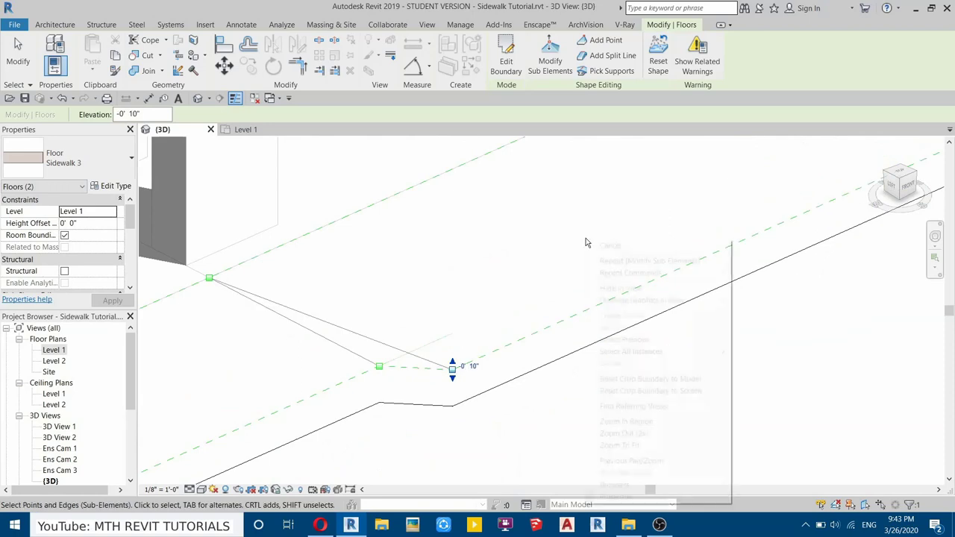
pyautogui.click(600, 244)
pyautogui.rightClick(600, 244)
pyautogui.click(610, 250)
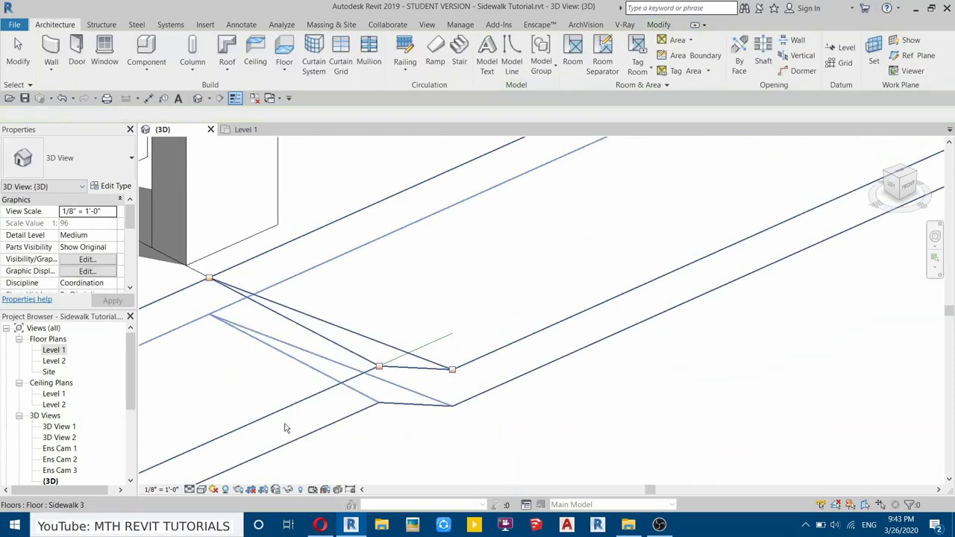
pyautogui.click(200, 489)
pyautogui.click(239, 463)
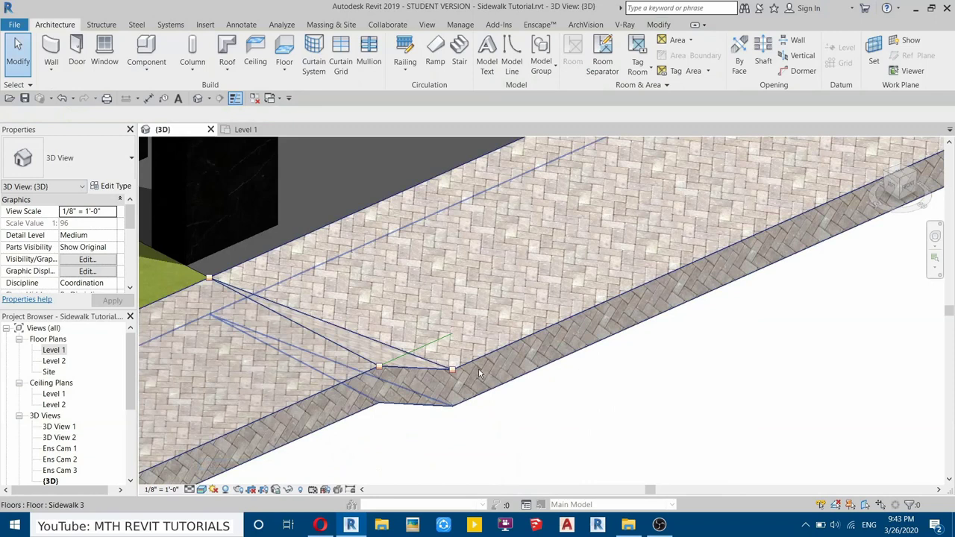
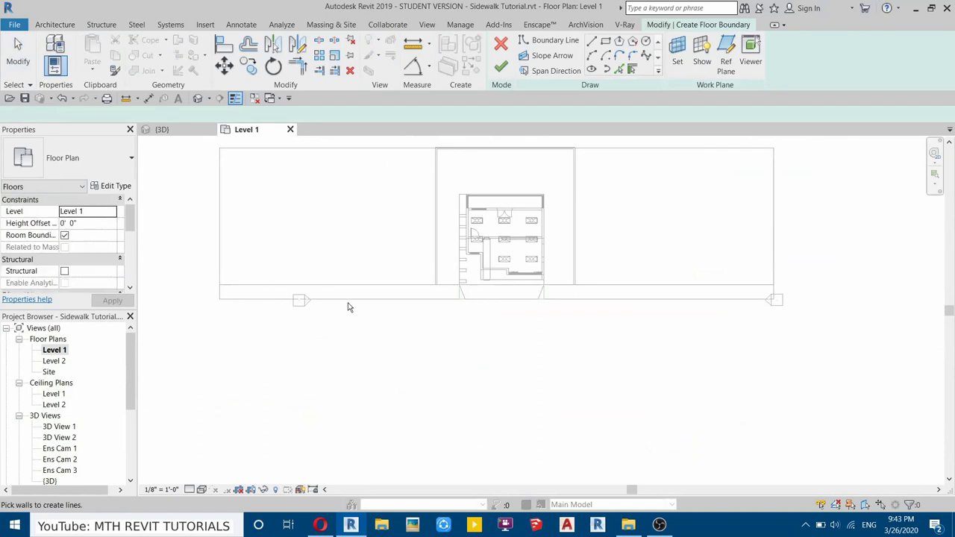
# Step: Duplicate the Sidewalk 3 floor type under the name Road 3
pyautogui.click(116, 186)
pyautogui.click(448, 144)
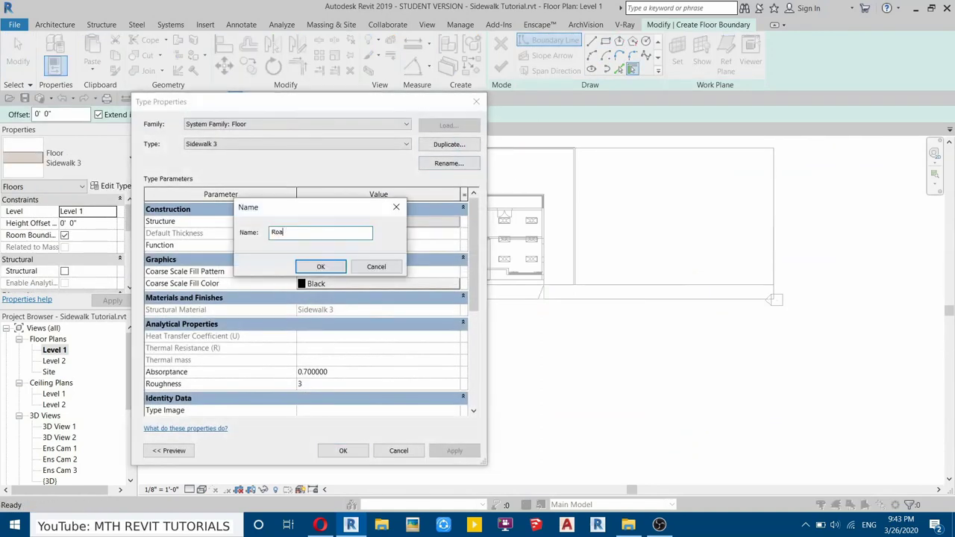
pyautogui.click(320, 266)
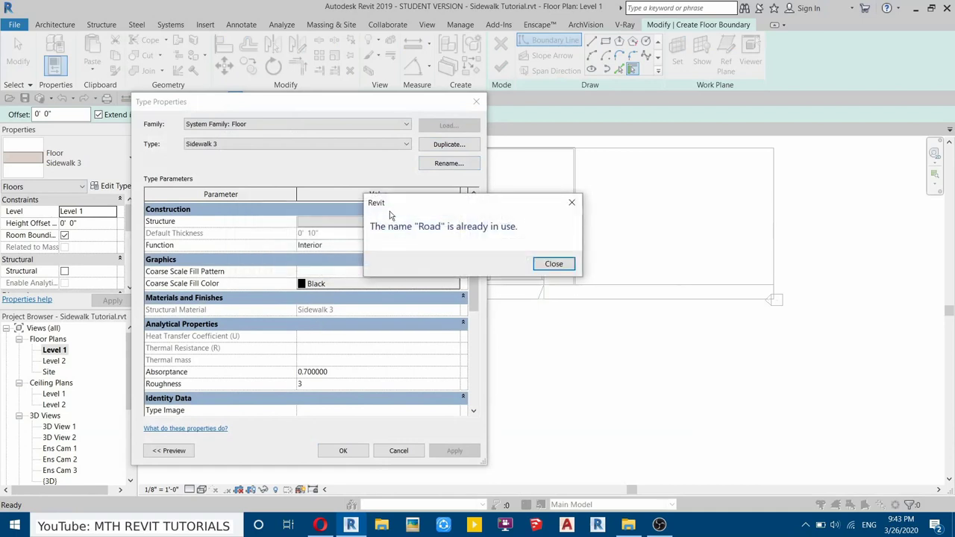
pyautogui.click(554, 264)
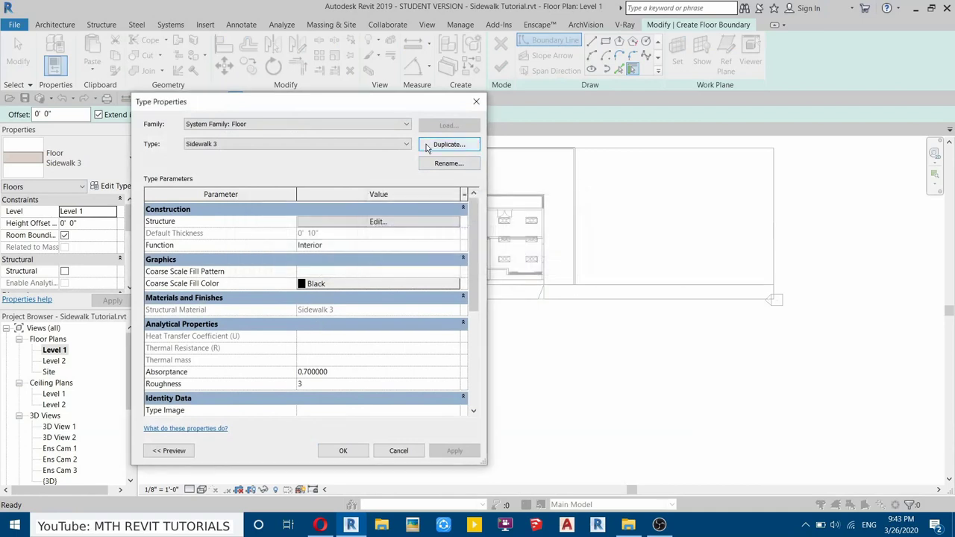
pyautogui.click(429, 146)
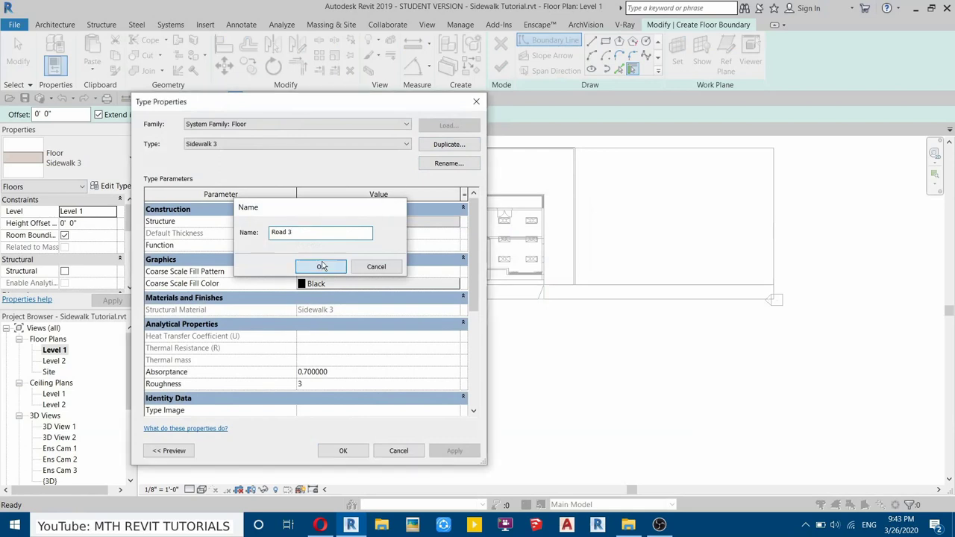
pyautogui.click(321, 267)
# Step: Create a new material named Road 3 for the floor type's structure and make its shading use the render appearance
pyautogui.click(354, 221)
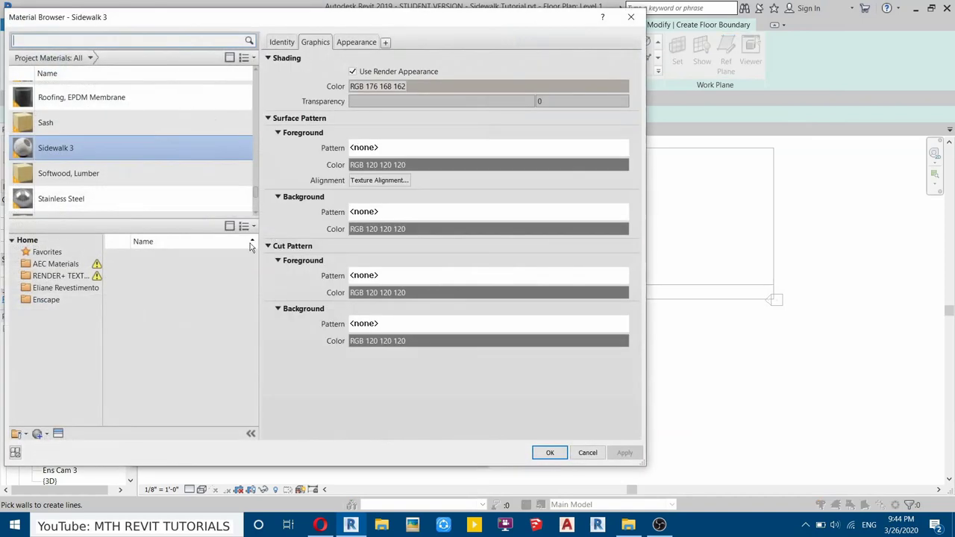
pyautogui.click(42, 435)
pyautogui.click(66, 447)
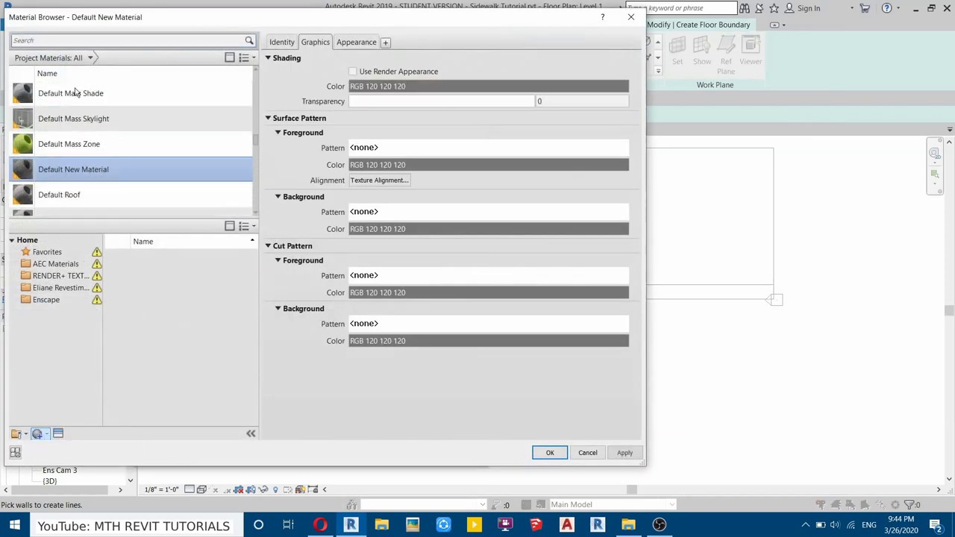
pyautogui.rightClick(62, 170)
pyautogui.click(95, 195)
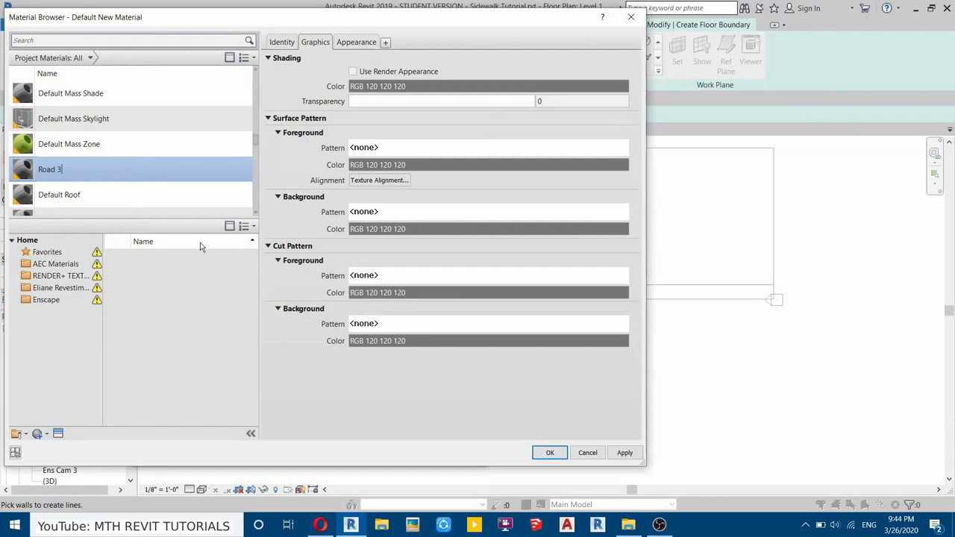
pyautogui.click(353, 71)
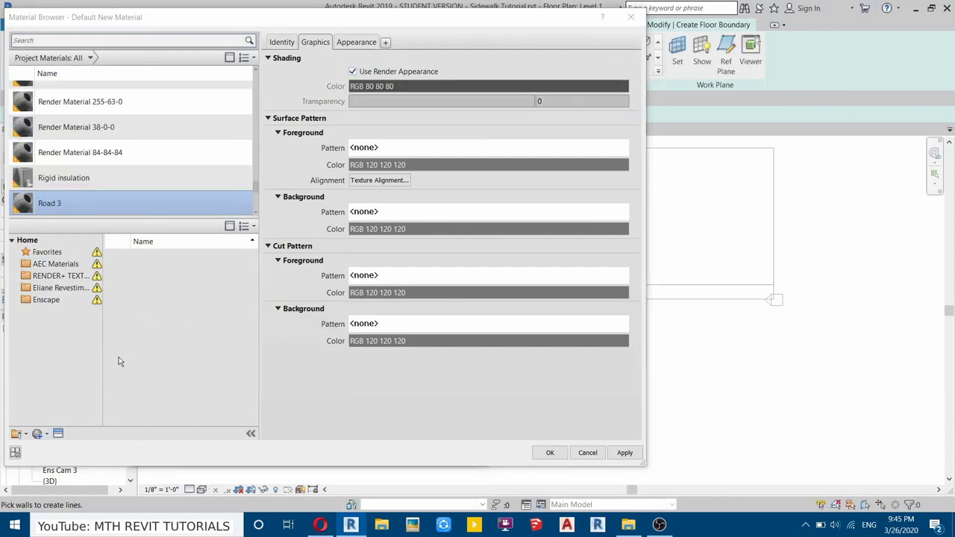
# Step: Replace the Road 3 material's appearance with Asphalt - Dark Grey from the Sitework appearance library and confirm the floor type
pyautogui.click(58, 434)
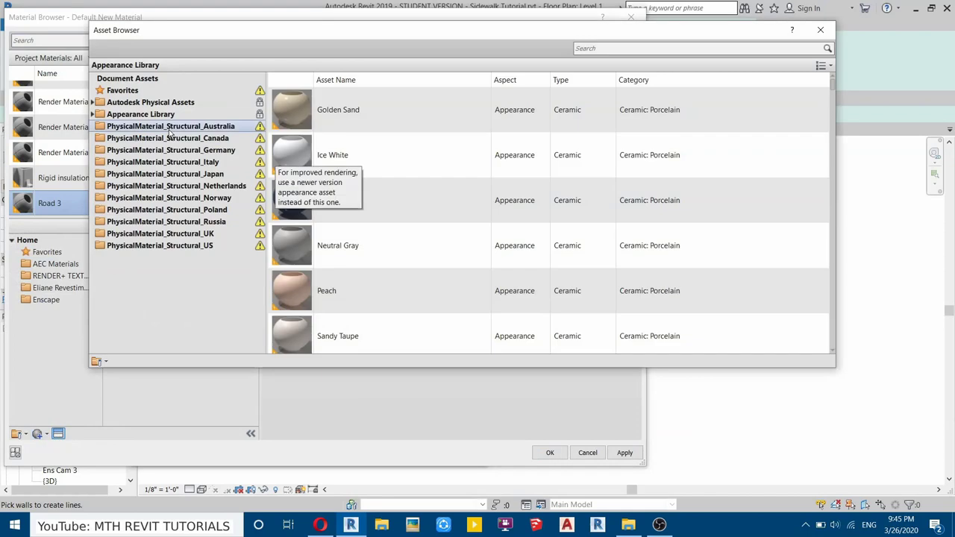
pyautogui.click(92, 114)
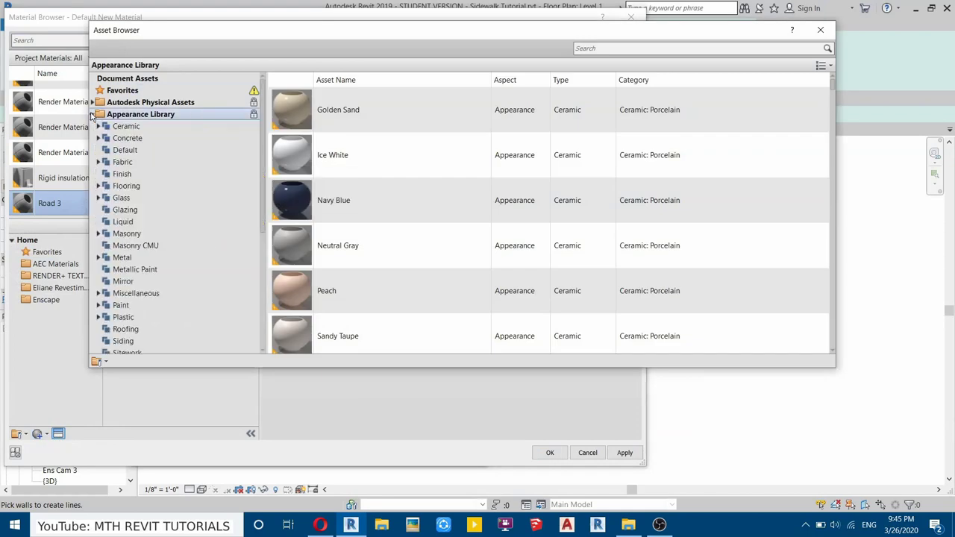
pyautogui.scroll(-1, 138, 142)
pyautogui.scroll(1, 146, 116)
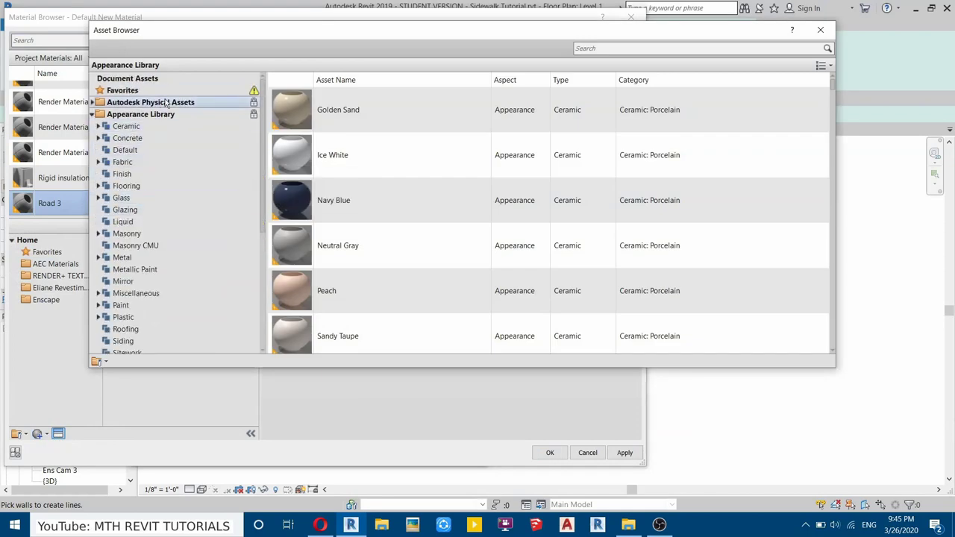
pyautogui.scroll(-2, 141, 191)
pyautogui.click(140, 283)
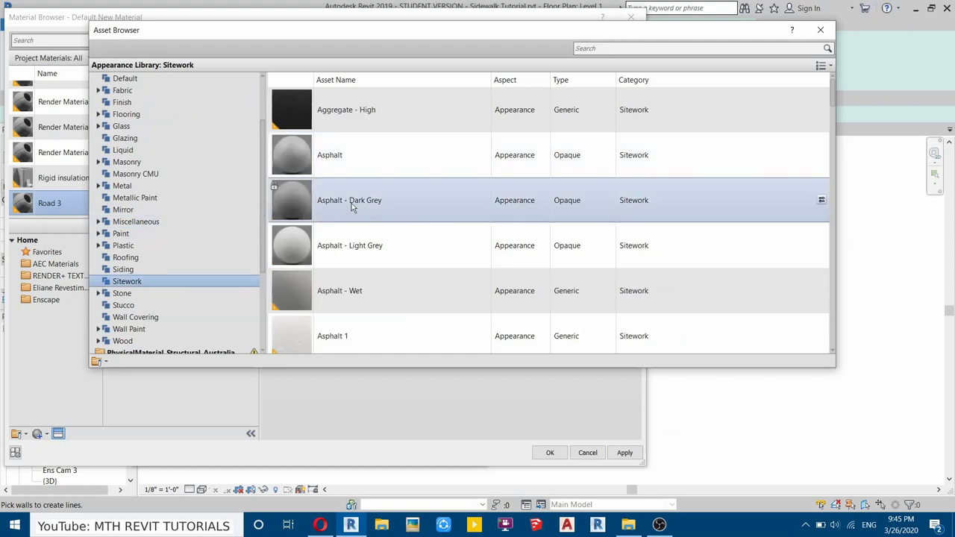
pyautogui.click(821, 203)
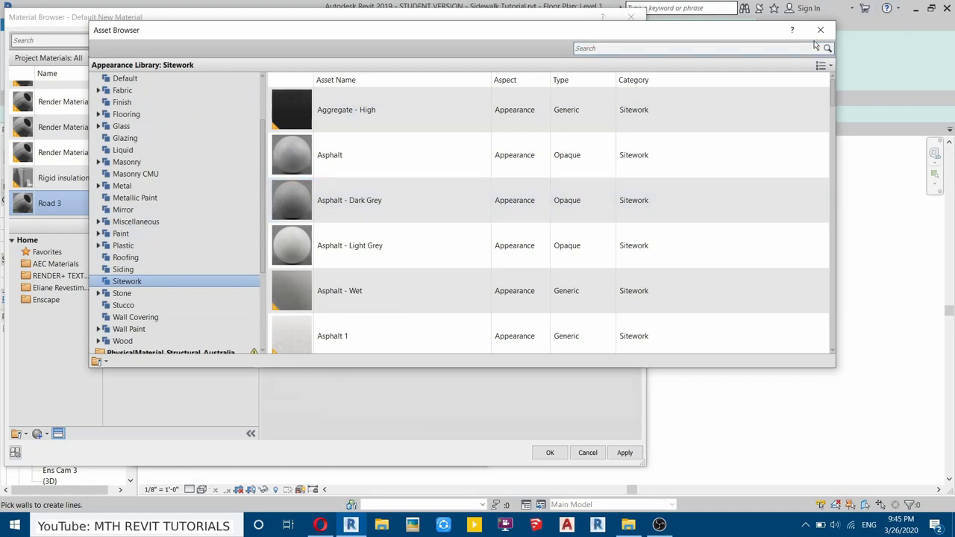
pyautogui.click(820, 30)
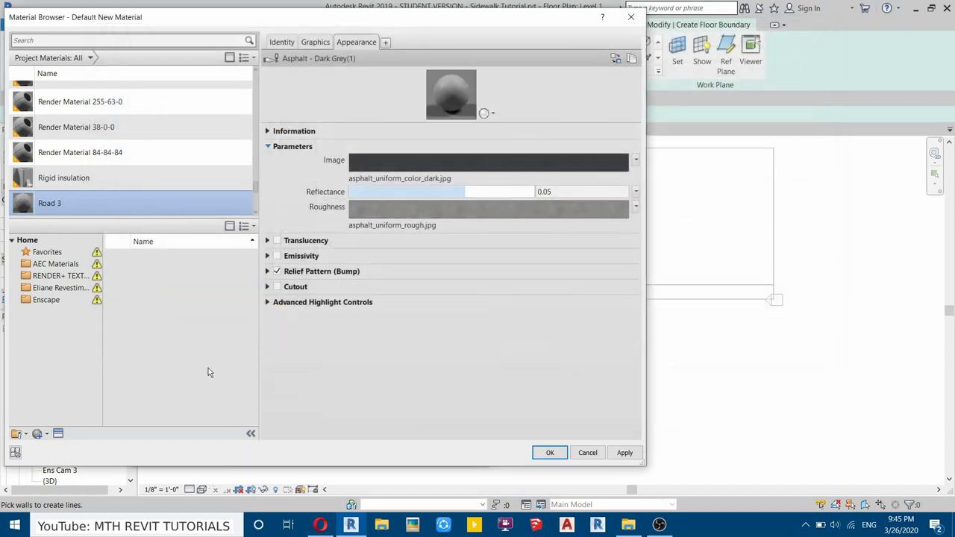
pyautogui.click(548, 453)
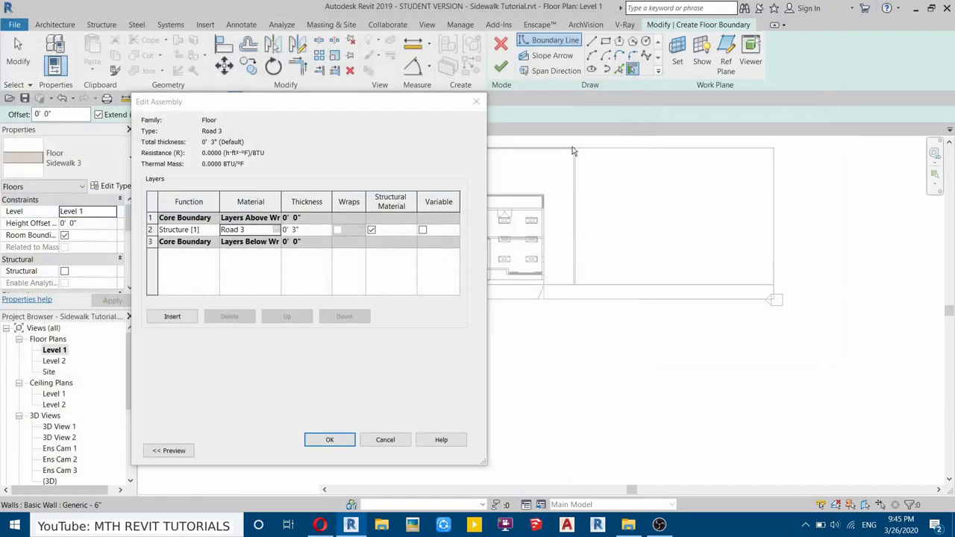
pyautogui.click(327, 440)
pyautogui.click(343, 447)
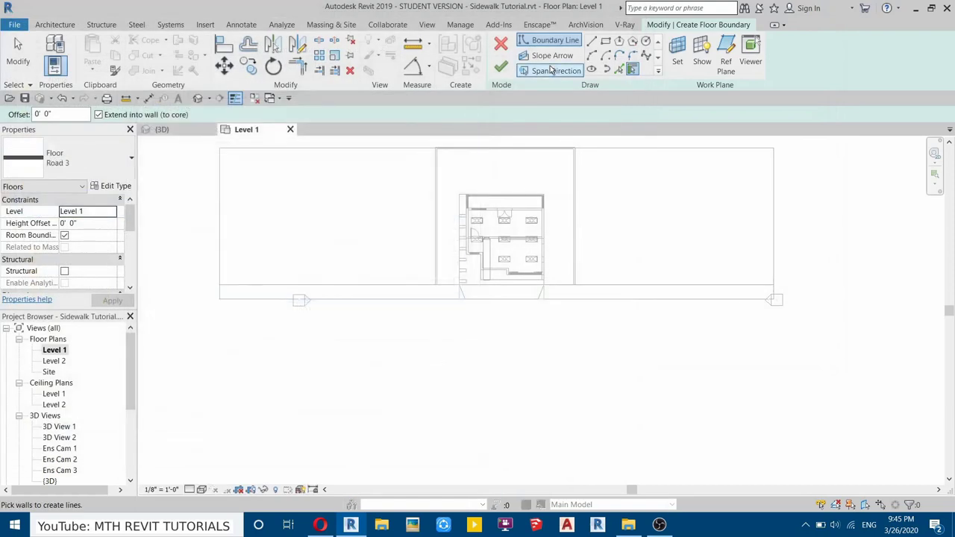
# Step: Sketch a rectangular road boundary about 38' 6" deep along the outer edge of the sidewalk
pyautogui.click(605, 41)
pyautogui.click(776, 300)
pyautogui.click(227, 409)
pyautogui.press('Escape')
pyautogui.press('Escape')
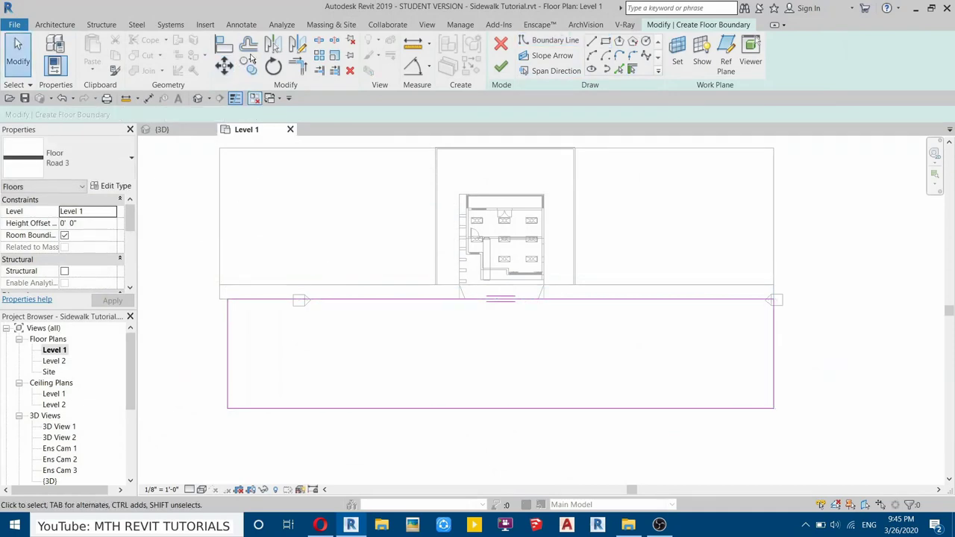
# Step: Align the left edge of the road boundary with the left edge of the Grass 2 floor
pyautogui.click(224, 43)
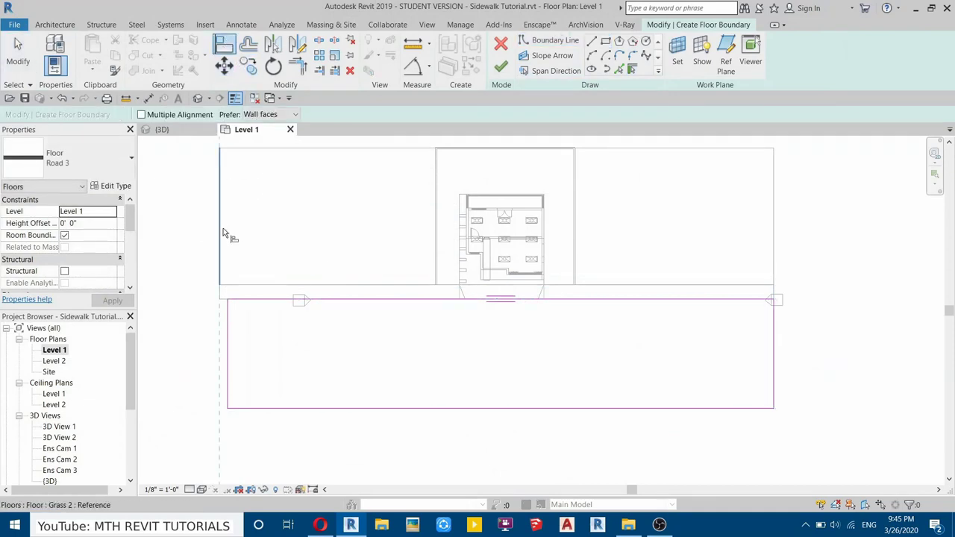
pyautogui.click(230, 336)
pyautogui.click(227, 338)
pyautogui.rightClick(291, 245)
pyautogui.click(302, 250)
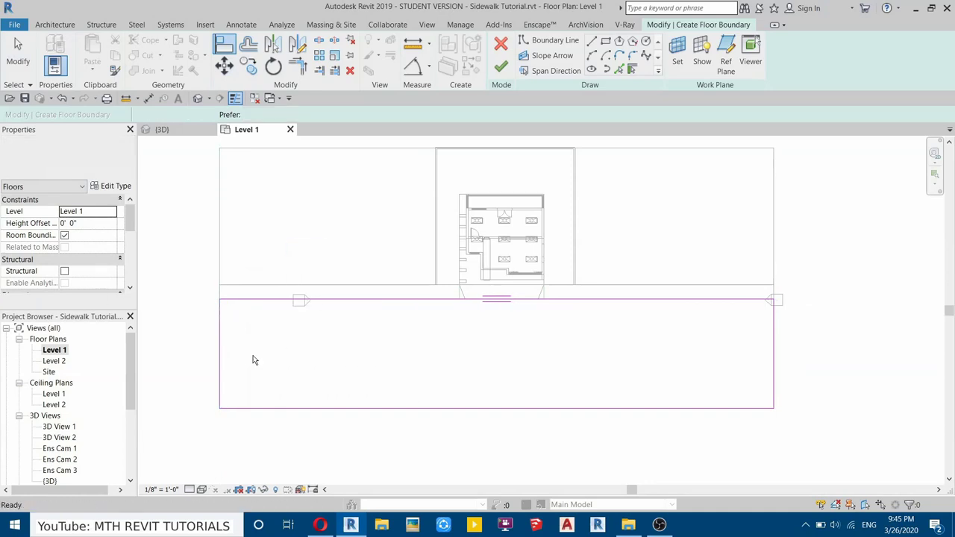
# Step: Shorten the road boundary's depth by a few feet and finish the floor sketch
pyautogui.click(244, 408)
pyautogui.click(186, 353)
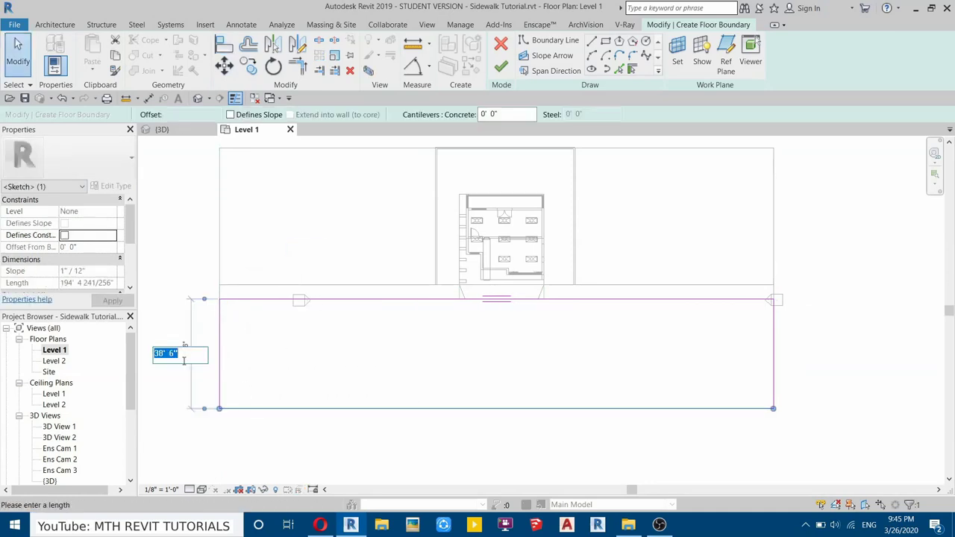
pyautogui.write('32')
pyautogui.press('Return')
pyautogui.click(296, 358)
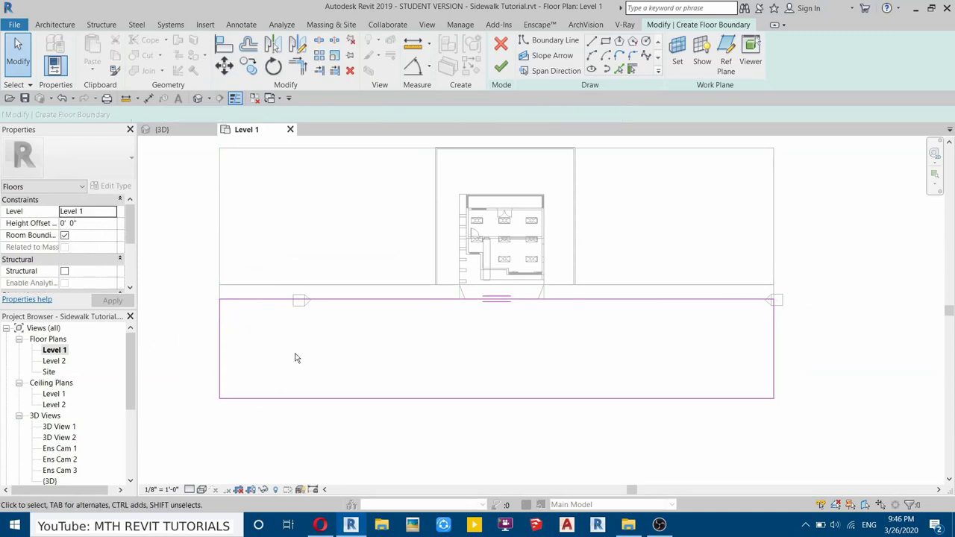
pyautogui.click(502, 66)
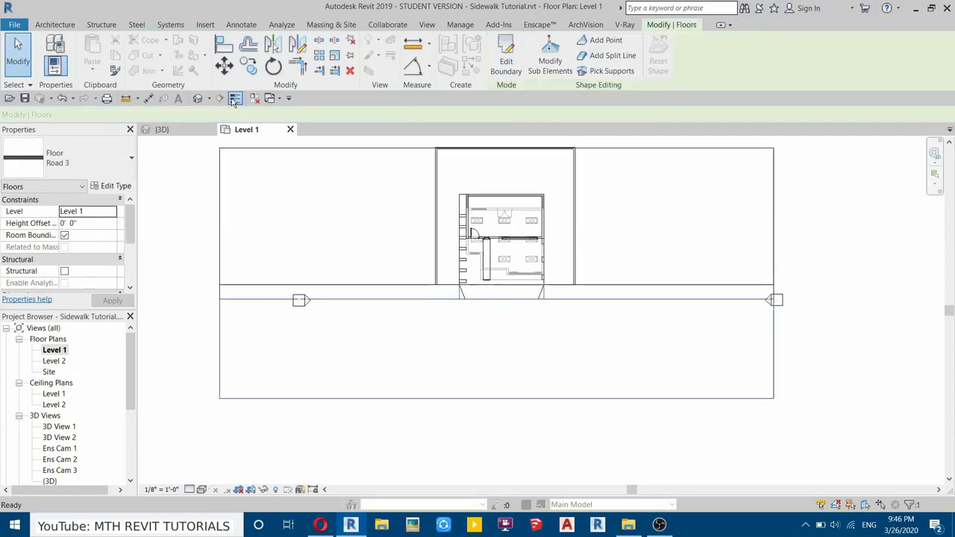
# Step: In the 3D view, set the Road 3 floor's height offset from level to -0' 10"
pyautogui.click(161, 129)
pyautogui.scroll(-2, 407, 242)
pyautogui.scroll(4, 317, 352)
pyautogui.scroll(2, 452, 287)
pyautogui.moveTo(451, 288); pyautogui.dragTo(250, 454, button='middle')
pyautogui.click(250, 398)
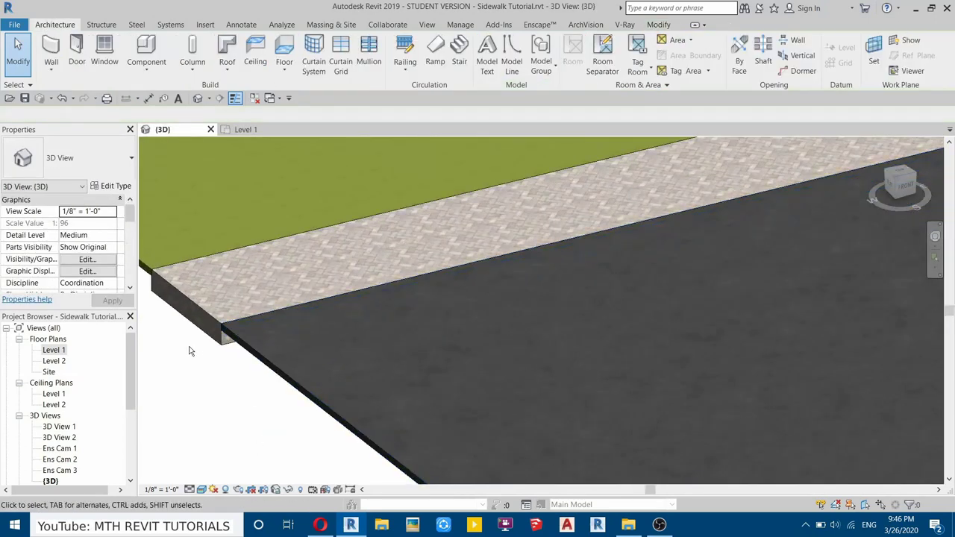
pyautogui.scroll(3, 292, 381)
pyautogui.click(293, 380)
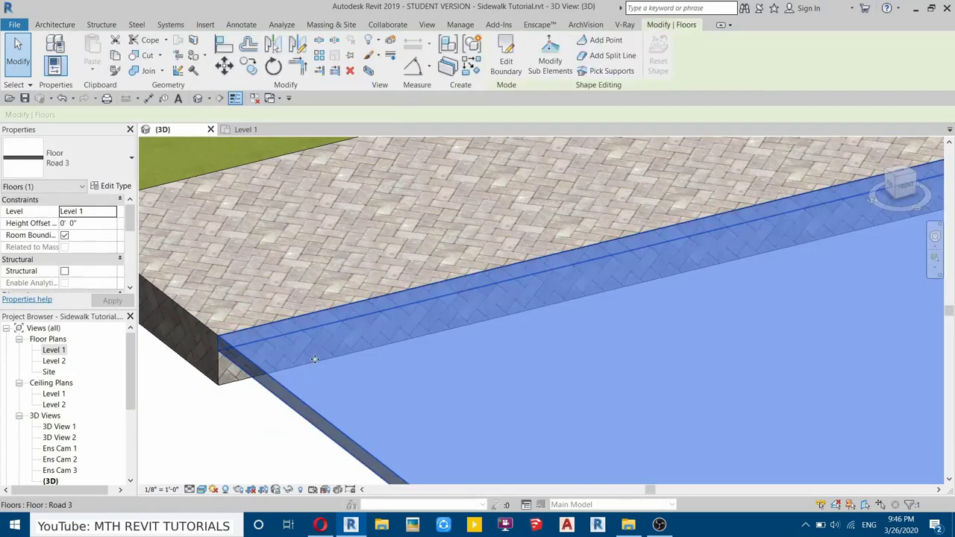
pyautogui.click(97, 223)
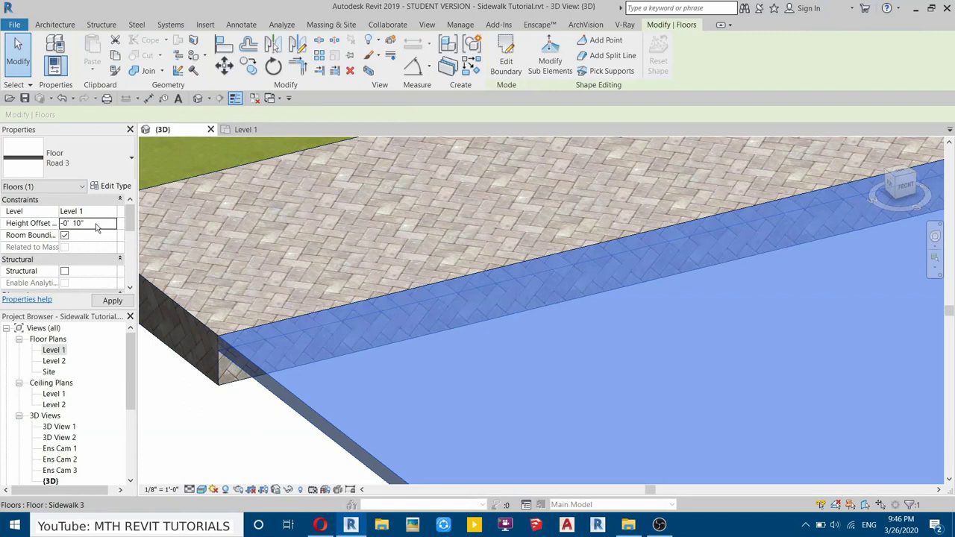
pyautogui.click(197, 438)
# Step: Create an in-place component in the Generic Models category and name it Kerb
pyautogui.scroll(-8, 202, 406)
pyautogui.moveTo(277, 397); pyautogui.dragTo(230, 467, button='middle')
pyautogui.scroll(6, 410, 429)
pyautogui.moveTo(403, 291); pyautogui.dragTo(470, 433, button='middle')
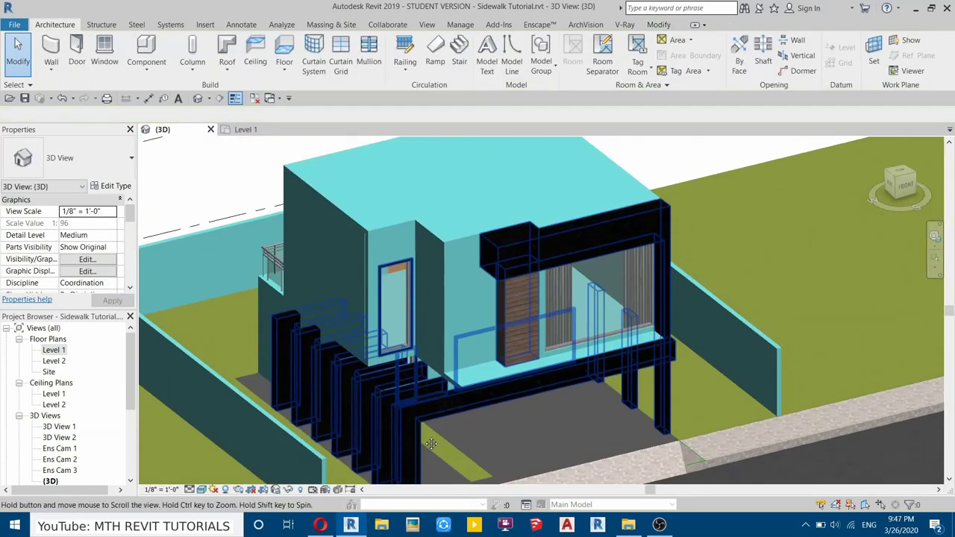
pyautogui.scroll(-1, 461, 373)
pyautogui.scroll(-3, 462, 373)
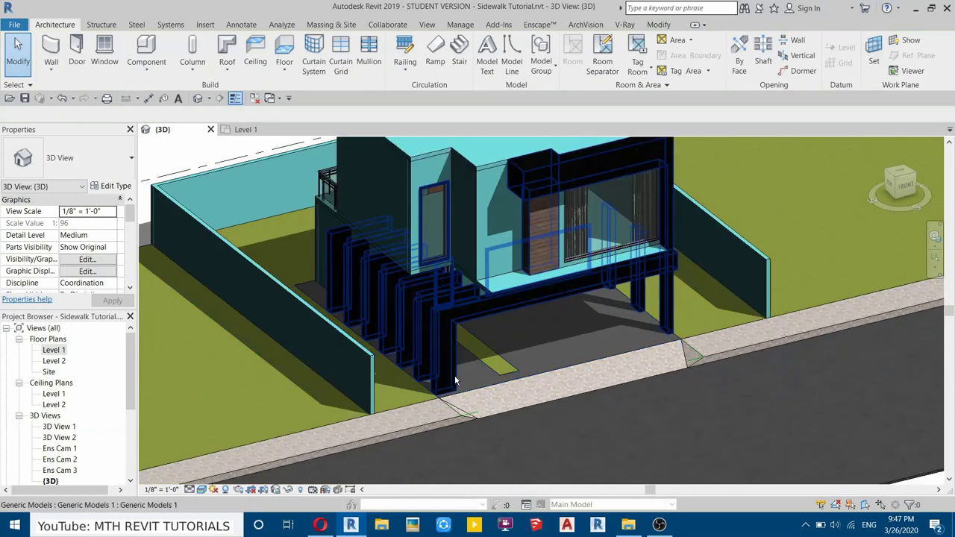
pyautogui.click(146, 66)
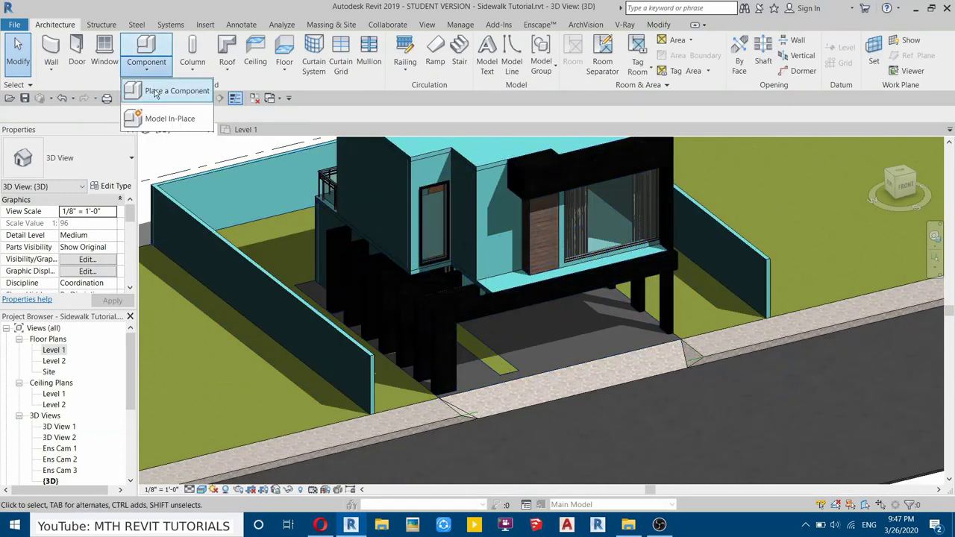
pyautogui.click(164, 119)
pyautogui.click(280, 211)
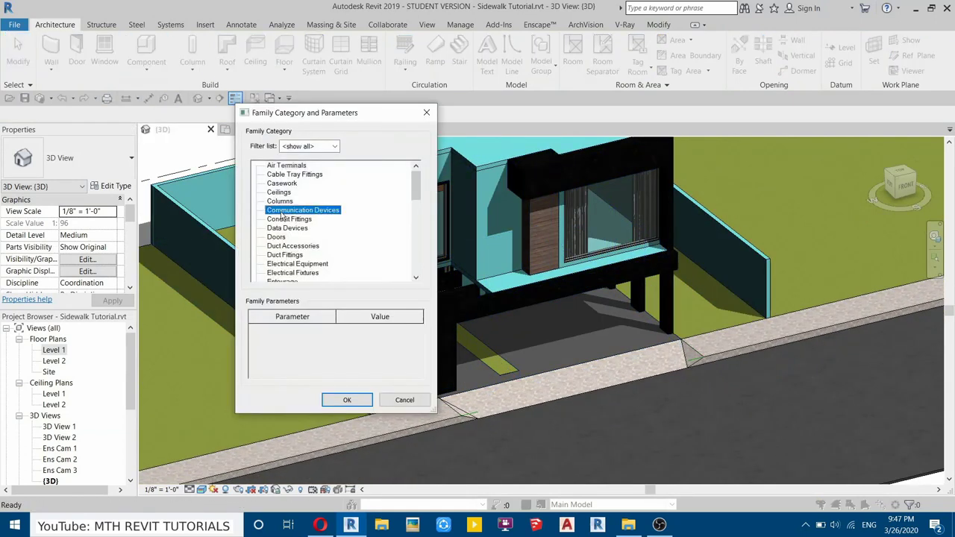
pyautogui.press('g')
pyautogui.click(364, 407)
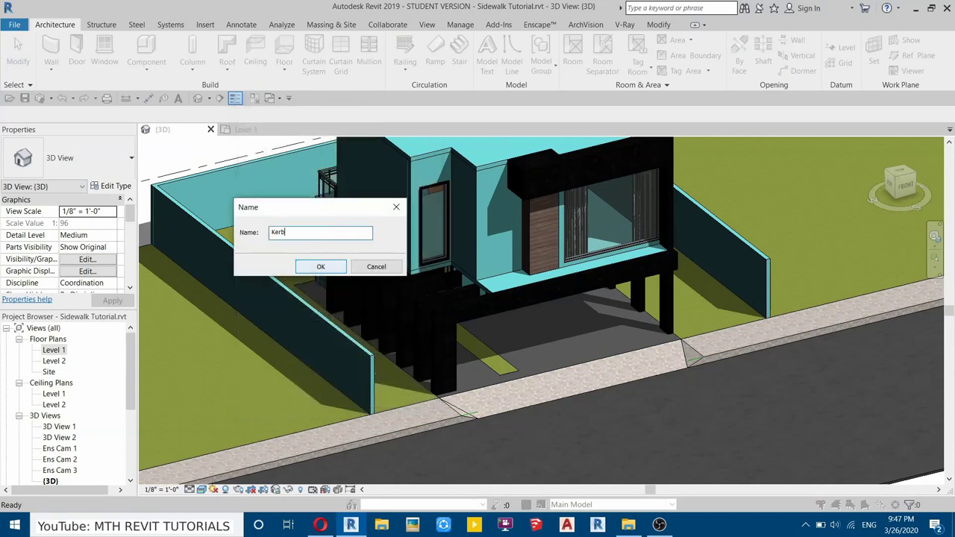
pyautogui.click(321, 268)
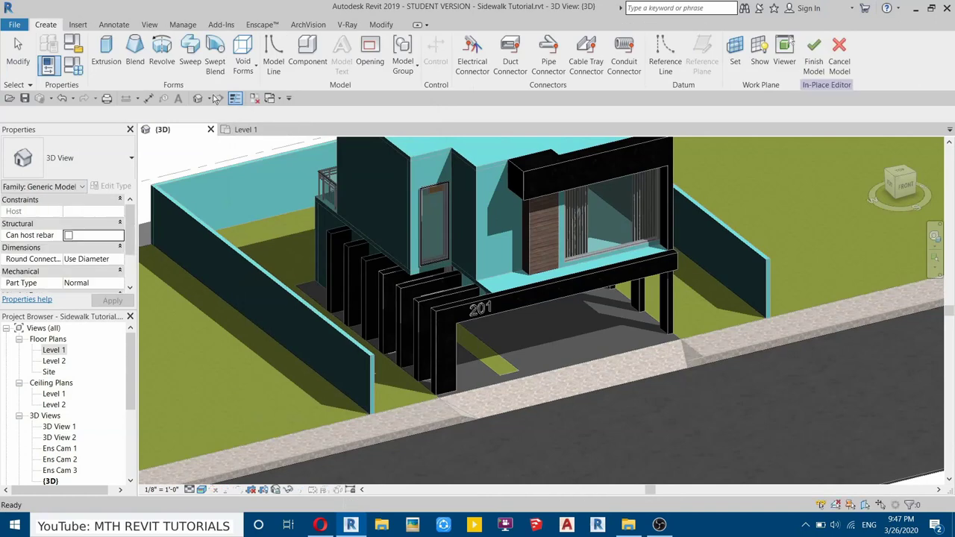
# Step: Start a sweep with a picked path, show the view in Hidden Line, and pick the left sidewalk section's upper outer edge
pyautogui.click(188, 58)
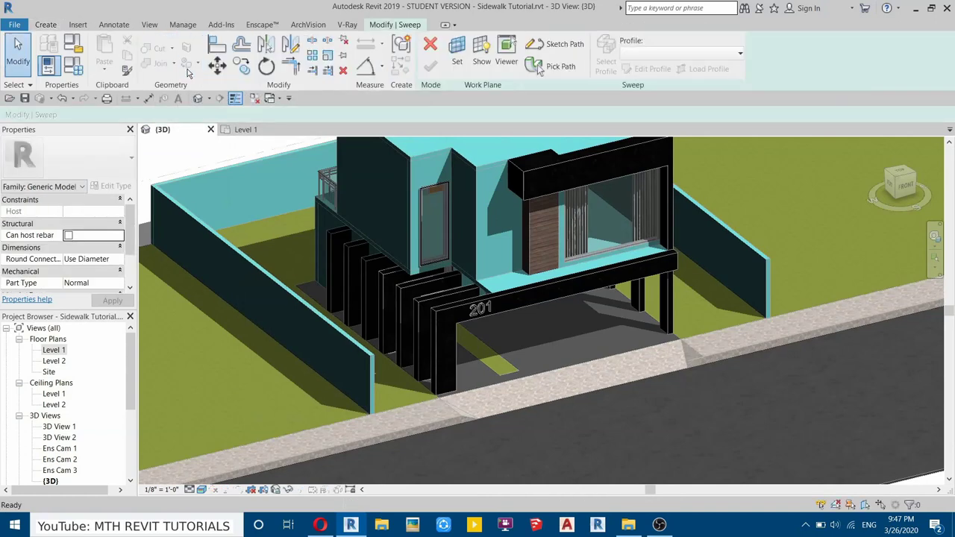
pyautogui.click(555, 71)
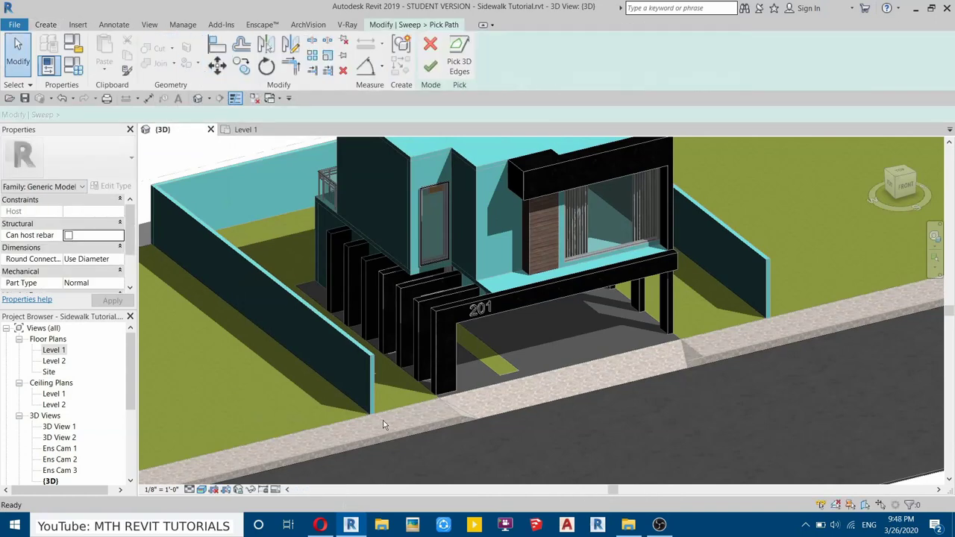
pyautogui.moveTo(341, 388); pyautogui.dragTo(683, 210, button='middle')
pyautogui.scroll(2, 335, 298)
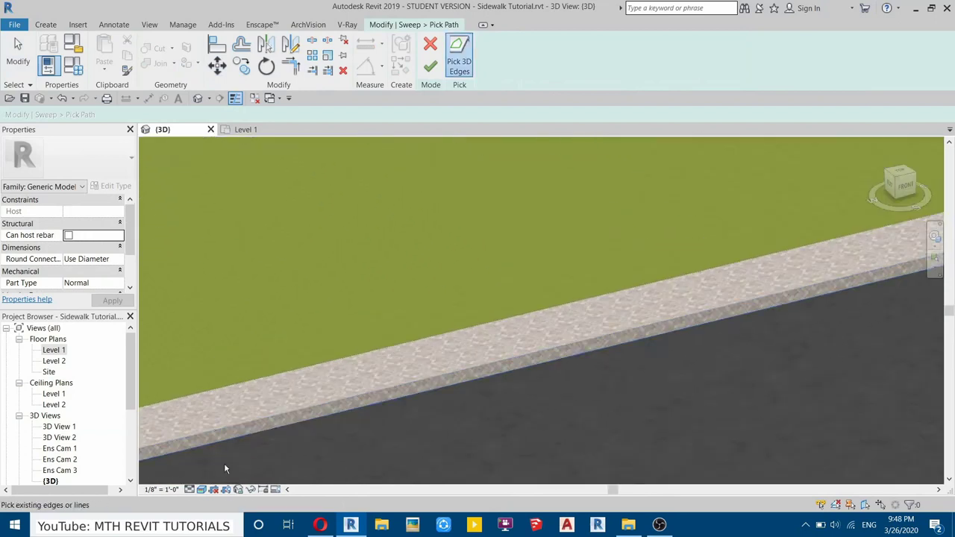
pyautogui.click(201, 489)
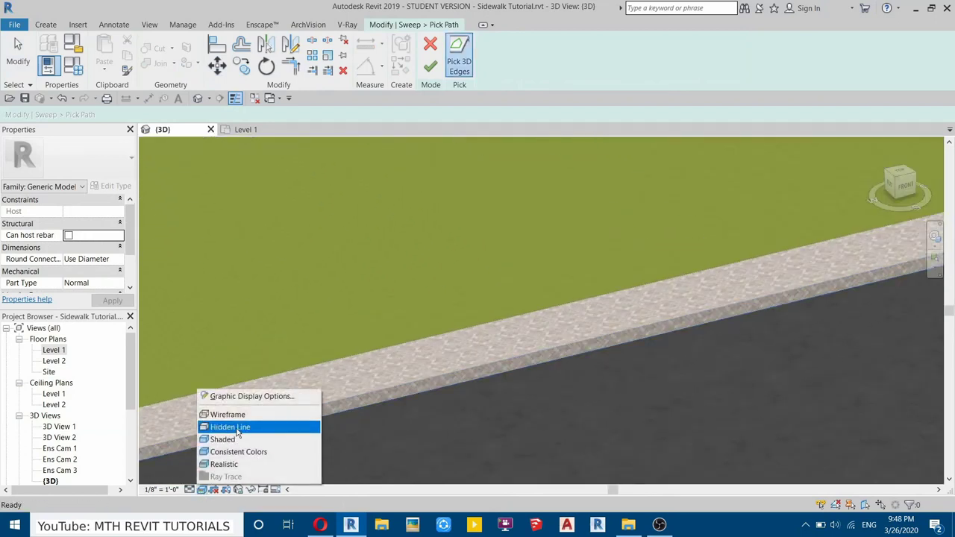
pyautogui.click(238, 430)
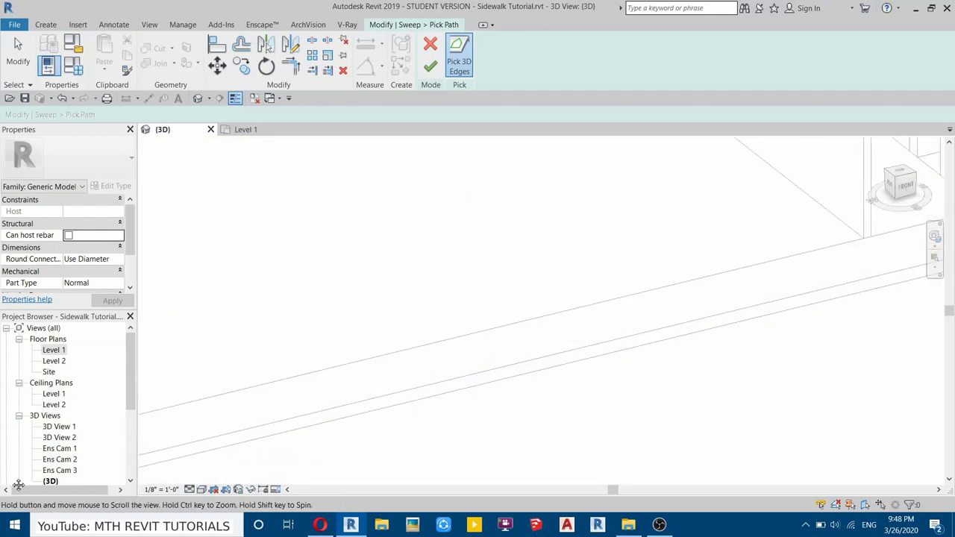
pyautogui.scroll(2, 345, 433)
pyautogui.click(298, 449)
# Step: Switch the view to Wireframe and extend the sweep path along the ramp's left sloped edge and front edge
pyautogui.scroll(-4, 298, 449)
pyautogui.moveTo(456, 387); pyautogui.dragTo(44, 485, button='middle')
pyautogui.scroll(8, 477, 410)
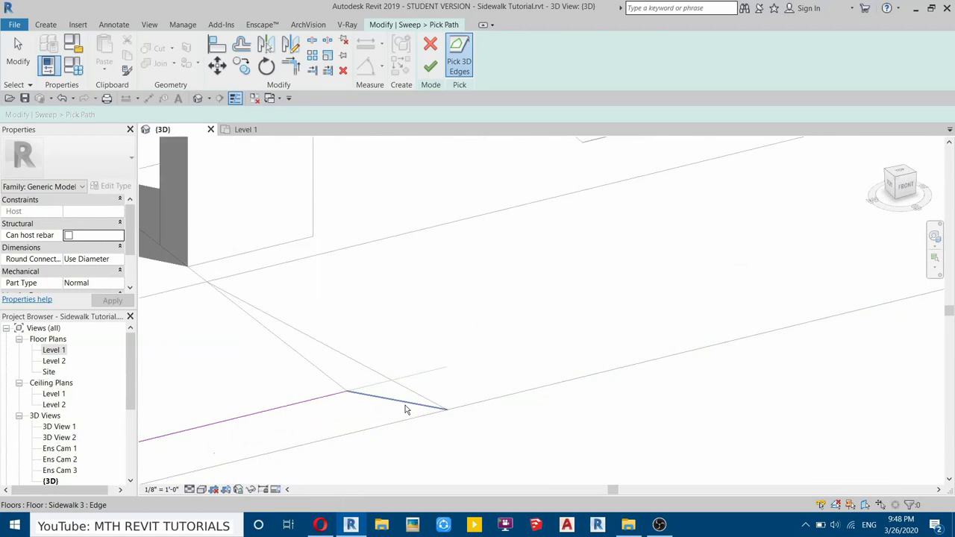
pyautogui.click(201, 489)
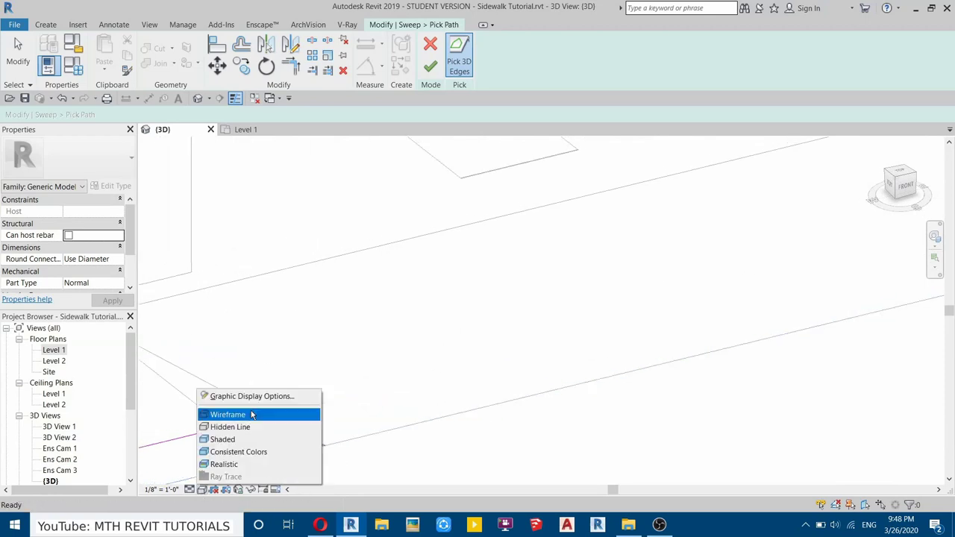
pyautogui.click(251, 412)
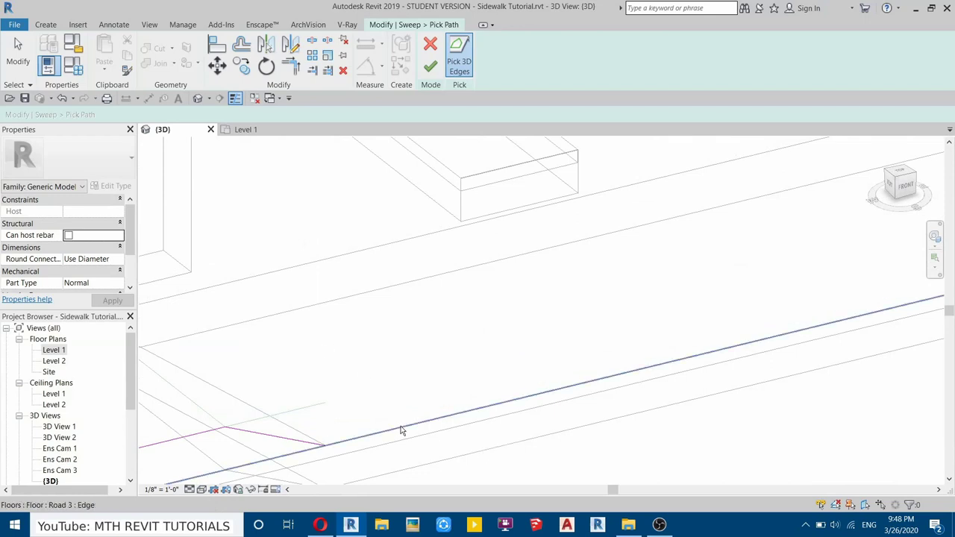
pyautogui.click(366, 443)
# Step: Add the ramp's right sloped edge and the right sidewalk section's upper outer edge to the sweep path and finish the path
pyautogui.scroll(-3, 490, 358)
pyautogui.moveTo(556, 347); pyautogui.dragTo(249, 460, button='middle')
pyautogui.scroll(3, 560, 399)
pyautogui.click(590, 366)
pyautogui.click(716, 324)
pyautogui.scroll(-4, 373, 366)
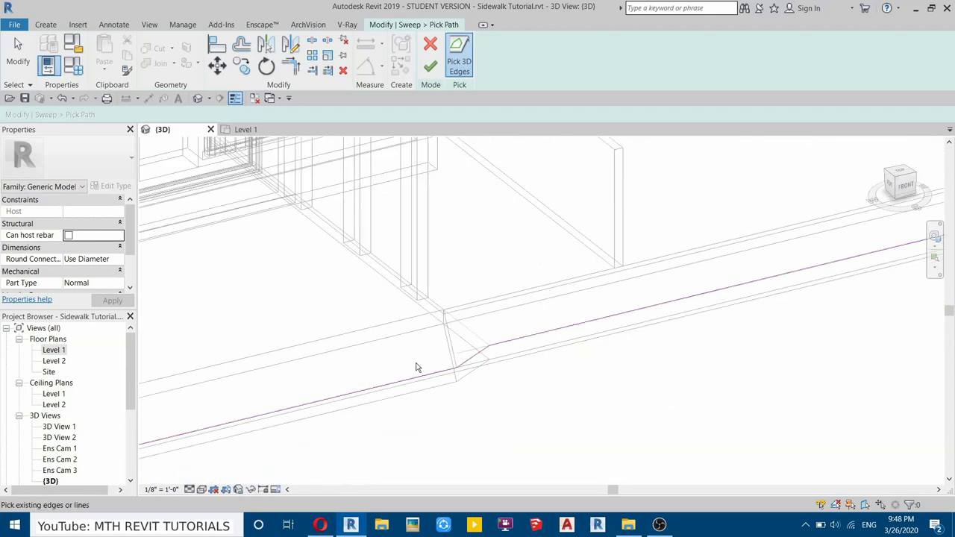
pyautogui.scroll(-2, 603, 373)
pyautogui.scroll(5, 375, 421)
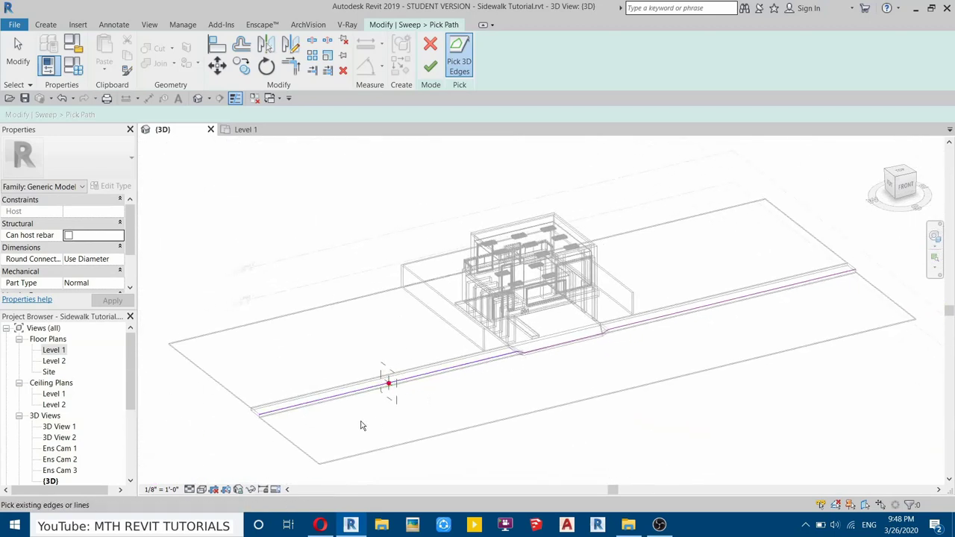
pyautogui.scroll(2, 410, 320)
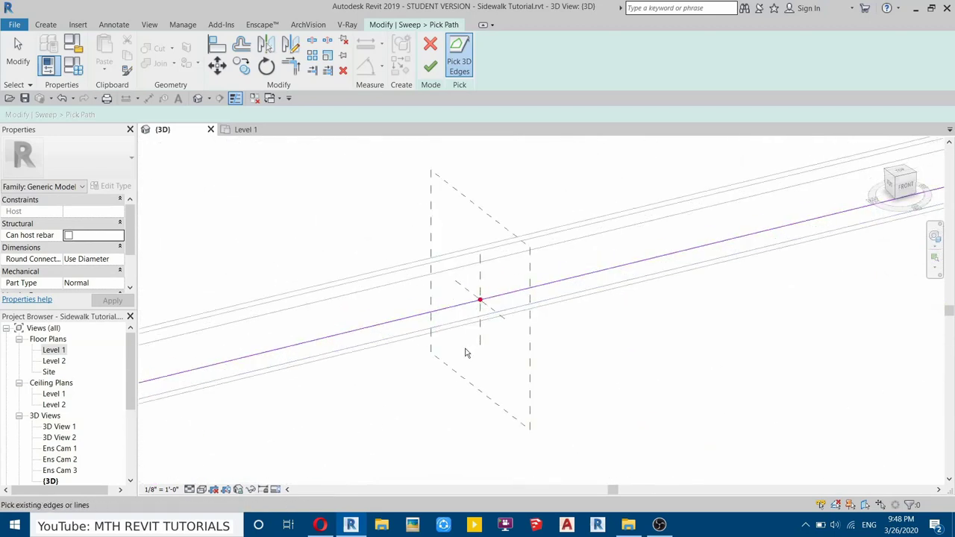
pyautogui.click(431, 67)
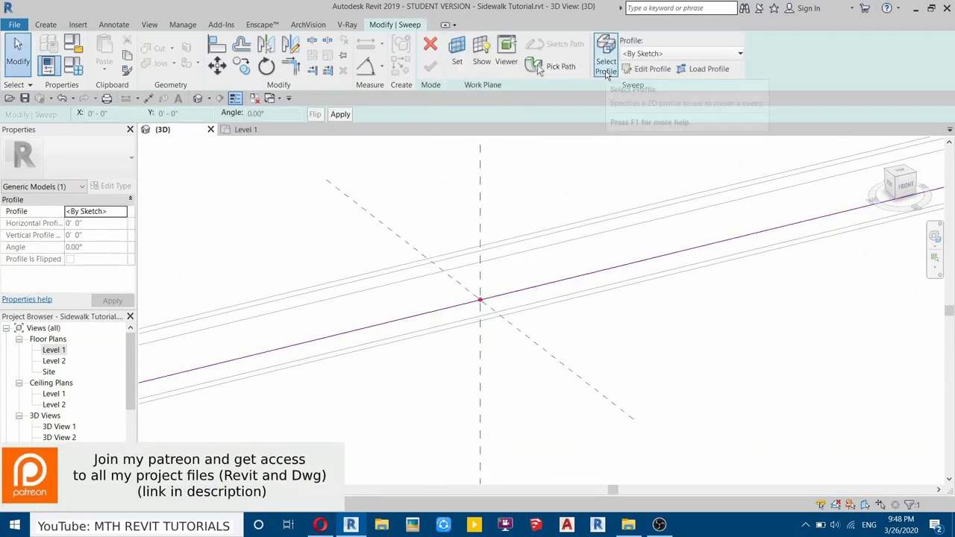
# Step: Sketch the kerb sweep profile in the Left view as a rectangle about 7" wide and 10" high, starting at the path point
pyautogui.click(647, 71)
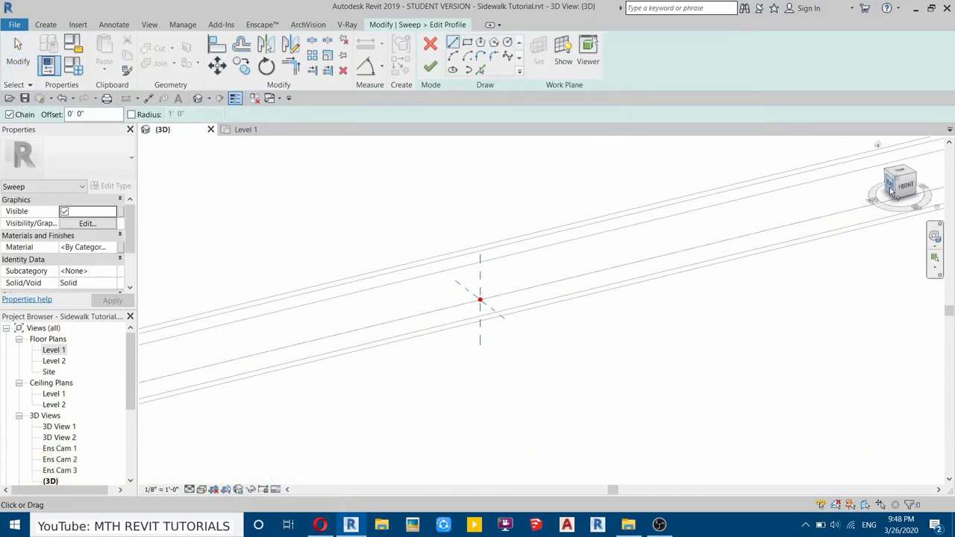
pyautogui.click(891, 191)
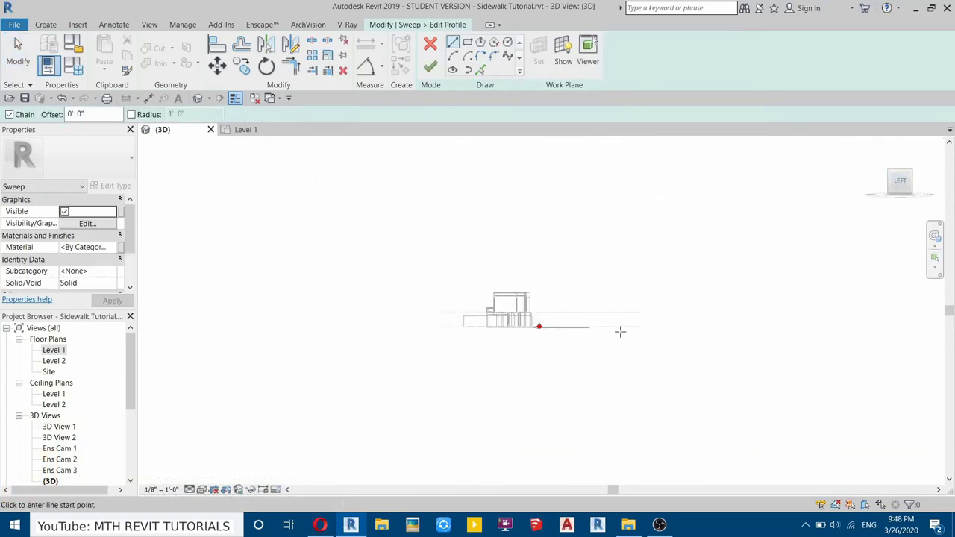
pyautogui.scroll(8, 567, 329)
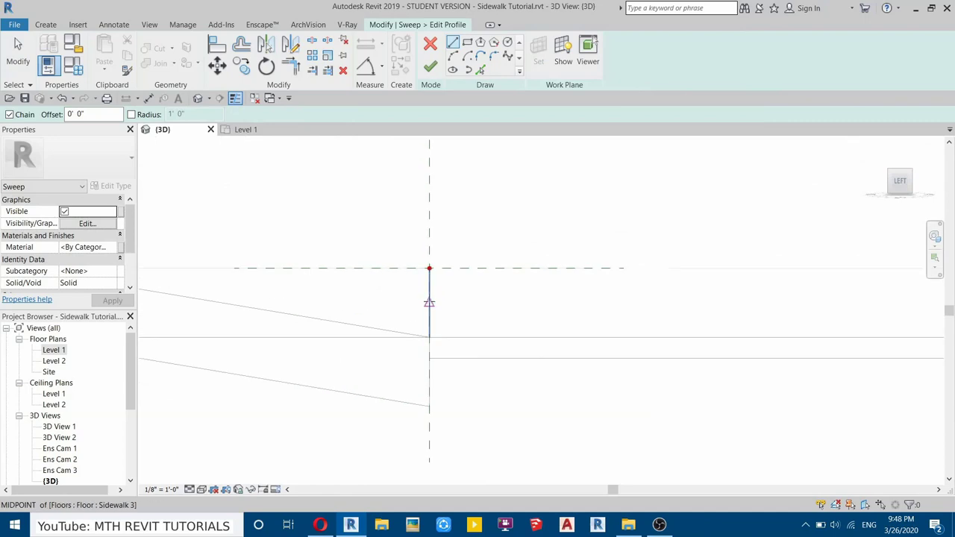
pyautogui.moveTo(595, 305); pyautogui.dragTo(379, 304, button='middle')
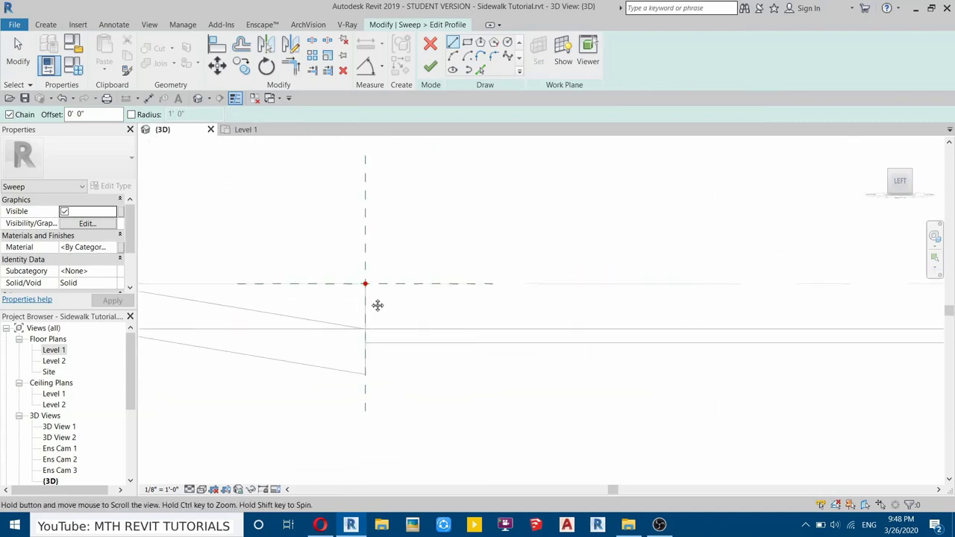
pyautogui.scroll(3, 365, 296)
pyautogui.click(364, 270)
pyautogui.click(364, 362)
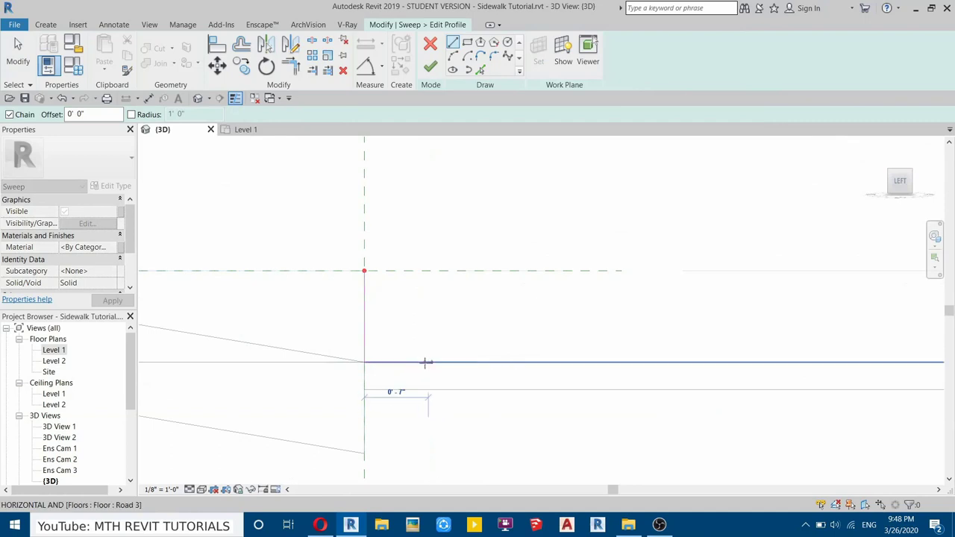
pyautogui.click(429, 361)
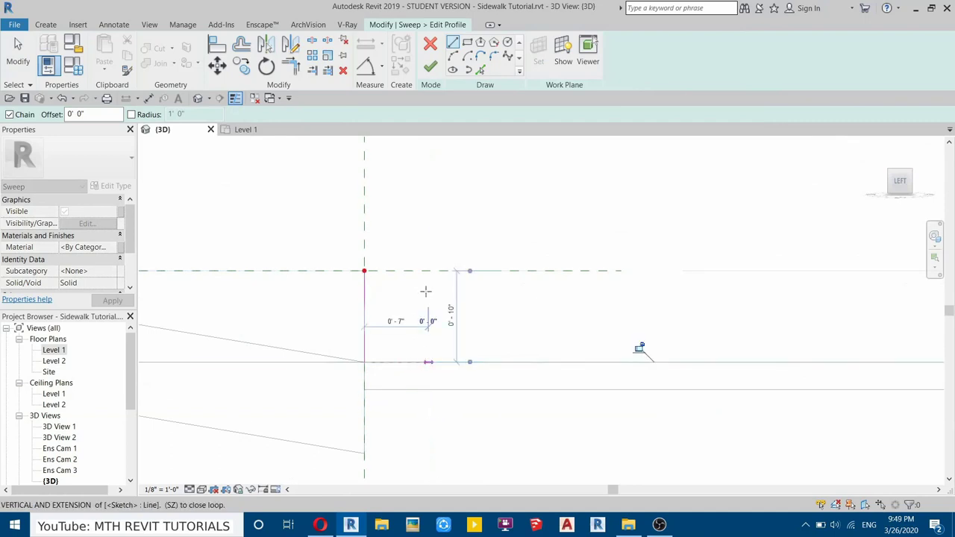
pyautogui.click(428, 271)
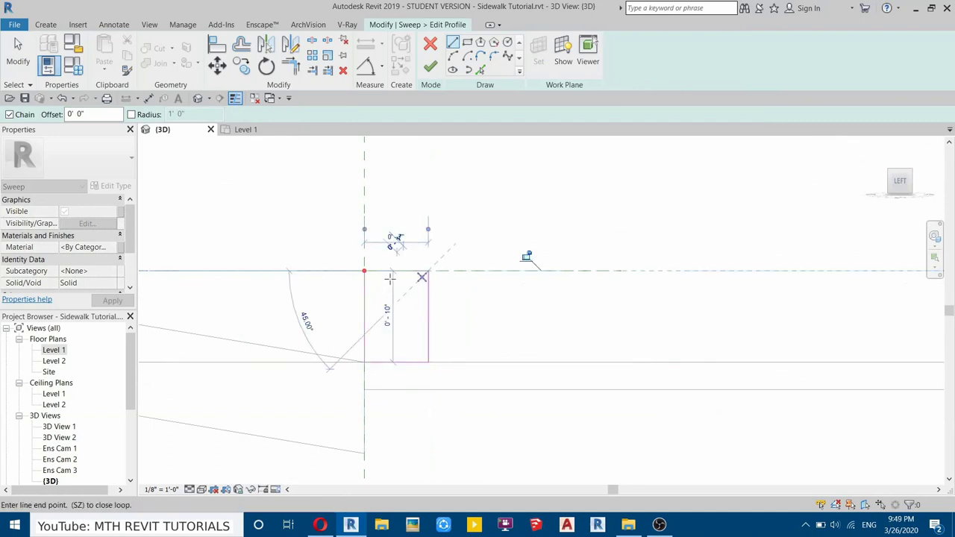
pyautogui.click(365, 271)
pyautogui.scroll(1, 441, 328)
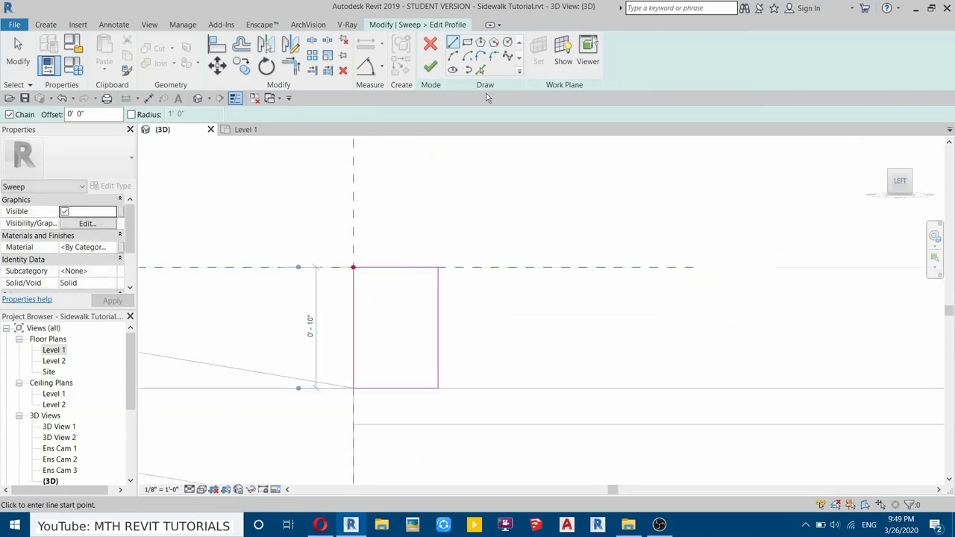
pyautogui.press('Escape')
pyautogui.press('Escape')
# Step: Chamfer the profile's upper outer corner with a 45° line about 5" long, trim off the excess, and finish the profile
pyautogui.click(454, 41)
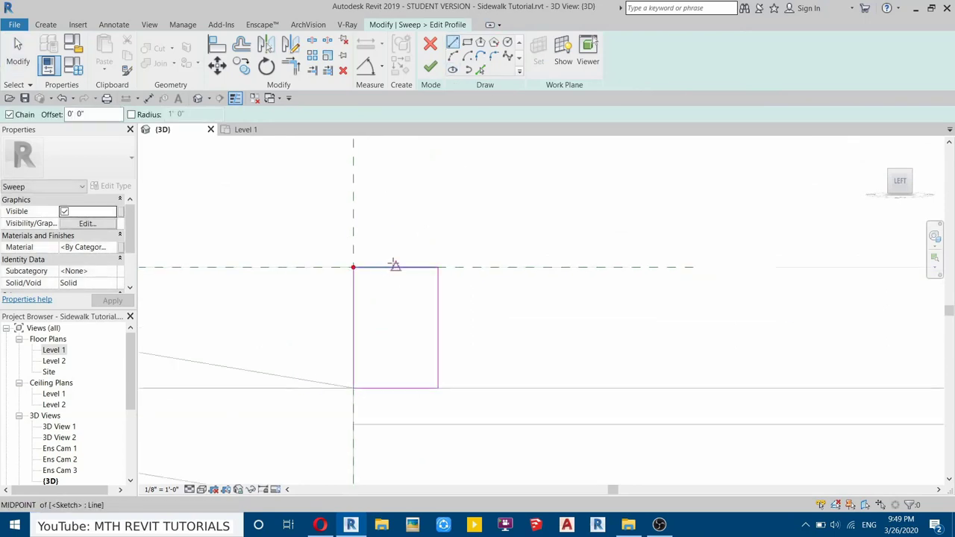
pyautogui.click(395, 266)
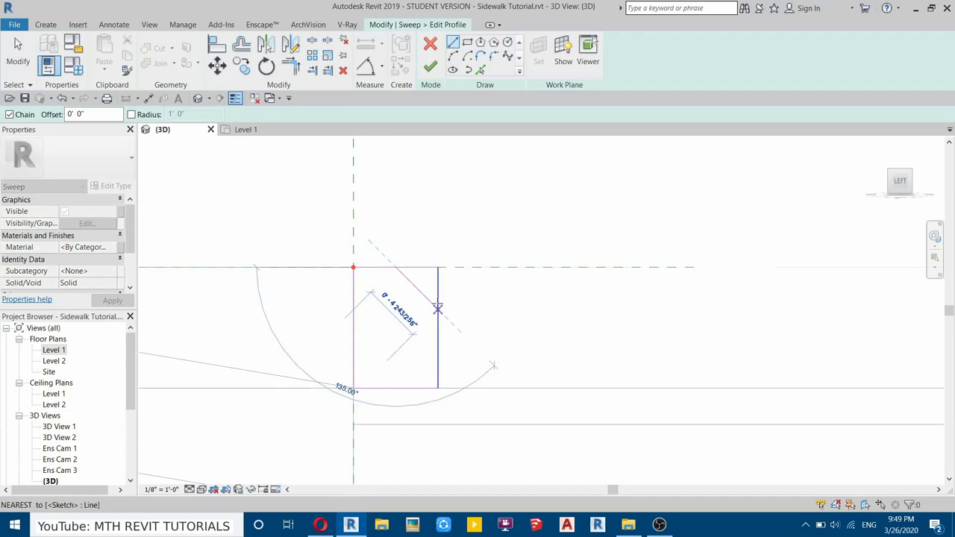
pyautogui.click(440, 308)
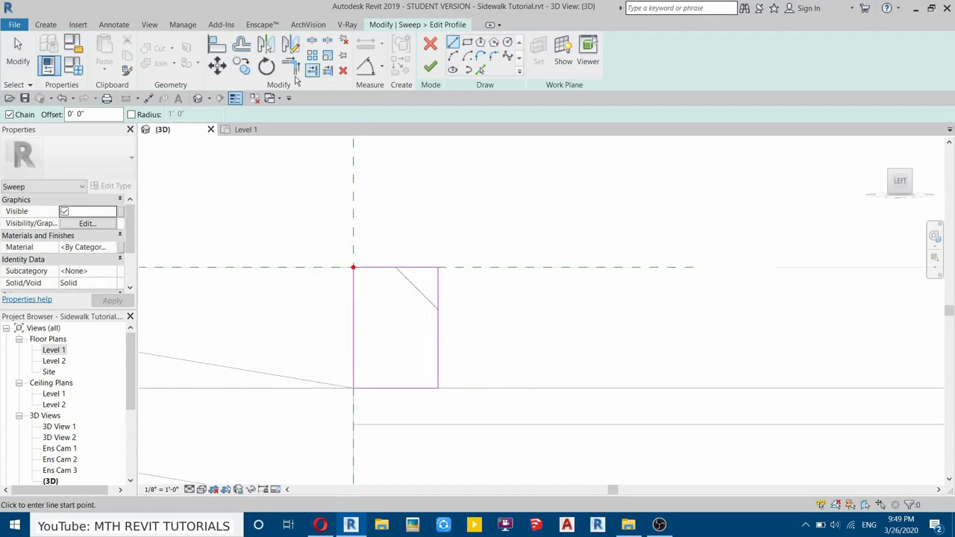
pyautogui.click(291, 65)
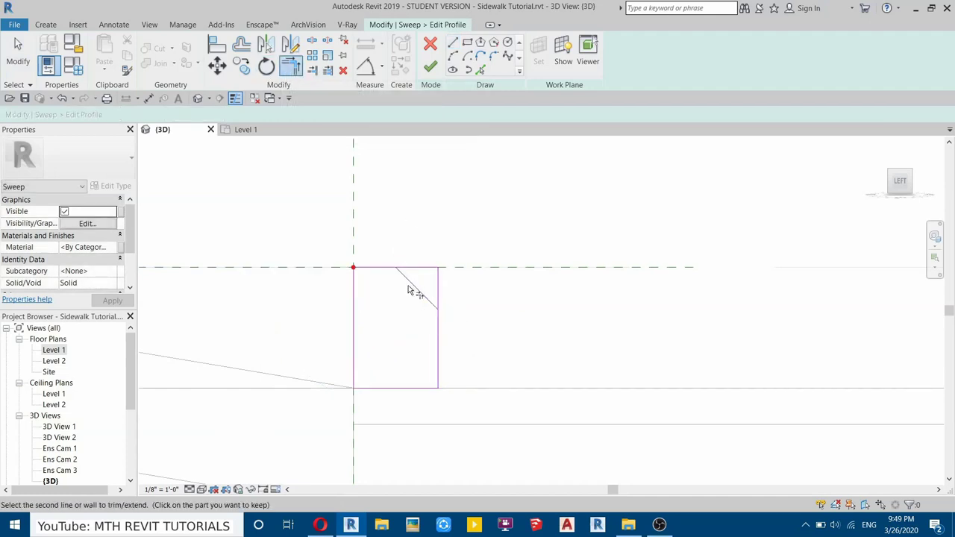
pyautogui.scroll(-4, 440, 348)
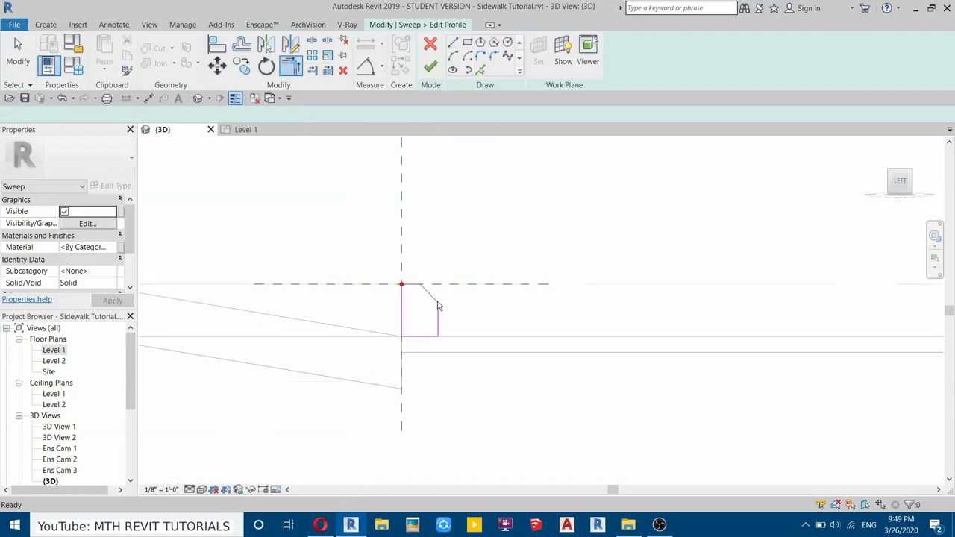
pyautogui.press('Escape')
pyautogui.moveTo(465, 230); pyautogui.dragTo(424, 279, button='middle')
pyautogui.click(430, 69)
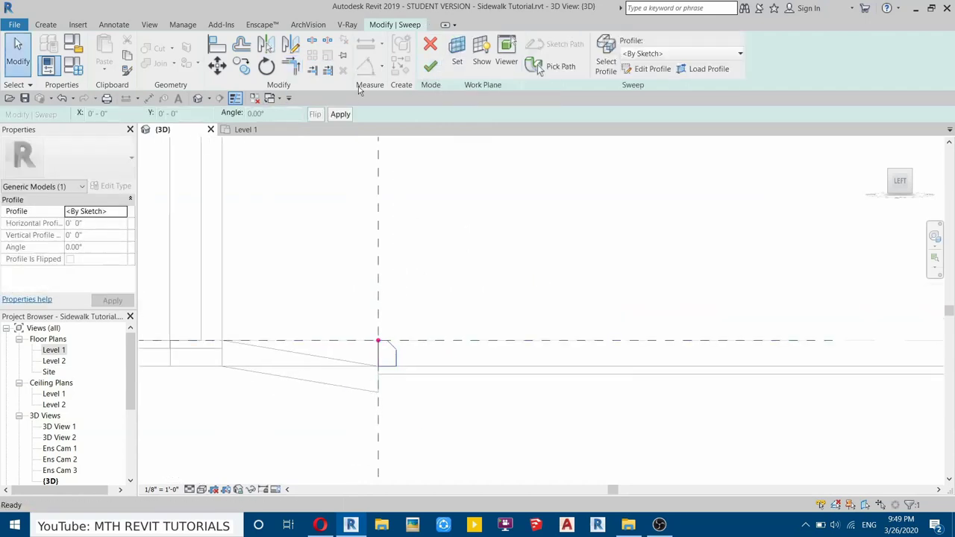
# Step: Finish the kerb sweep and show the 3D view in the Realistic visual style
pyautogui.click(304, 233)
pyautogui.keyDown('shift'); pyautogui.moveTo(447, 206); pyautogui.dragTo(746, 352, button='middle'); pyautogui.keyUp('shift')
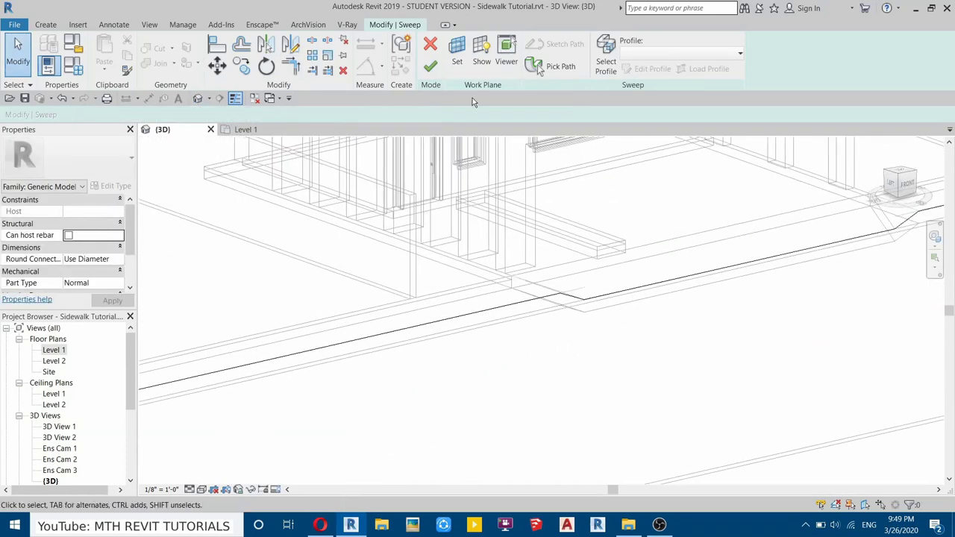
pyautogui.click(431, 67)
pyautogui.keyDown('shift'); pyautogui.moveTo(449, 138); pyautogui.dragTo(338, 355, button='middle'); pyautogui.keyUp('shift')
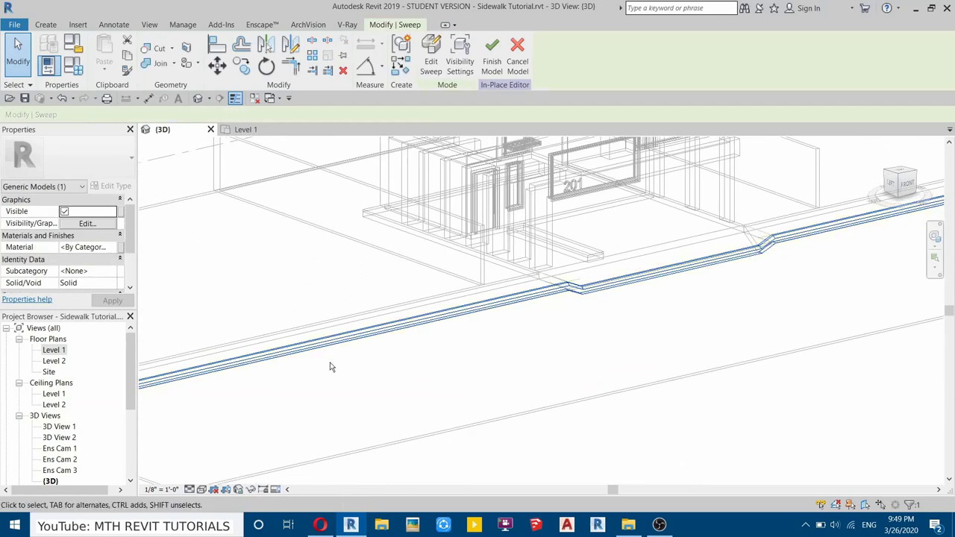
pyautogui.scroll(3, 339, 356)
pyautogui.click(214, 488)
pyautogui.click(230, 461)
# Step: Examine the swept kerb along the sidewalk, the driveway ramp and the road
pyautogui.moveTo(419, 306); pyautogui.dragTo(370, 307, button='middle')
pyautogui.click(270, 325)
pyautogui.scroll(3, 270, 326)
pyautogui.moveTo(440, 332); pyautogui.dragTo(354, 381, button='middle')
pyautogui.scroll(3, 354, 382)
pyautogui.scroll(-3, 438, 333)
pyautogui.keyDown('shift'); pyautogui.moveTo(439, 338); pyautogui.dragTo(471, 431, button='middle'); pyautogui.keyUp('shift')
pyautogui.scroll(-2, 375, 422)
pyautogui.scroll(4, 224, 414)
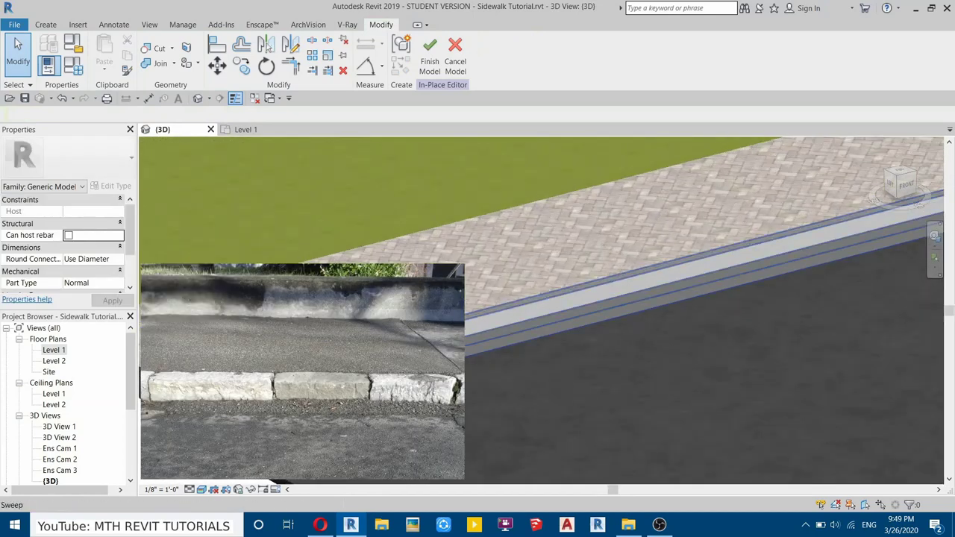
pyautogui.scroll(-2, 766, 363)
pyautogui.moveTo(765, 363); pyautogui.dragTo(431, 413, button='middle')
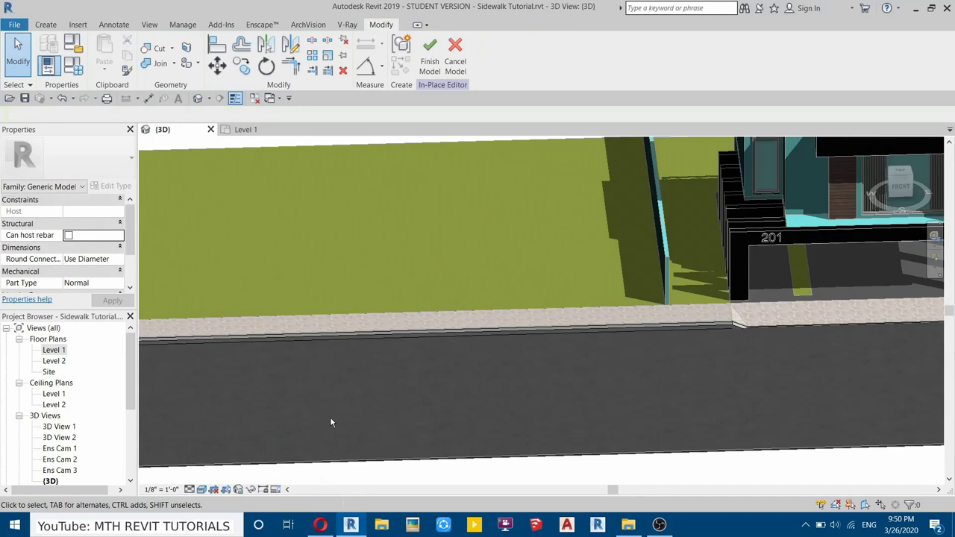
pyautogui.moveTo(168, 402); pyautogui.dragTo(483, 354, button='middle')
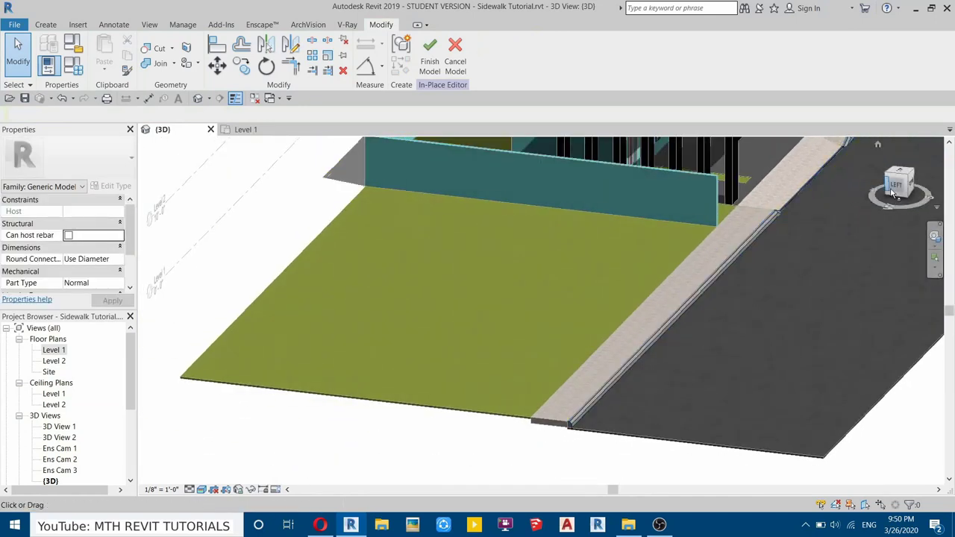
# Step: Start a void extrusion in the Left view and pick the kerb's end face as its work plane
pyautogui.click(906, 185)
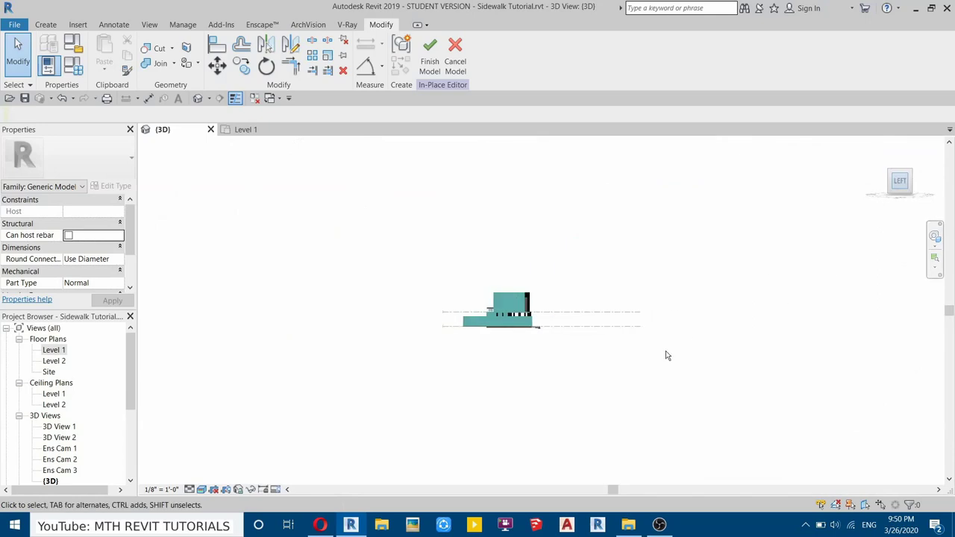
pyautogui.scroll(6, 556, 350)
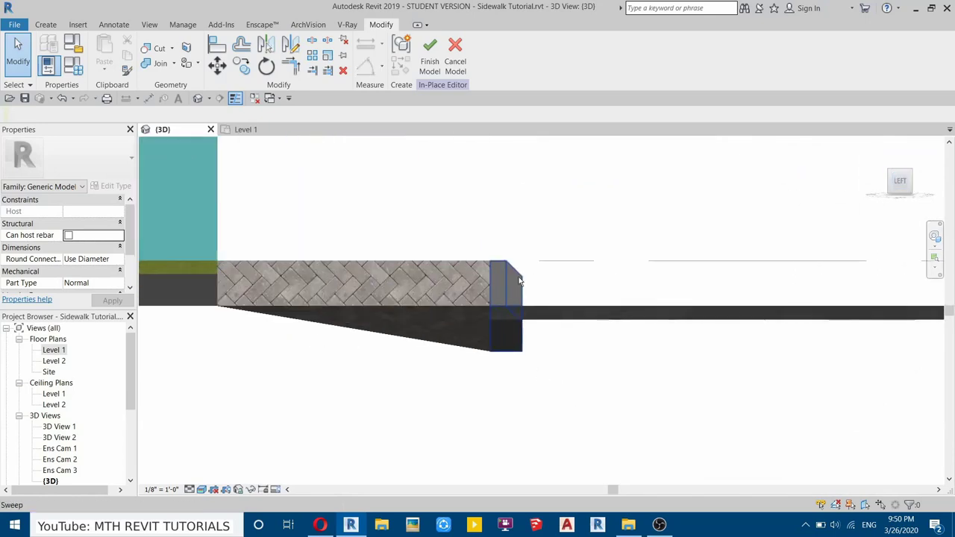
pyautogui.scroll(3, 503, 322)
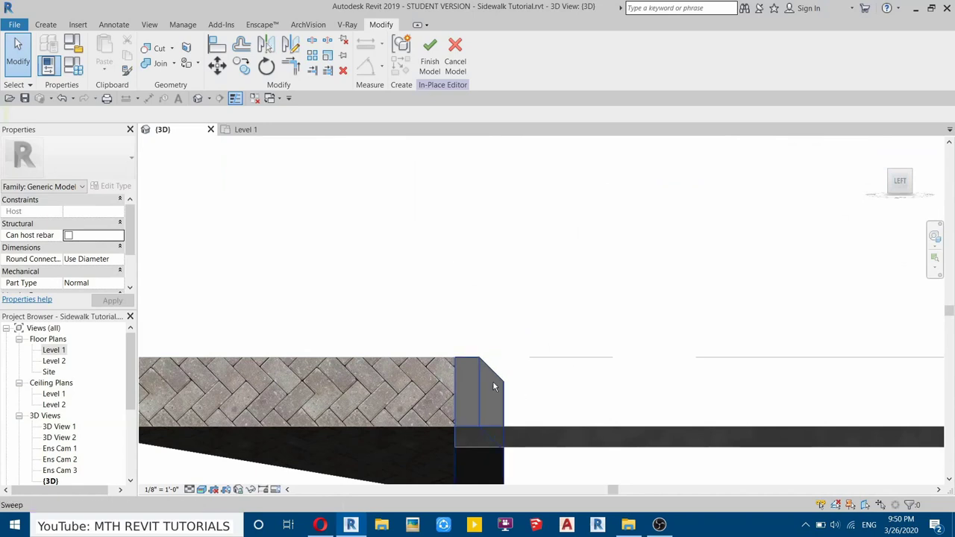
pyautogui.click(46, 27)
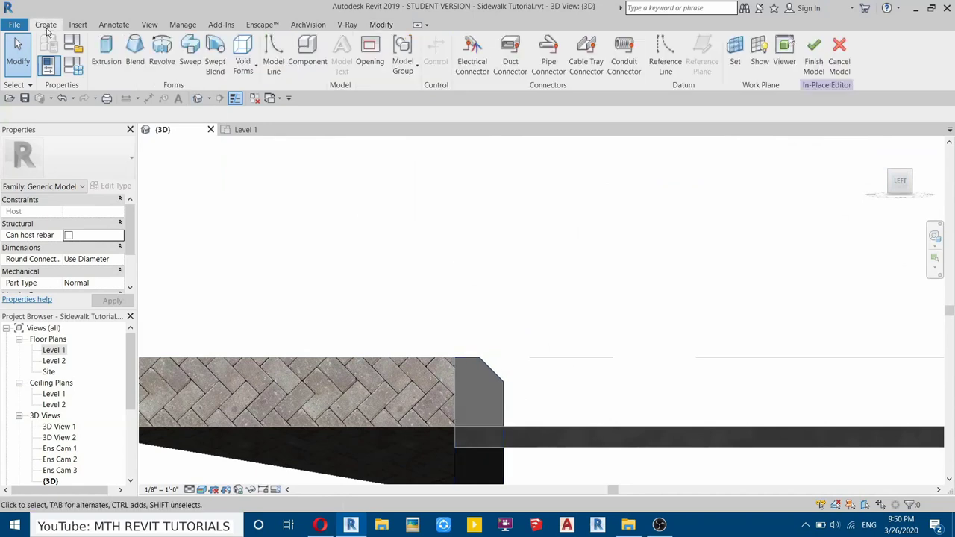
pyautogui.click(243, 63)
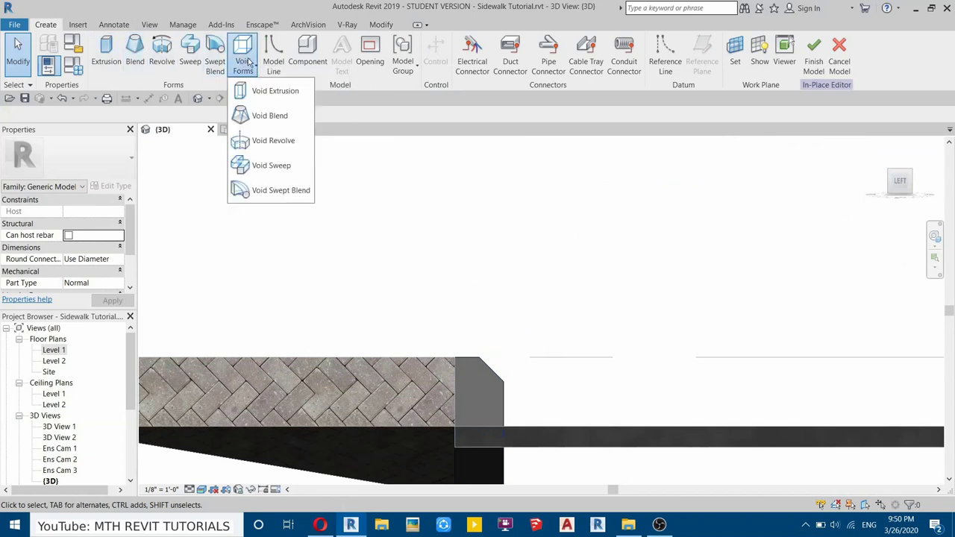
pyautogui.click(272, 92)
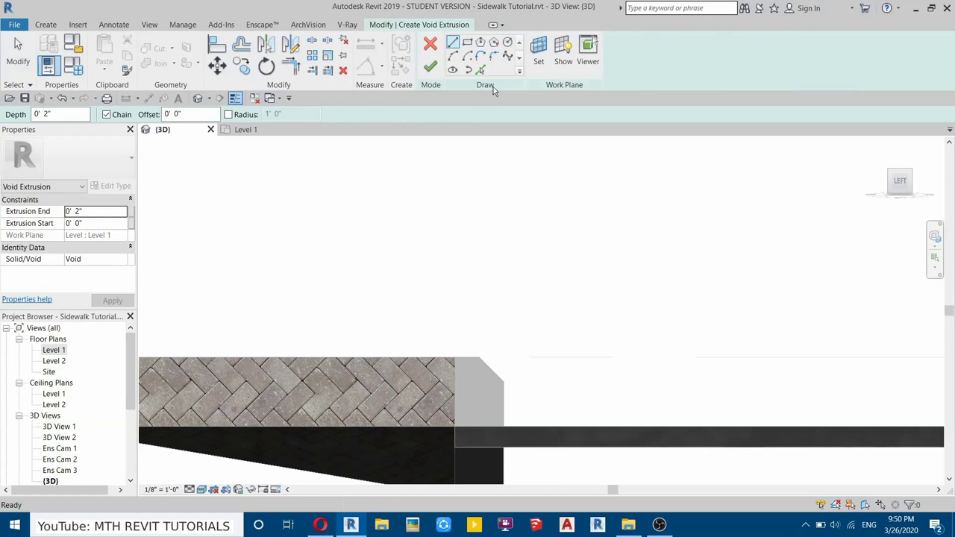
pyautogui.scroll(3, 527, 383)
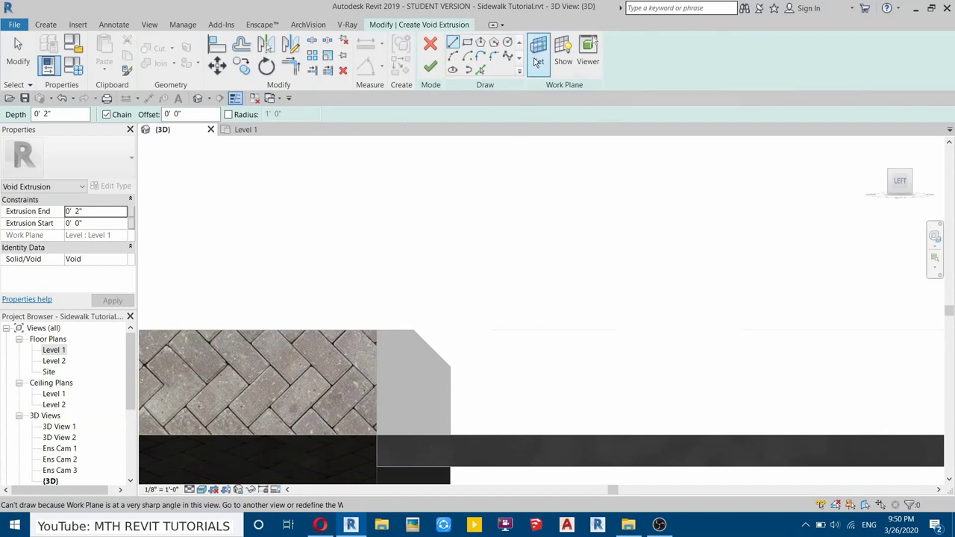
pyautogui.click(539, 52)
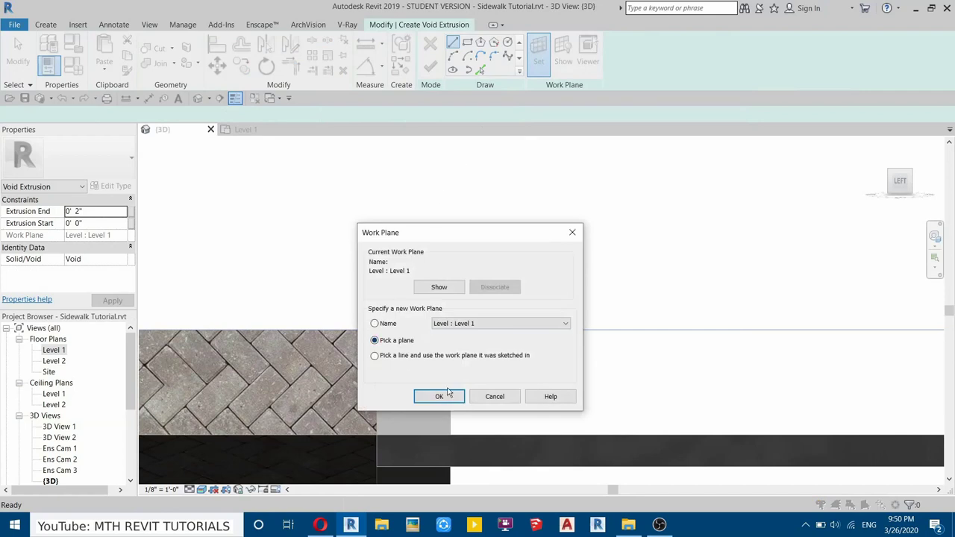
pyautogui.click(448, 400)
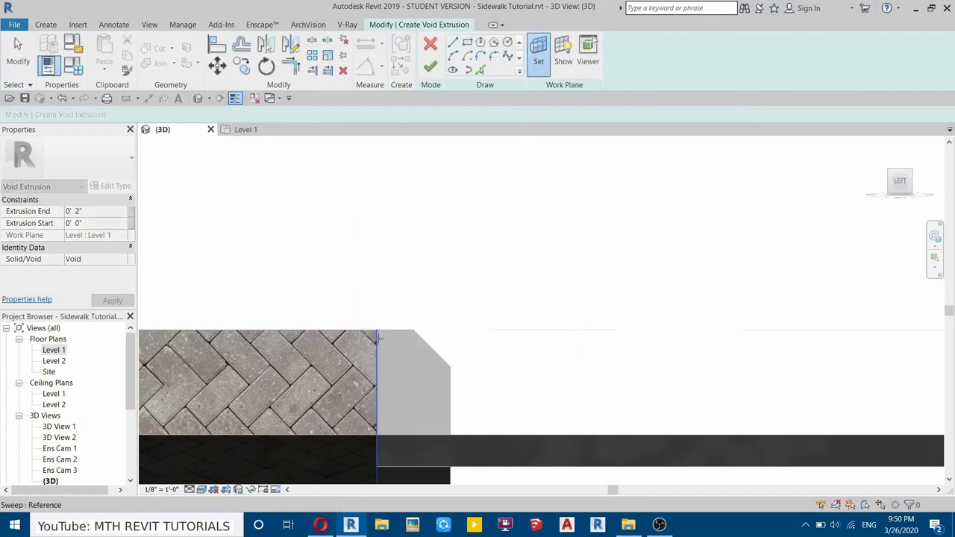
pyautogui.click(410, 348)
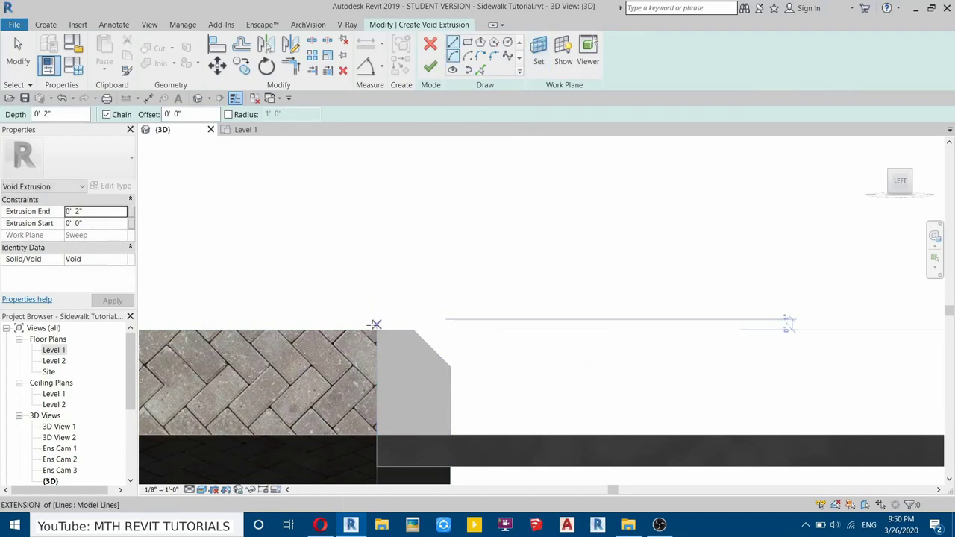
# Step: Trace the kerb's top edge, chamfer and outer vertical edge down to the road surface as the void's outer outline
pyautogui.click(376, 330)
pyautogui.click(416, 330)
pyautogui.click(450, 366)
pyautogui.click(450, 425)
pyautogui.scroll(4, 453, 426)
pyautogui.press('Escape')
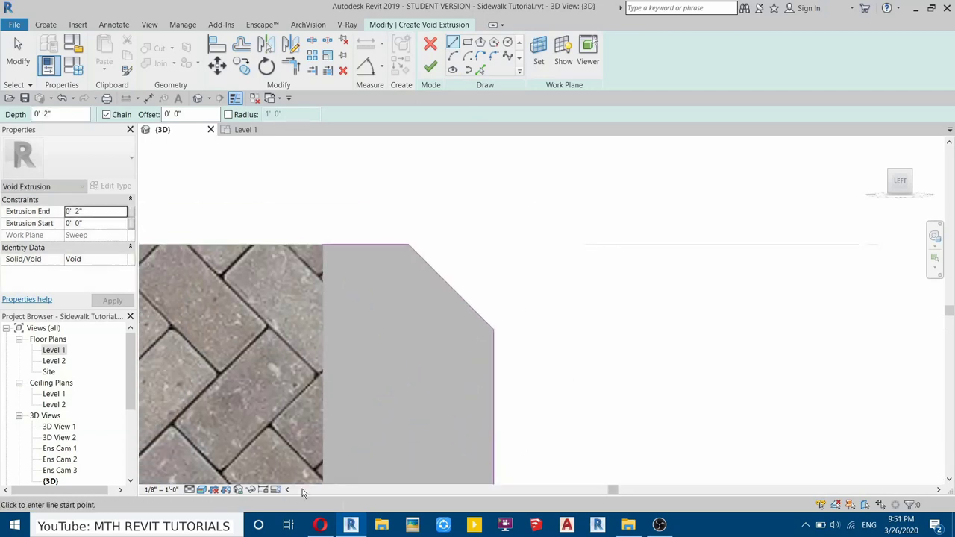
# Step: Switch to Hidden Line and add inward copies of the three outline lines by picking them with a 0' 0 1/2" offset
pyautogui.click(201, 490)
pyautogui.click(234, 426)
pyautogui.moveTo(396, 385); pyautogui.dragTo(456, 347, button='middle')
pyautogui.click(480, 69)
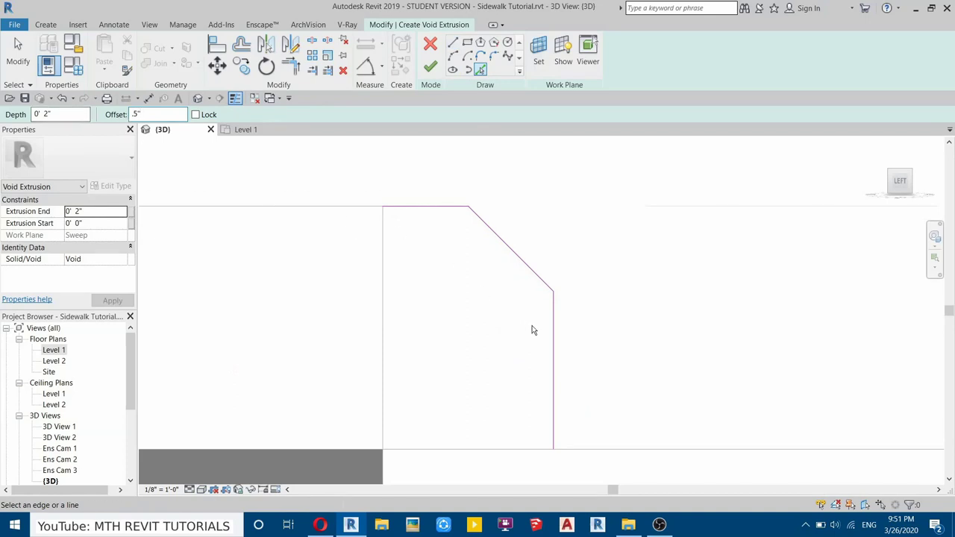
pyautogui.click(552, 340)
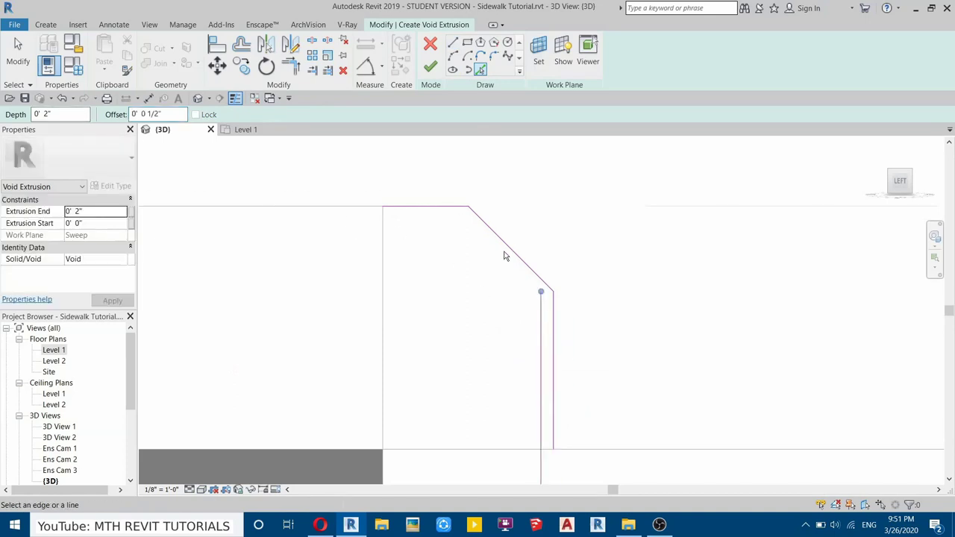
pyautogui.click(507, 251)
pyautogui.click(405, 210)
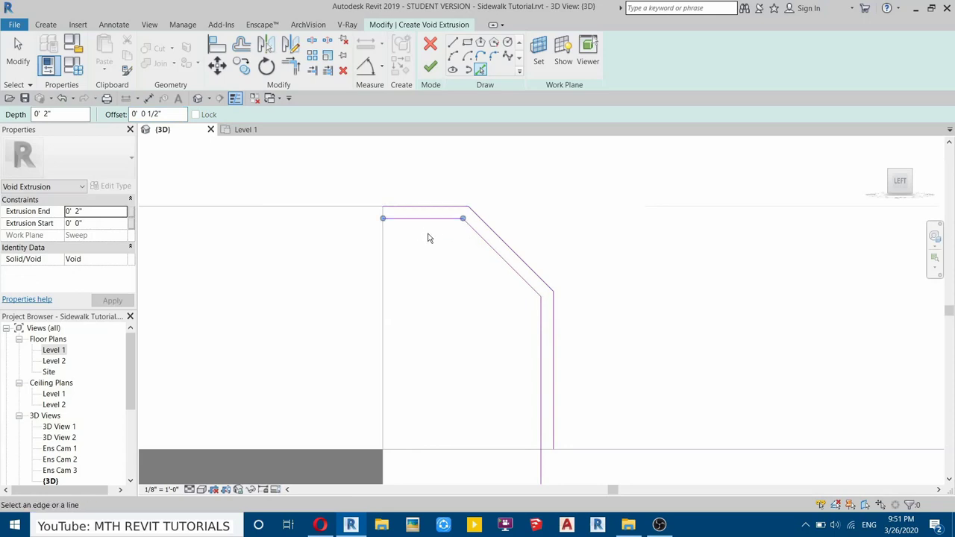
# Step: Close the upper end of the void outline with a short vertical line at the kerb's sidewalk-side edge
pyautogui.scroll(-3, 431, 241)
pyautogui.moveTo(435, 307); pyautogui.dragTo(445, 373, button='middle')
pyautogui.scroll(2, 407, 285)
pyautogui.click(454, 42)
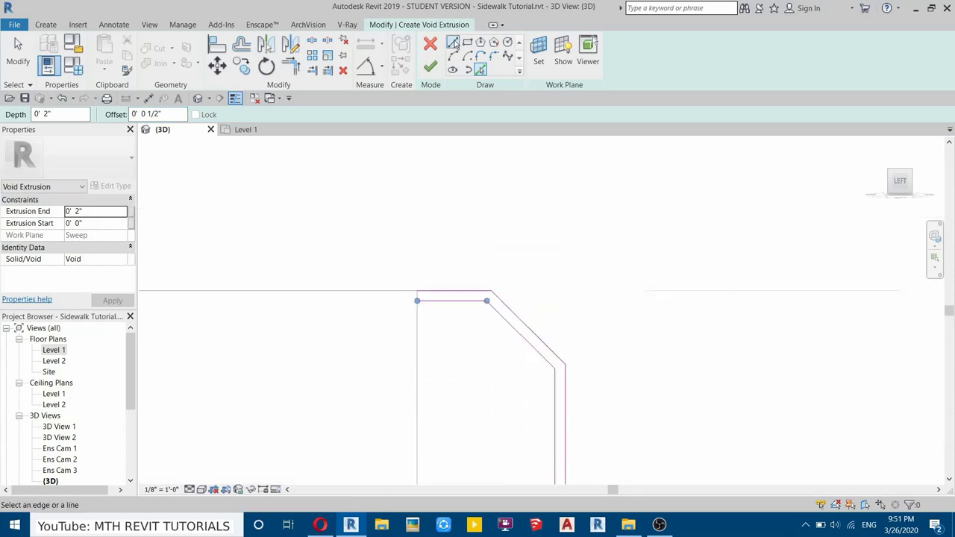
pyautogui.click(417, 300)
pyautogui.click(417, 290)
pyautogui.scroll(-2, 463, 318)
pyautogui.scroll(3, 422, 301)
pyautogui.press('Escape')
pyautogui.press('Escape')
pyautogui.scroll(2, 440, 299)
pyautogui.press('Escape')
pyautogui.moveTo(397, 273); pyautogui.dragTo(373, 273)
# Step: Close the lower end of the void outline with a short horizontal line along the road surface
pyautogui.click(453, 42)
pyautogui.scroll(-3, 562, 397)
pyautogui.moveTo(562, 397); pyautogui.dragTo(458, 195, button='middle')
pyautogui.scroll(-1, 458, 195)
pyautogui.scroll(3, 529, 381)
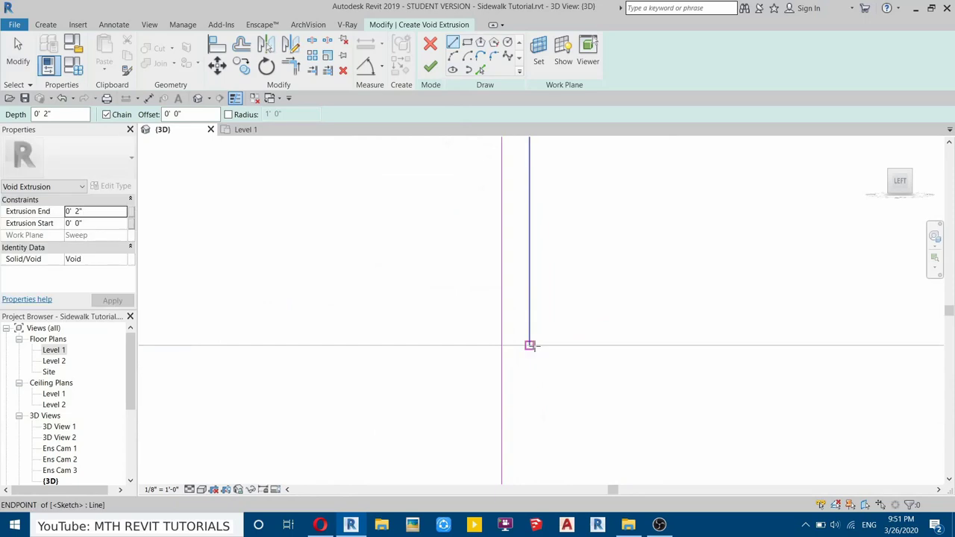
# Step: Trim the inner vertical line to the lower closing line at the road surface and finish the void extrusion sketch
pyautogui.press('t')
pyautogui.press('r')
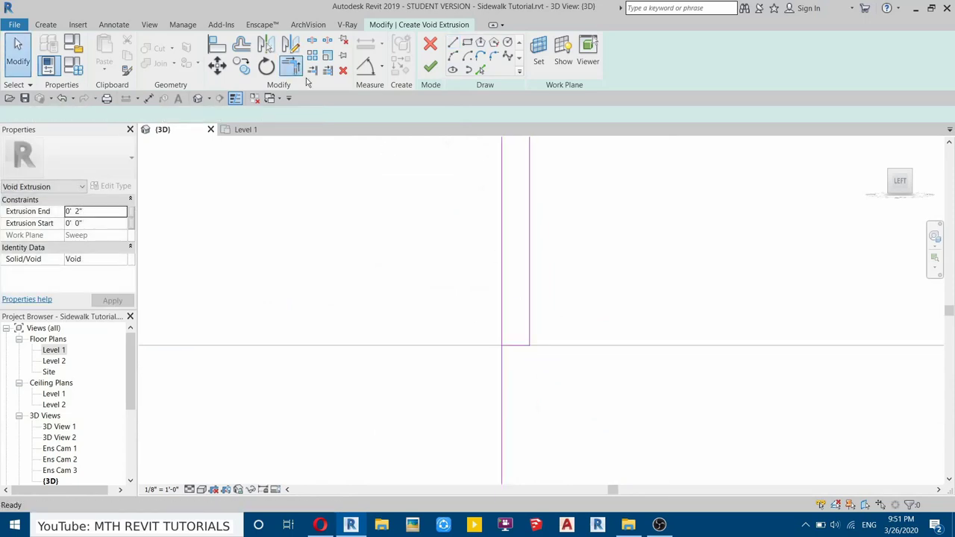
pyautogui.click(502, 339)
pyautogui.click(520, 347)
pyautogui.scroll(-5, 509, 354)
pyautogui.moveTo(451, 290); pyautogui.dragTo(448, 355, button='middle')
pyautogui.click(430, 67)
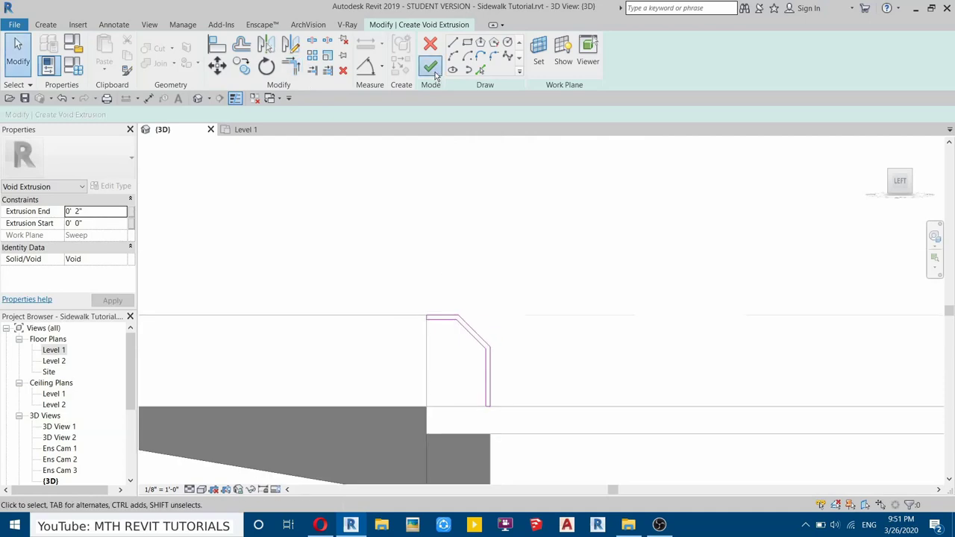
# Step: In the Site plan, adjust the void's two ends along the kerb to form a joint about 1" thick, roughly 2' 6" from the kerb's end
pyautogui.click(251, 131)
pyautogui.scroll(3, 260, 286)
pyautogui.moveTo(273, 346); pyautogui.dragTo(409, 353, button='middle')
pyautogui.scroll(3, 292, 333)
pyautogui.scroll(-2, 338, 245)
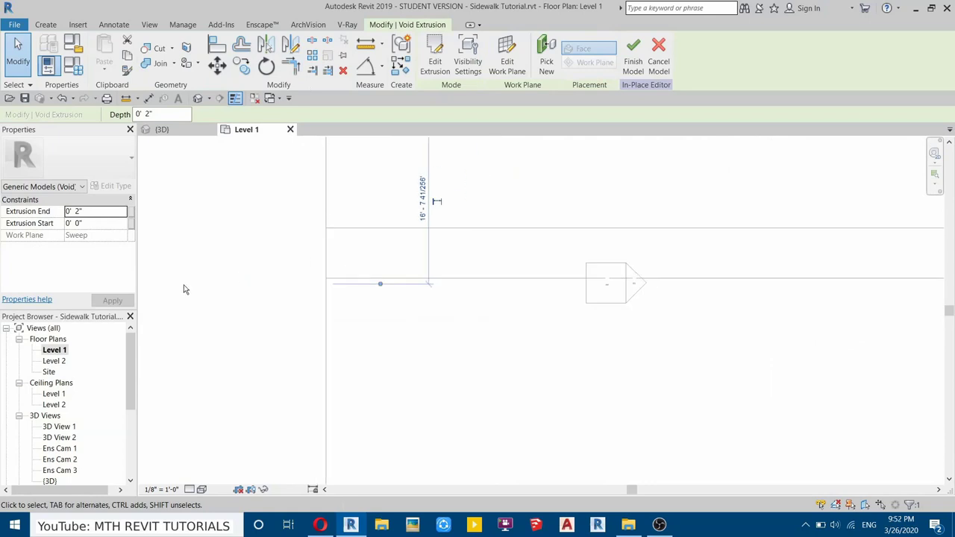
pyautogui.doubleClick(49, 372)
pyautogui.scroll(4, 328, 298)
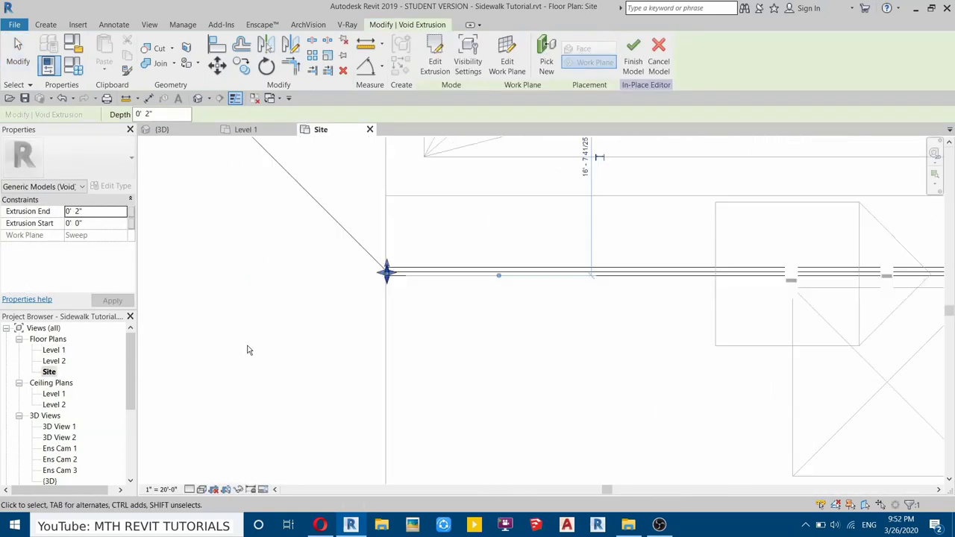
pyautogui.scroll(10, 249, 349)
pyautogui.scroll(-5, 228, 324)
pyautogui.moveTo(248, 343); pyautogui.dragTo(289, 366, button='middle')
pyautogui.scroll(4, 279, 347)
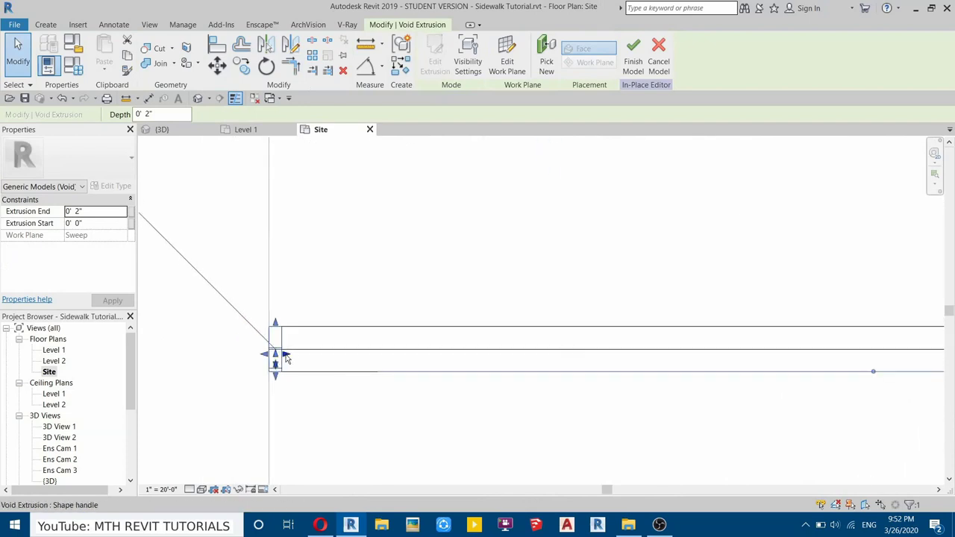
pyautogui.moveTo(288, 356); pyautogui.dragTo(461, 358)
pyautogui.scroll(2, 484, 339)
pyautogui.click(463, 248)
# Step: Set the 3D view's visual style to Realistic and inspect the joint cut near the kerb's end
pyautogui.click(161, 131)
pyautogui.keyDown('shift'); pyautogui.moveTo(331, 288); pyautogui.dragTo(321, 336, button='middle'); pyautogui.keyUp('shift')
pyautogui.moveTo(236, 383); pyautogui.dragTo(710, 217, button='middle')
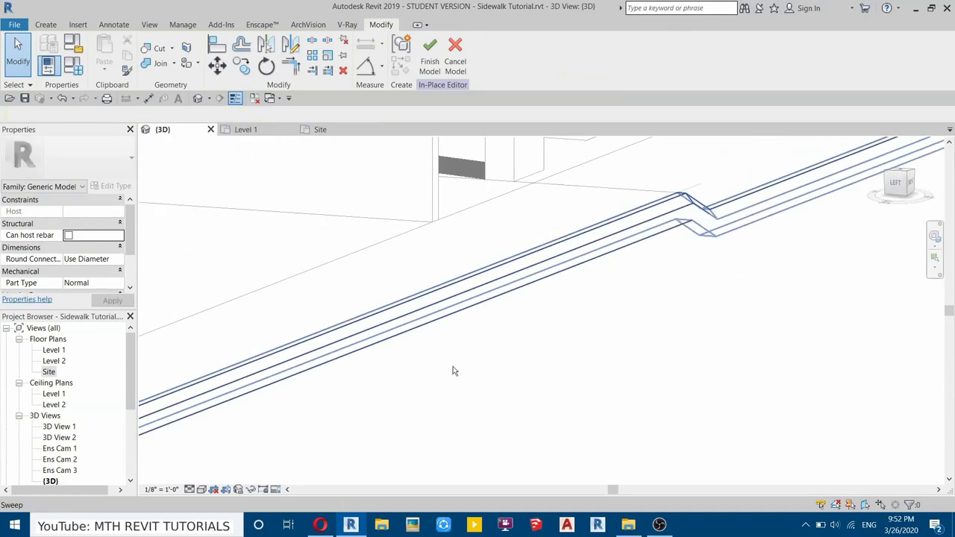
pyautogui.moveTo(407, 458); pyautogui.dragTo(756, 336, button='middle')
pyautogui.moveTo(412, 394); pyautogui.dragTo(656, 255, button='middle')
pyautogui.click(201, 489)
pyautogui.click(256, 463)
pyautogui.moveTo(392, 363); pyautogui.dragTo(709, 335, button='middle')
pyautogui.scroll(3, 455, 390)
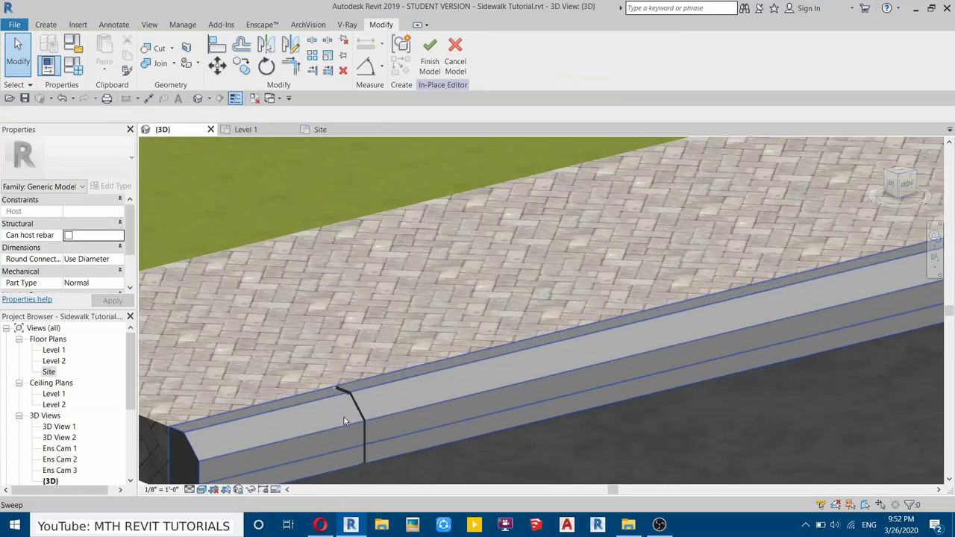
pyautogui.scroll(3, 345, 415)
pyautogui.scroll(2, 298, 349)
pyautogui.scroll(-3, 310, 239)
pyautogui.moveTo(435, 328); pyautogui.dragTo(396, 360, button='middle')
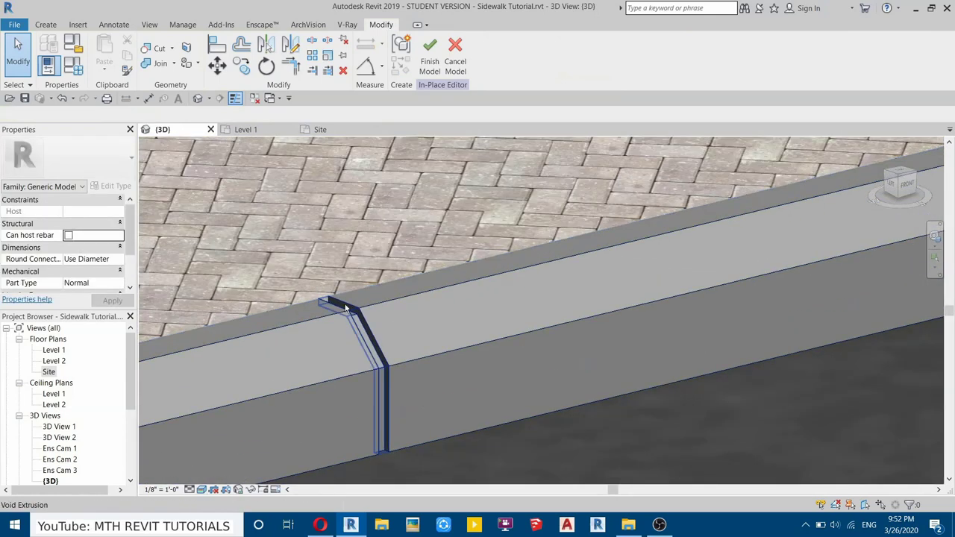
pyautogui.scroll(-2, 345, 308)
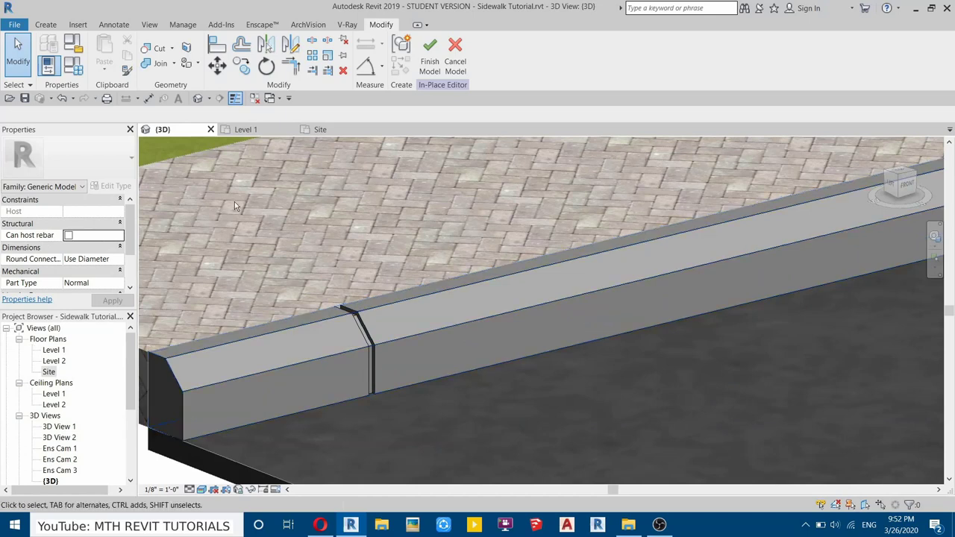
# Step: Select the joint void in the Site plan and dissociate it from its Sweep work plane
pyautogui.click(319, 130)
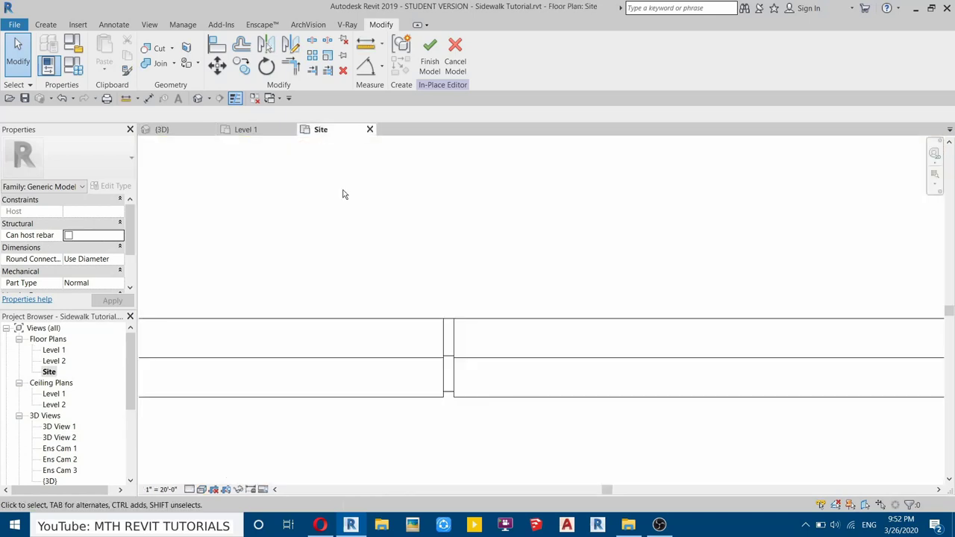
pyautogui.click(455, 358)
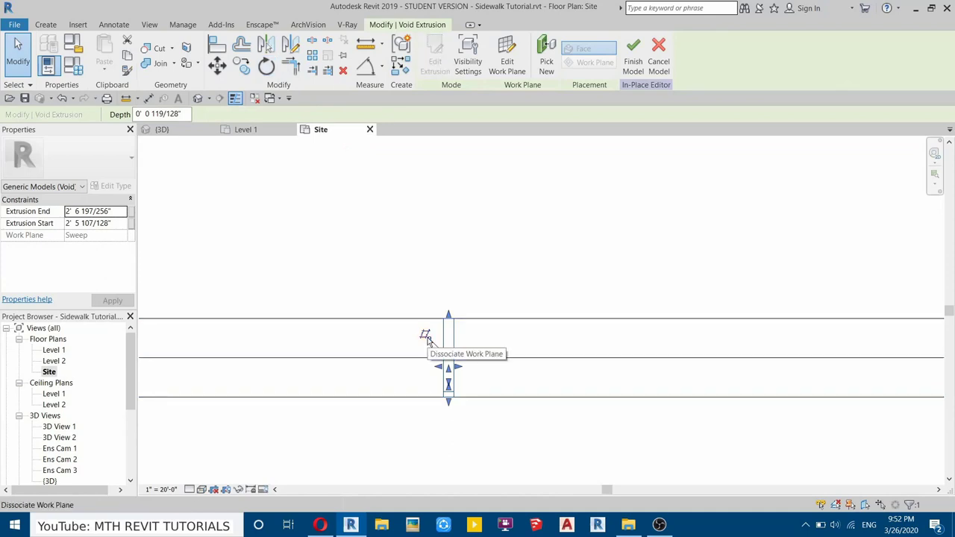
pyautogui.click(510, 65)
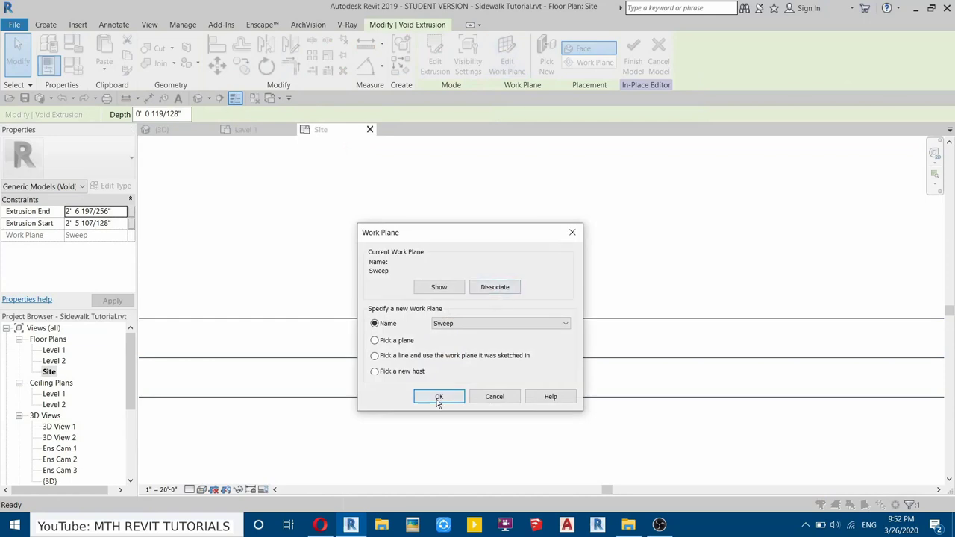
pyautogui.click(439, 286)
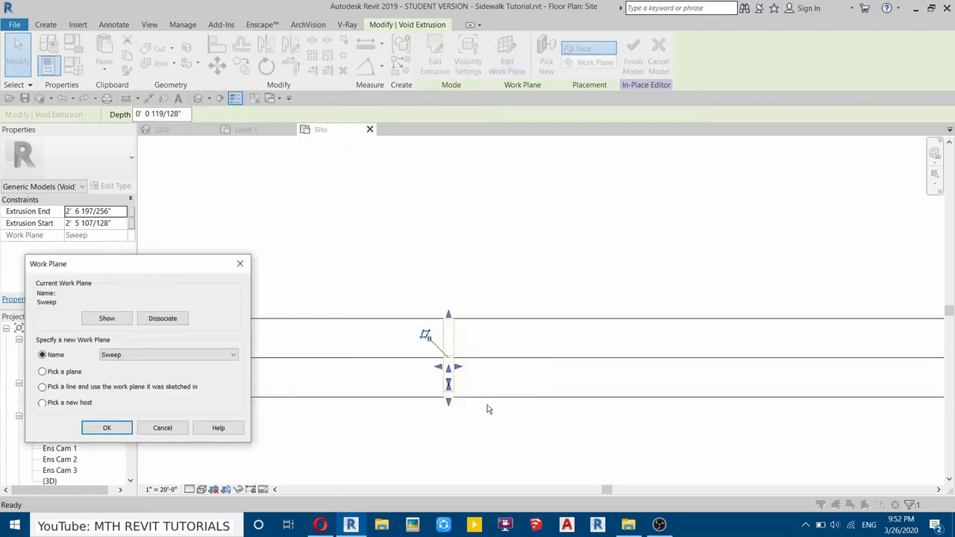
pyautogui.moveTo(135, 262); pyautogui.dragTo(297, 180)
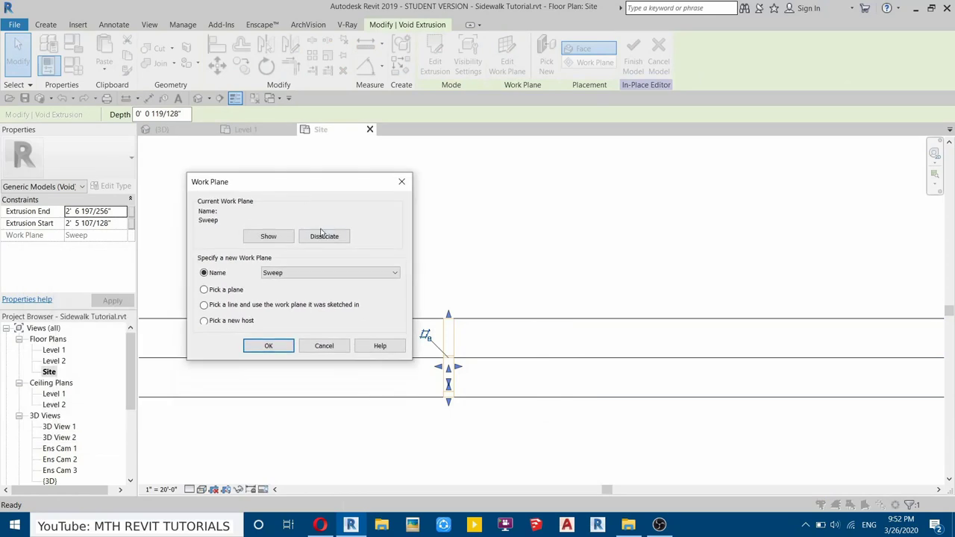
pyautogui.click(325, 237)
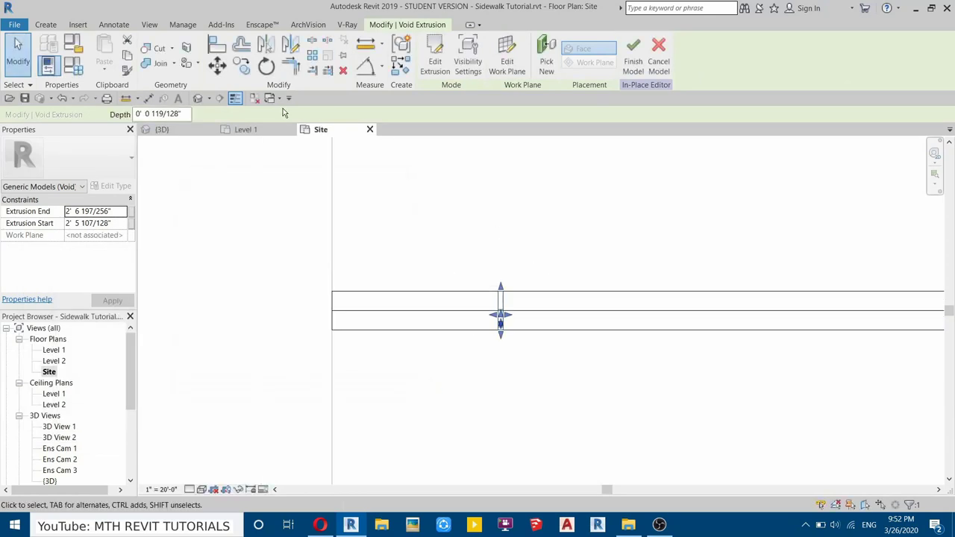
# Step: Array the joint void along the kerb as 10 grouped items, using the distance from the kerb's end corner to the joint's far corner as spacing
pyautogui.click(312, 59)
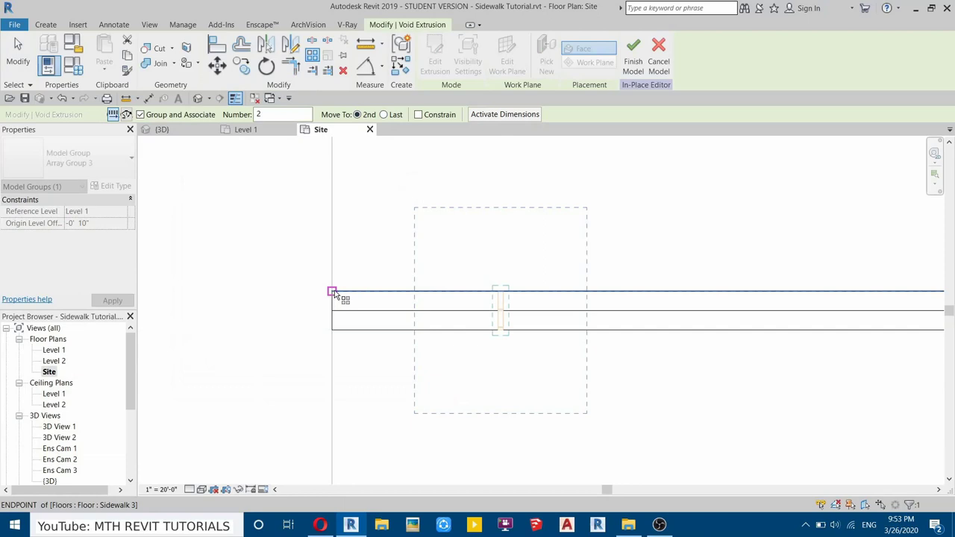
pyautogui.click(332, 291)
pyautogui.scroll(4, 486, 286)
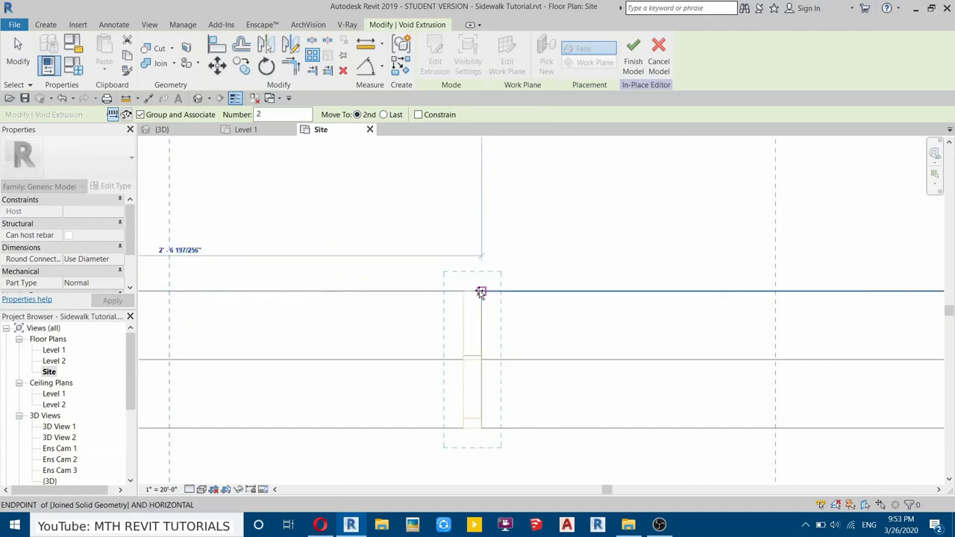
pyautogui.click(481, 292)
pyautogui.scroll(-4, 396, 304)
pyautogui.scroll(-5, 402, 262)
pyautogui.moveTo(499, 293); pyautogui.dragTo(467, 304, button='middle')
pyautogui.scroll(2, 393, 293)
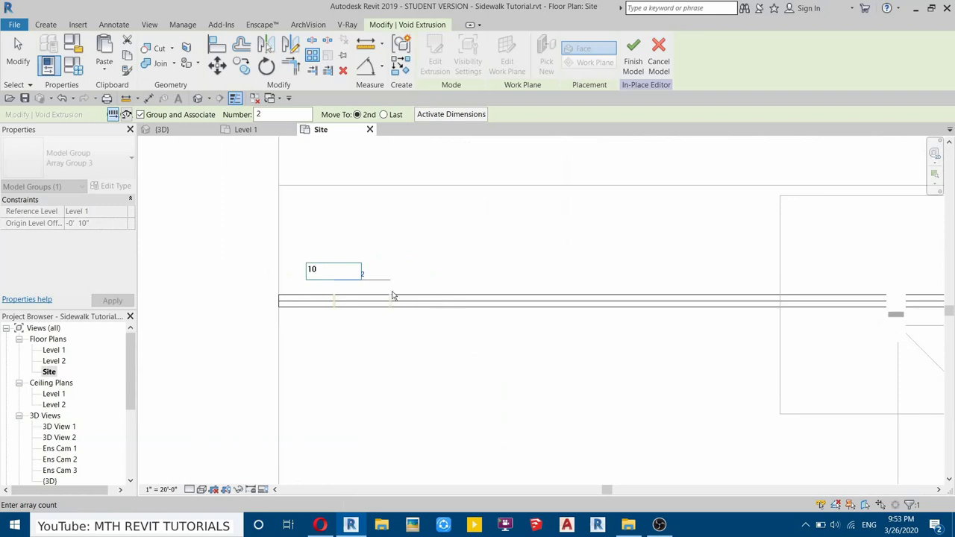
pyautogui.press('Return')
# Step: Set the joint array's count to 25
pyautogui.moveTo(789, 205); pyautogui.dragTo(354, 241, button='middle')
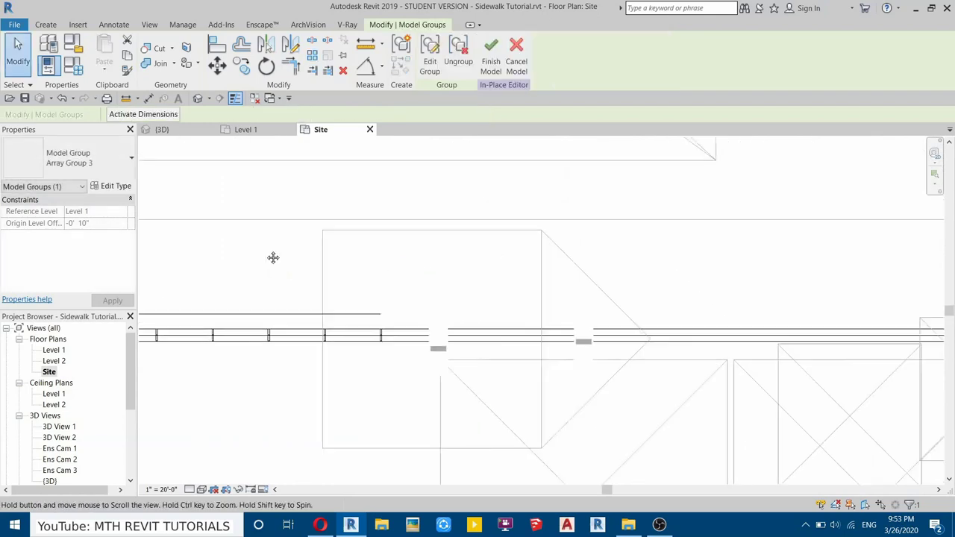
pyautogui.scroll(-5, 407, 290)
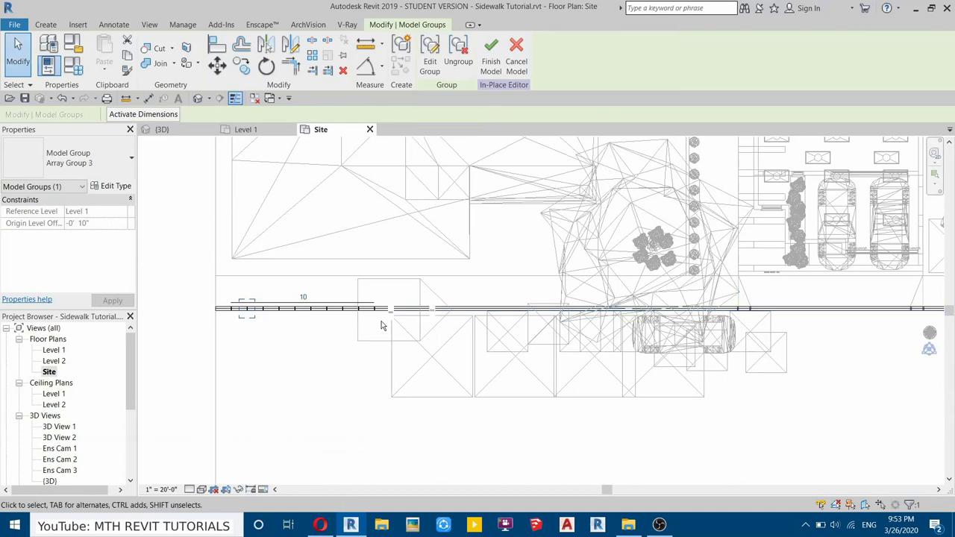
pyautogui.scroll(6, 387, 323)
pyautogui.scroll(2, 456, 301)
pyautogui.click(455, 307)
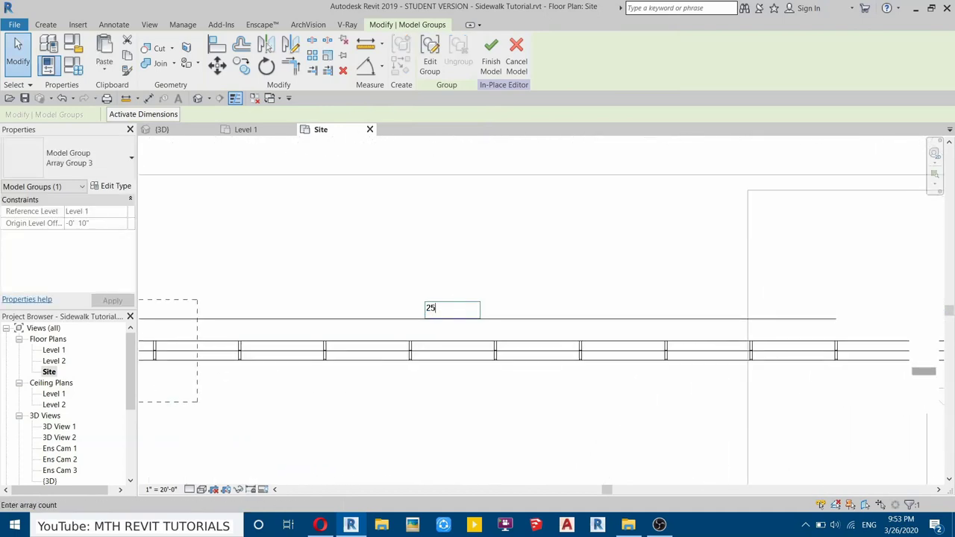
# Step: Set the joint array's count to 35 and check where its last joints fall at the driveway ramp
pyautogui.scroll(-4, 512, 333)
pyautogui.moveTo(631, 350); pyautogui.dragTo(366, 350, button='middle')
pyautogui.moveTo(801, 337); pyautogui.dragTo(505, 349, button='middle')
pyautogui.scroll(3, 282, 366)
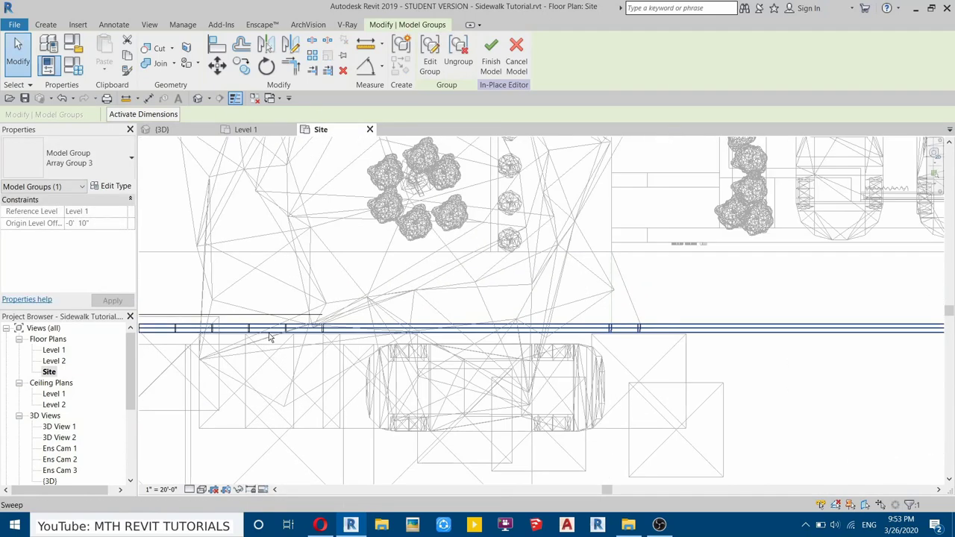
pyautogui.moveTo(360, 337); pyautogui.dragTo(852, 323, button='middle')
pyautogui.scroll(-2, 851, 323)
pyautogui.scroll(2, 529, 329)
pyautogui.click(494, 289)
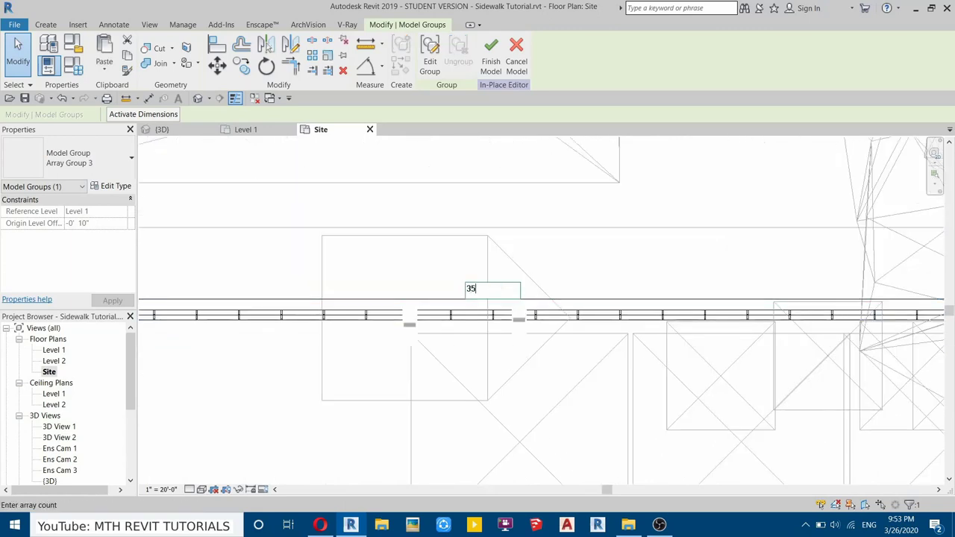
pyautogui.moveTo(724, 301); pyautogui.dragTo(149, 254, button='middle')
pyautogui.moveTo(477, 256); pyautogui.dragTo(149, 326, button='middle')
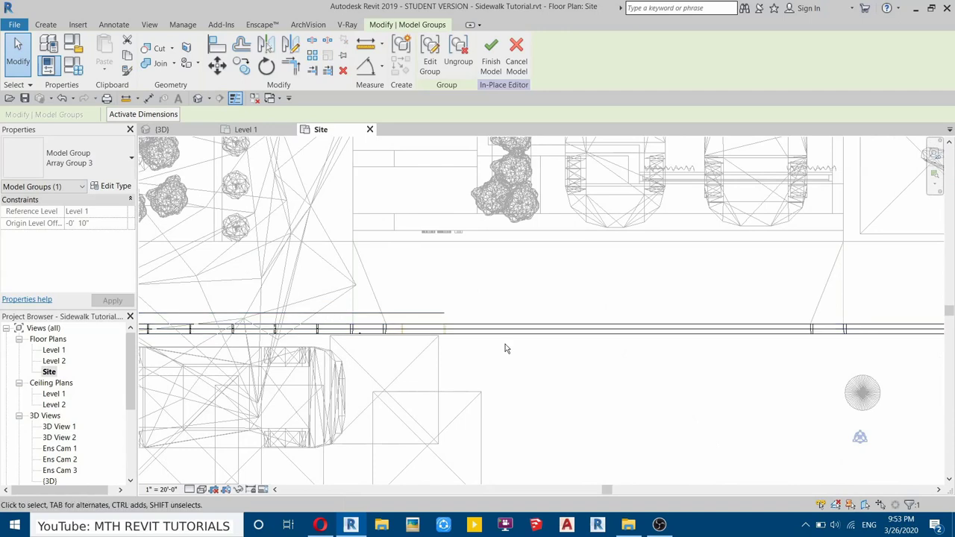
pyautogui.scroll(3, 267, 308)
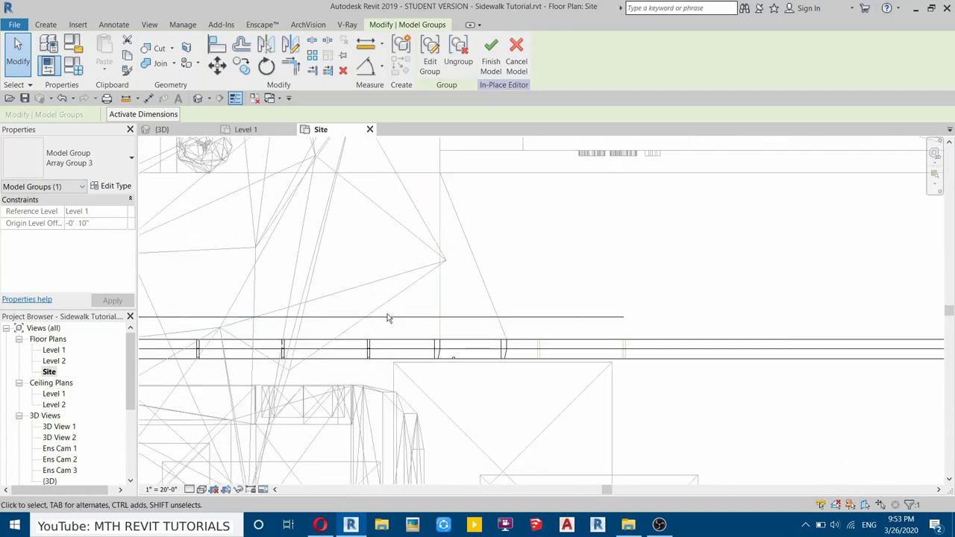
# Step: In the 3D view, select the last three array joints at the driveway ramp, ungroup them and delete them
pyautogui.click(162, 130)
pyautogui.scroll(-5, 444, 367)
pyautogui.keyDown('shift'); pyautogui.moveTo(506, 384); pyautogui.dragTo(349, 444, button='middle'); pyautogui.keyUp('shift')
pyautogui.scroll(-2, 481, 426)
pyautogui.scroll(5, 665, 355)
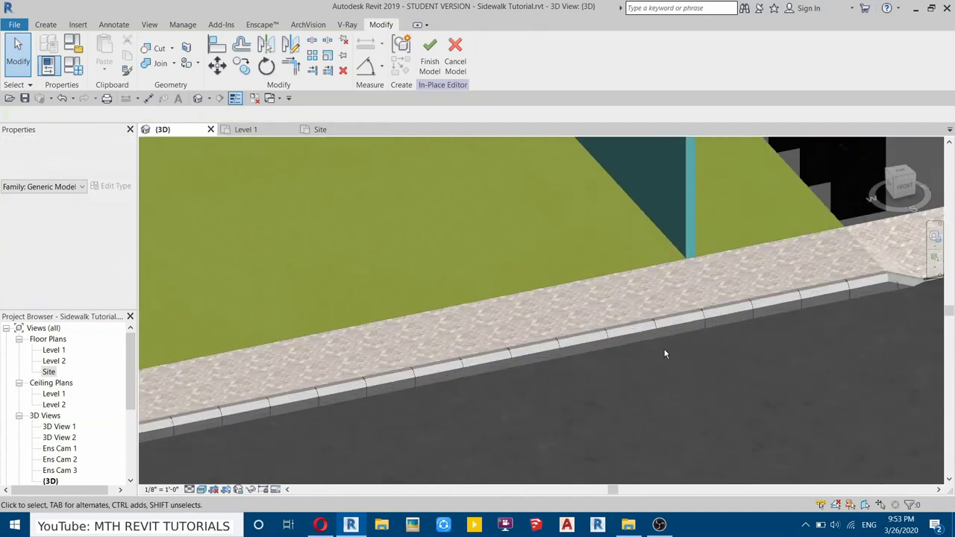
pyautogui.moveTo(561, 327); pyautogui.dragTo(359, 328, button='middle')
pyautogui.moveTo(685, 341); pyautogui.dragTo(402, 395, button='middle')
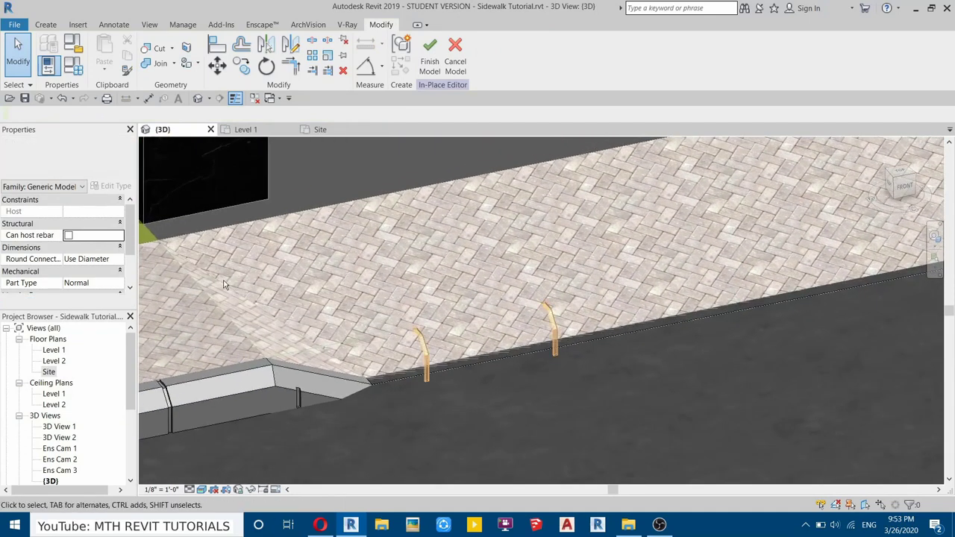
pyautogui.moveTo(522, 314); pyautogui.dragTo(663, 270, button='middle')
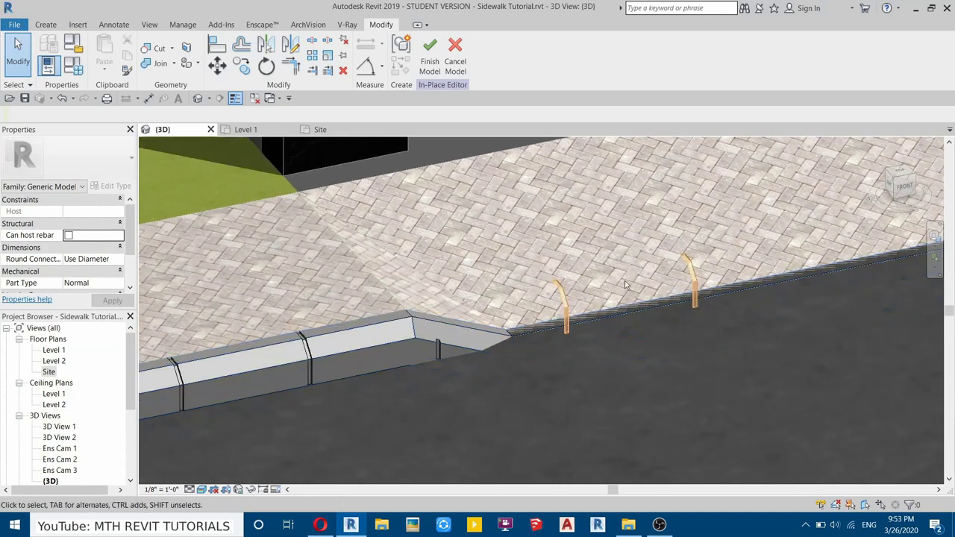
pyautogui.click(691, 290)
pyautogui.keyDown('ctrl'); pyautogui.click(570, 308); pyautogui.keyUp('ctrl')
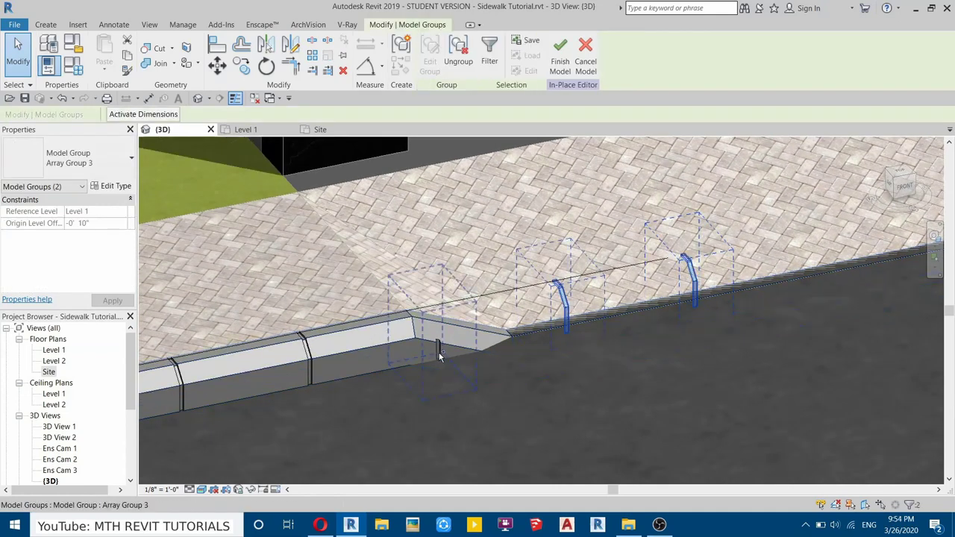
pyautogui.keyDown('ctrl'); pyautogui.click(432, 332); pyautogui.keyUp('ctrl')
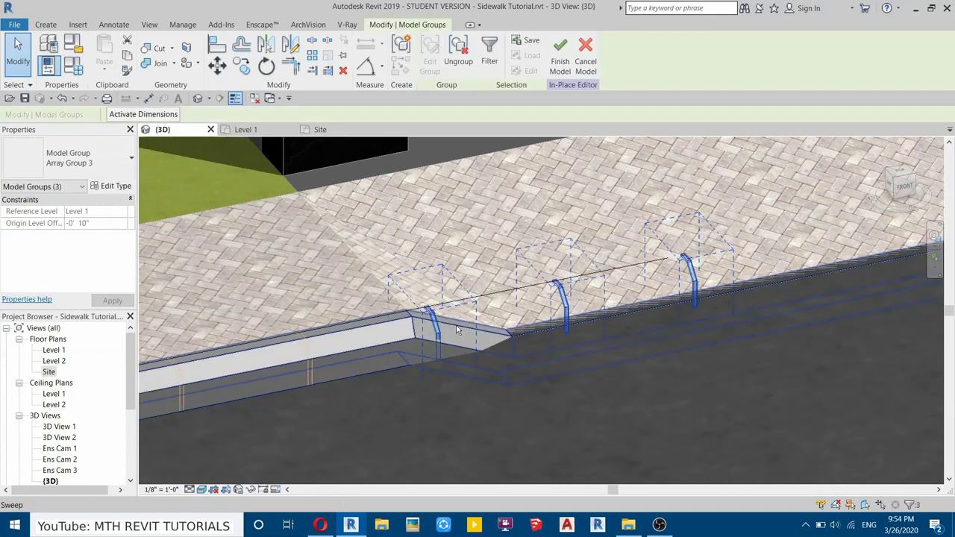
pyautogui.click(464, 62)
pyautogui.click(344, 71)
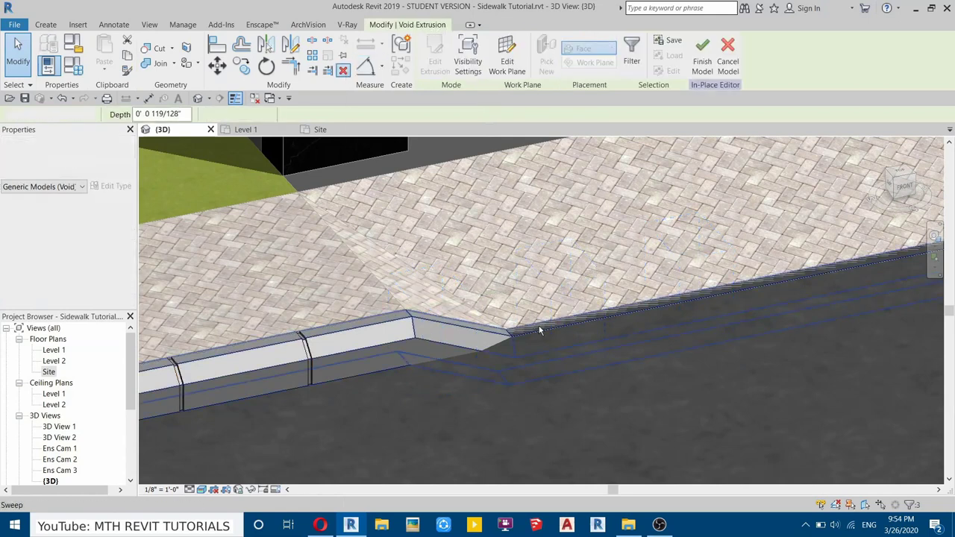
# Step: In the Site plan, select all visible instances of the kerb joint group and mirror a copy about a vertical axis through the driveway's middle
pyautogui.keyDown('shift'); pyautogui.moveTo(541, 333); pyautogui.dragTo(334, 391, button='middle'); pyautogui.keyUp('shift')
pyautogui.scroll(-5, 335, 391)
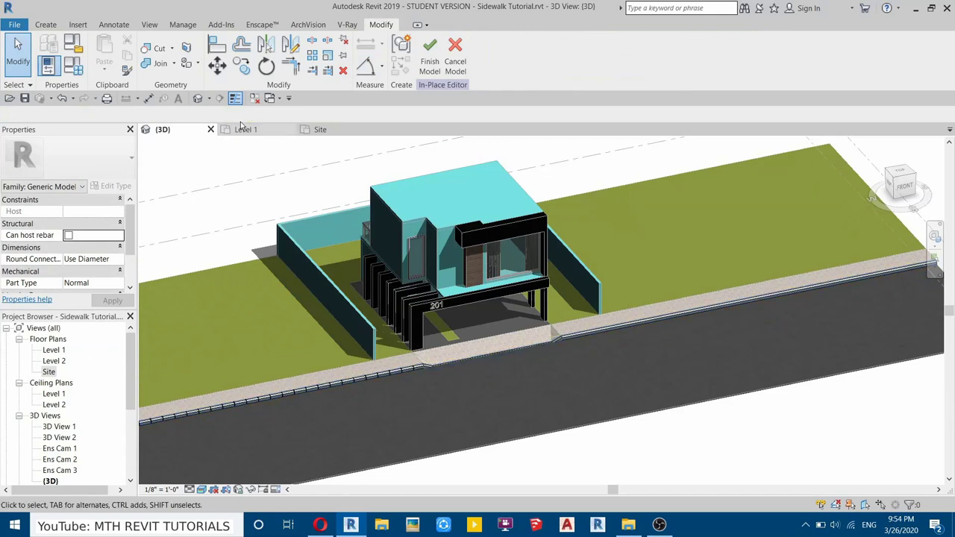
pyautogui.click(328, 131)
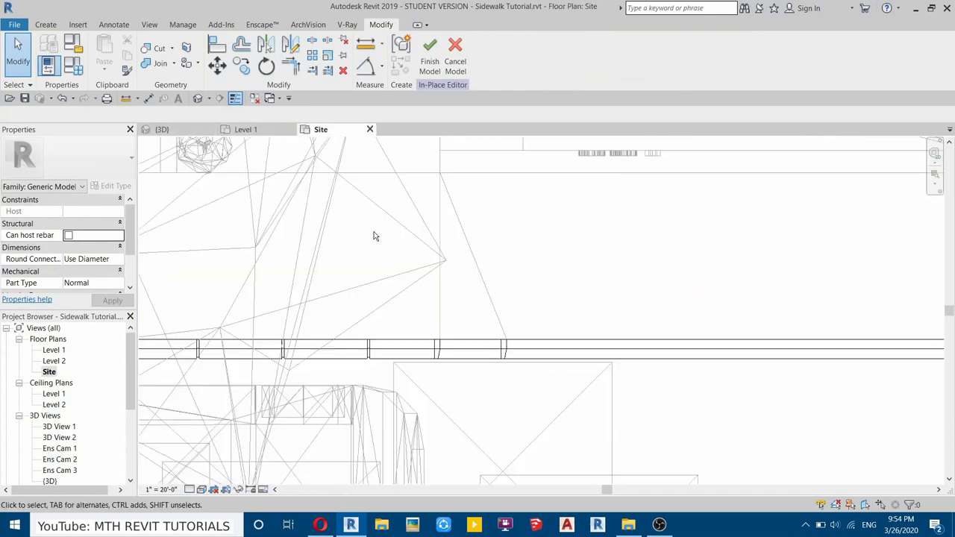
pyautogui.click(381, 345)
pyautogui.rightClick(382, 343)
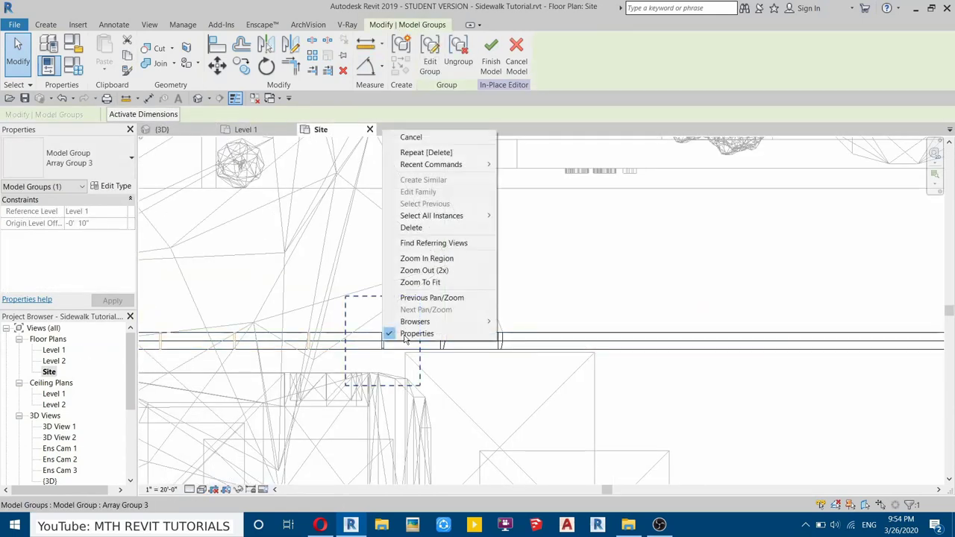
pyautogui.moveTo(459, 216)
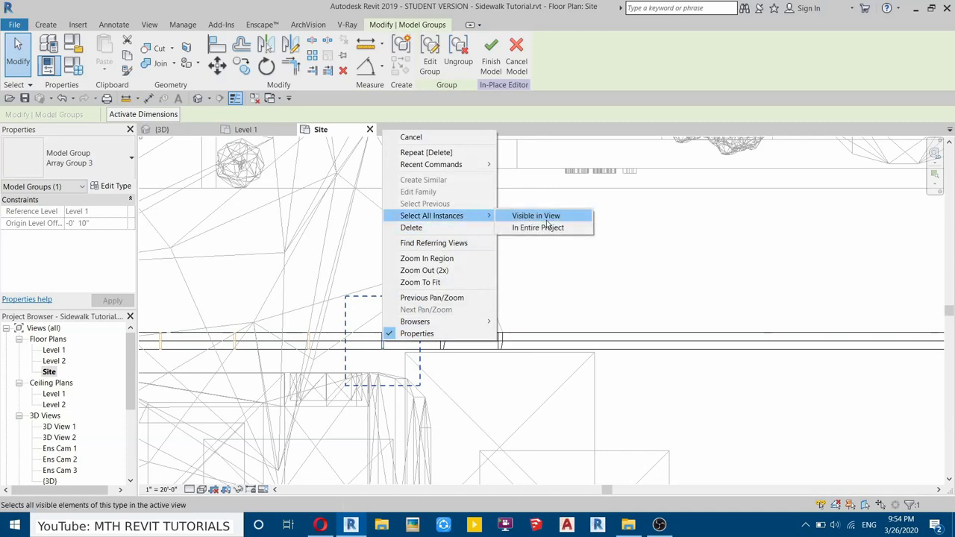
pyautogui.click(553, 221)
pyautogui.scroll(-3, 514, 311)
pyautogui.moveTo(574, 312); pyautogui.dragTo(405, 336, button='middle')
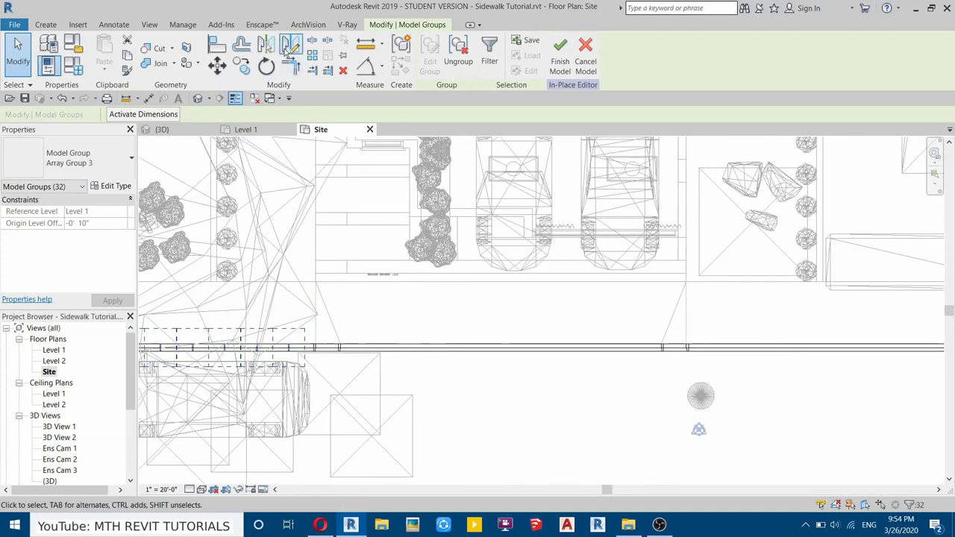
pyautogui.click(290, 46)
pyautogui.moveTo(540, 282); pyautogui.dragTo(446, 296, button='middle')
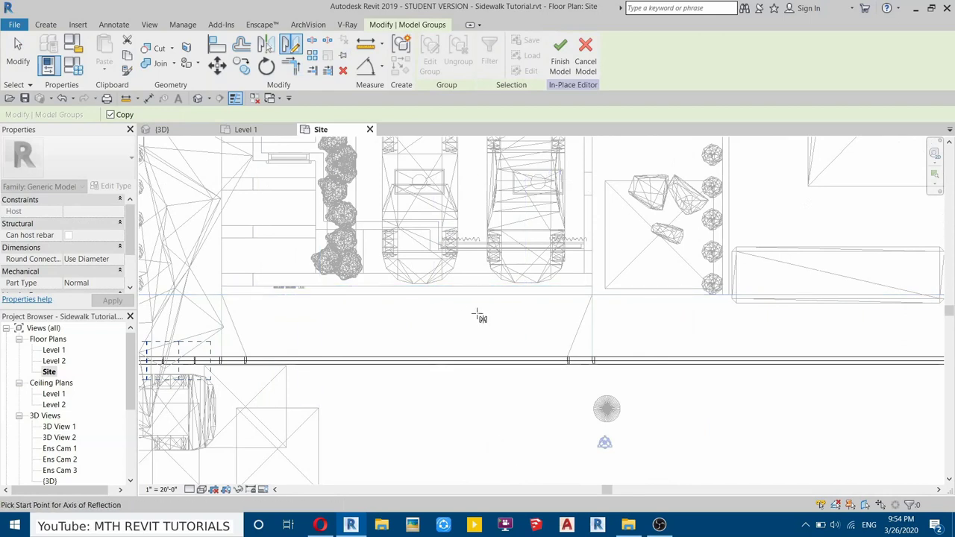
pyautogui.click(407, 296)
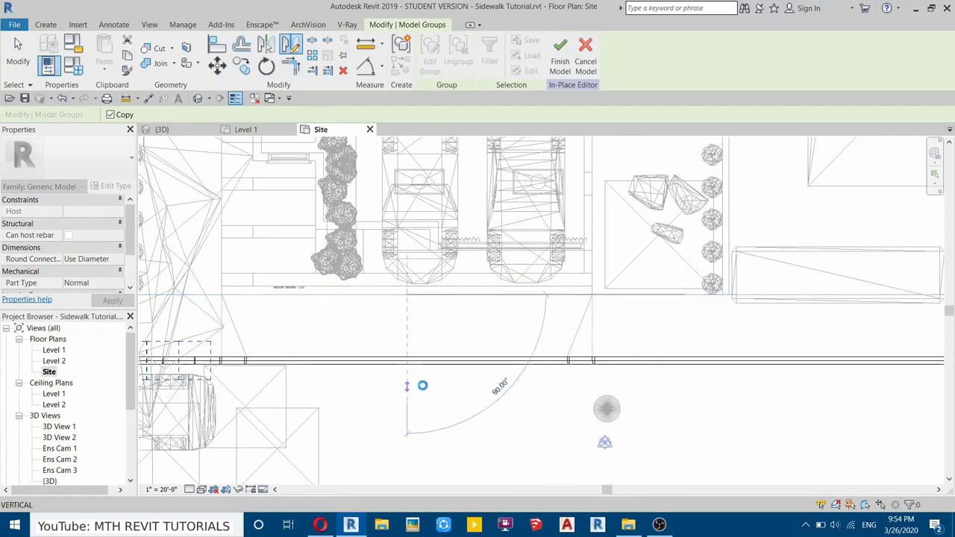
pyautogui.click(423, 386)
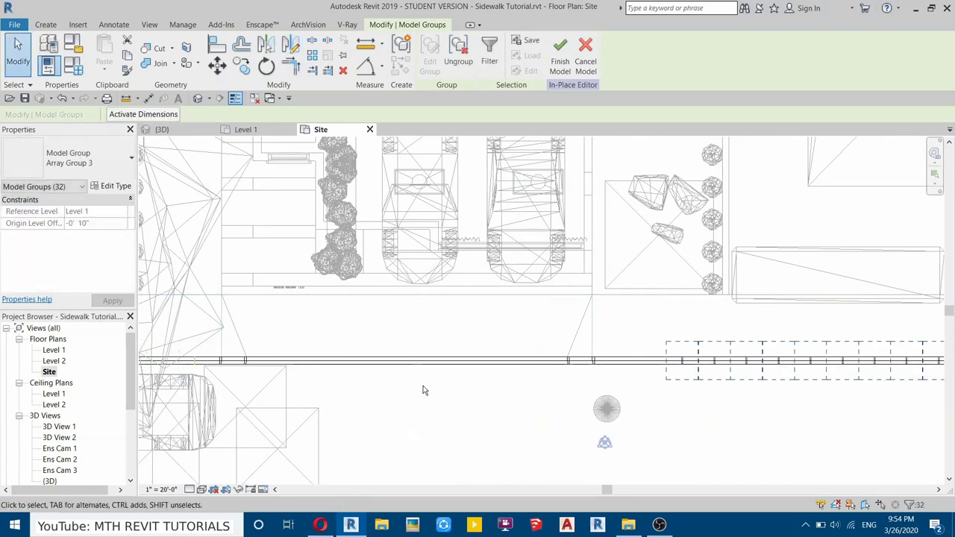
# Step: Move the mirrored joint groups about 4' 11" along the kerb towards the driveway ramp, so the first joint sits close to the ramp corner
pyautogui.scroll(-3, 612, 379)
pyautogui.scroll(2, 211, 365)
pyautogui.moveTo(214, 365); pyautogui.dragTo(561, 338, button='middle')
pyautogui.scroll(2, 766, 330)
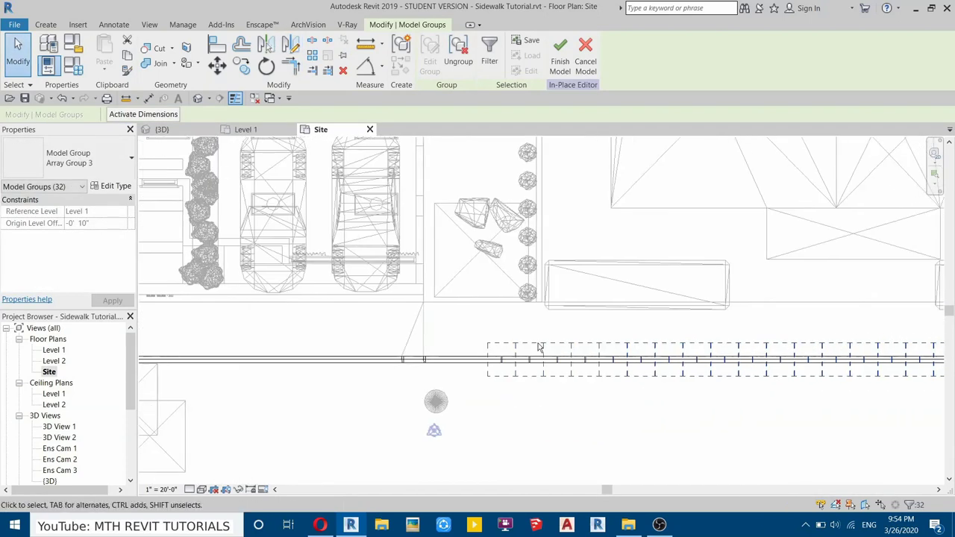
pyautogui.click(216, 66)
pyautogui.scroll(2, 457, 373)
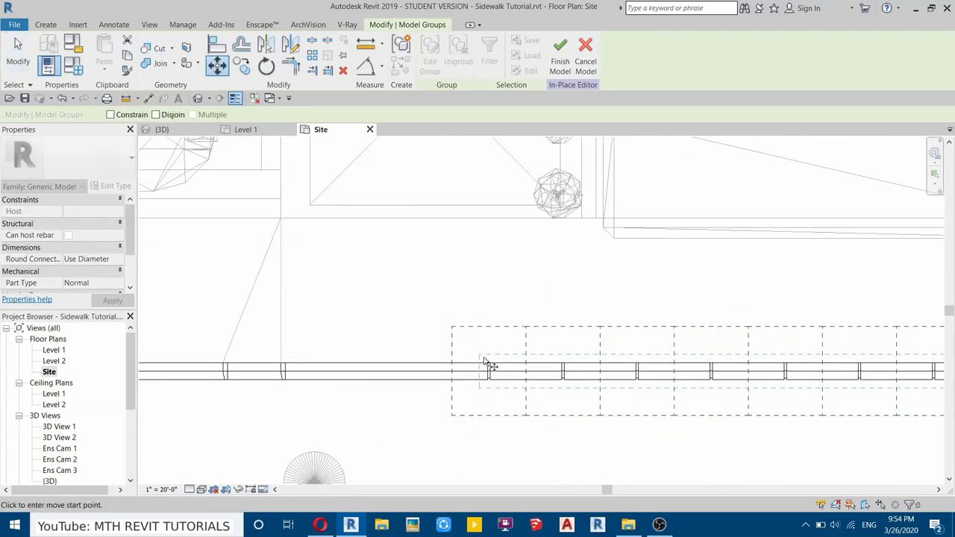
pyautogui.click(486, 366)
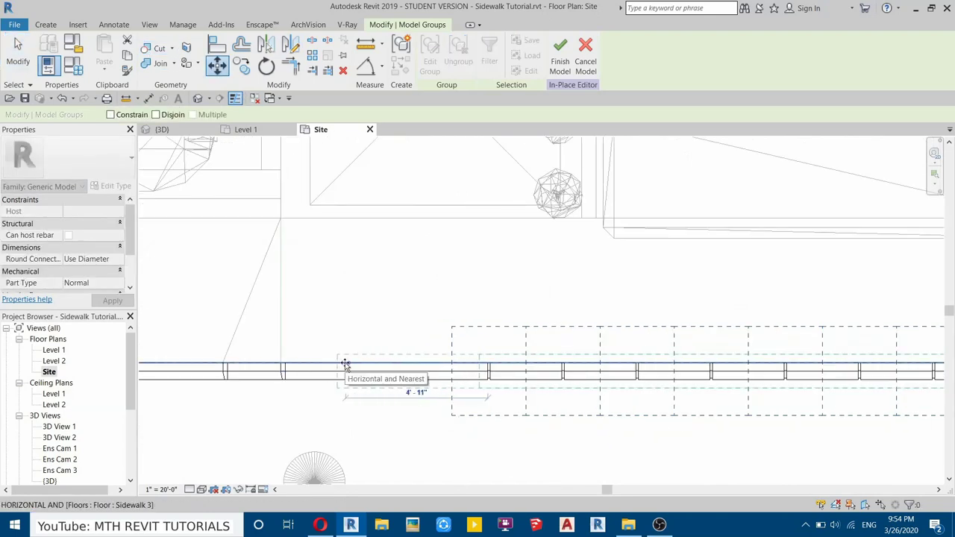
pyautogui.click(338, 315)
pyautogui.scroll(-4, 336, 320)
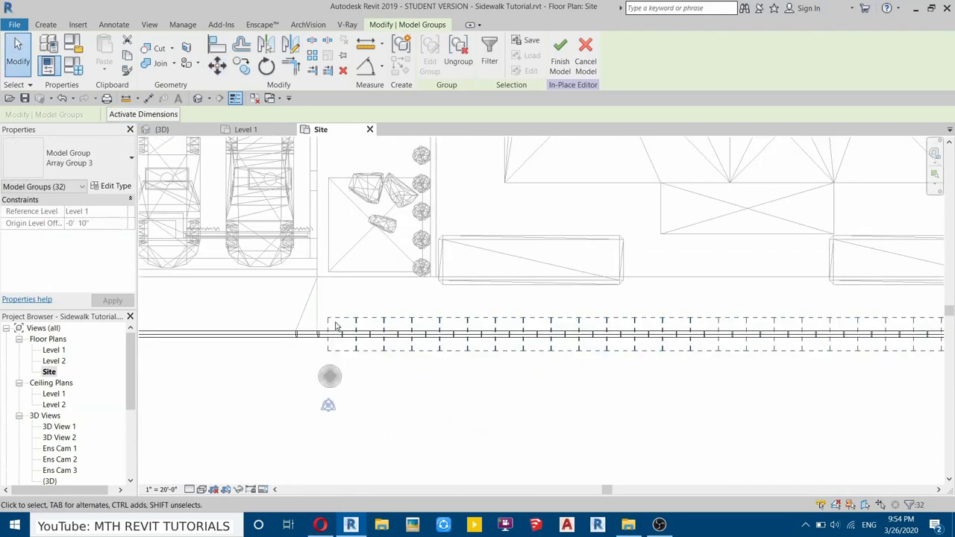
pyautogui.moveTo(380, 375); pyautogui.dragTo(720, 379, button='middle')
pyautogui.scroll(3, 408, 366)
pyautogui.press('Escape')
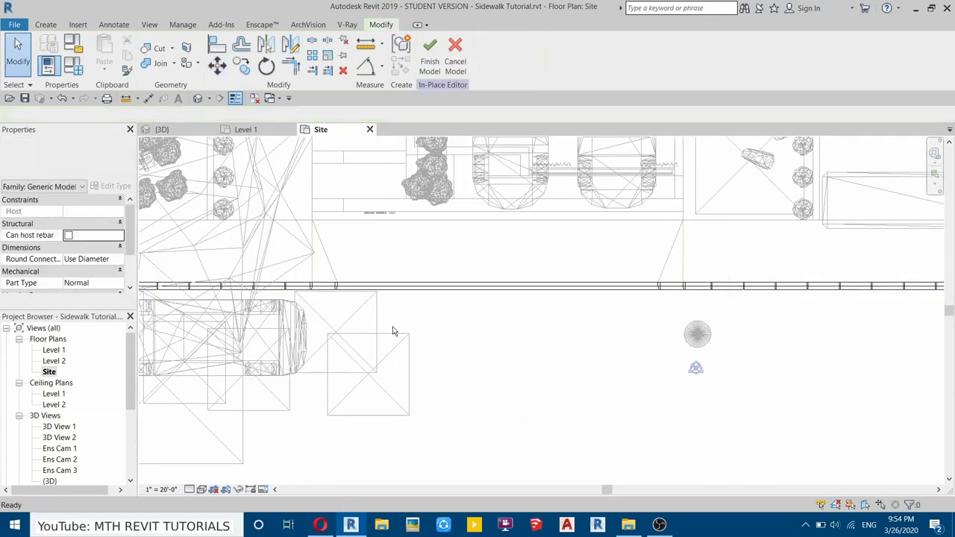
# Step: Examine the kerb joints on both sides and the kerb sweep across the driveway in the 3D view
pyautogui.click(181, 133)
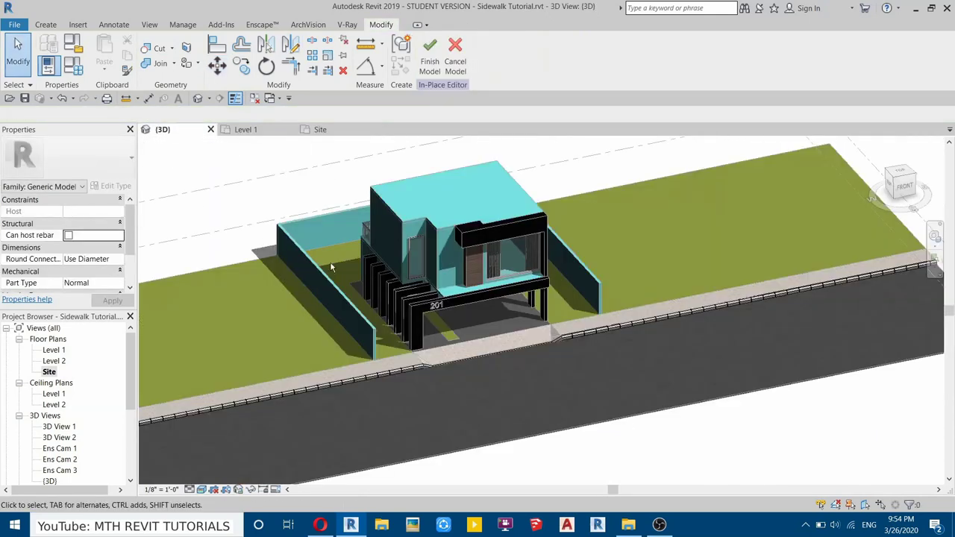
pyautogui.scroll(5, 703, 312)
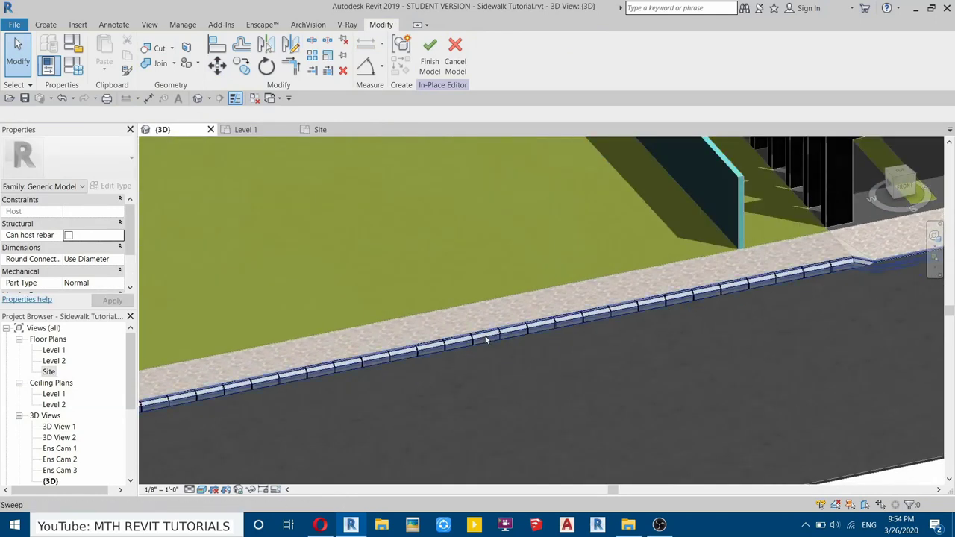
pyautogui.scroll(5, 487, 340)
pyautogui.scroll(-3, 403, 285)
pyautogui.moveTo(420, 285); pyautogui.dragTo(706, 304, button='middle')
pyautogui.scroll(3, 365, 349)
pyautogui.moveTo(265, 344); pyautogui.dragTo(321, 381, button='middle')
pyautogui.scroll(2, 430, 392)
pyautogui.scroll(-2, 348, 332)
pyautogui.click(334, 326)
pyautogui.scroll(-1, 511, 341)
pyautogui.scroll(-2, 321, 382)
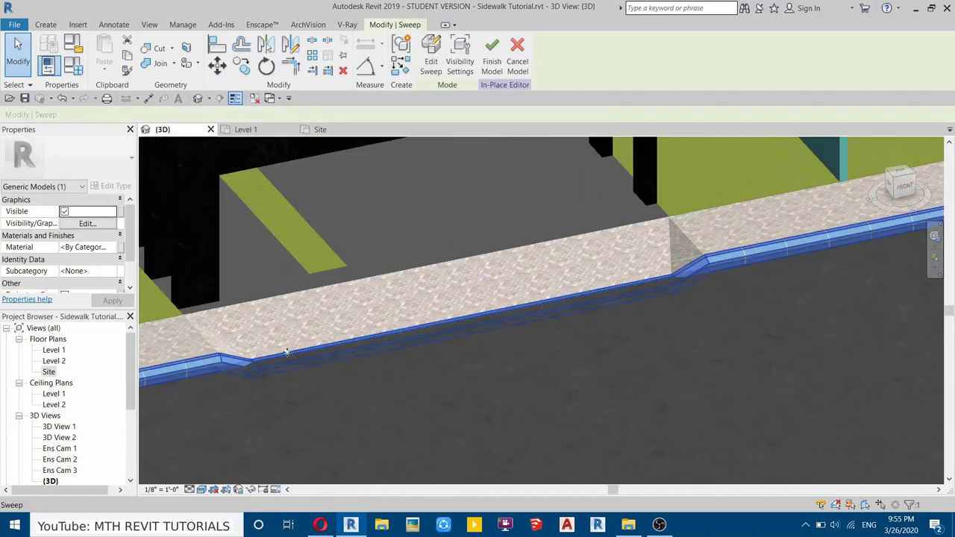
pyautogui.scroll(1, 681, 284)
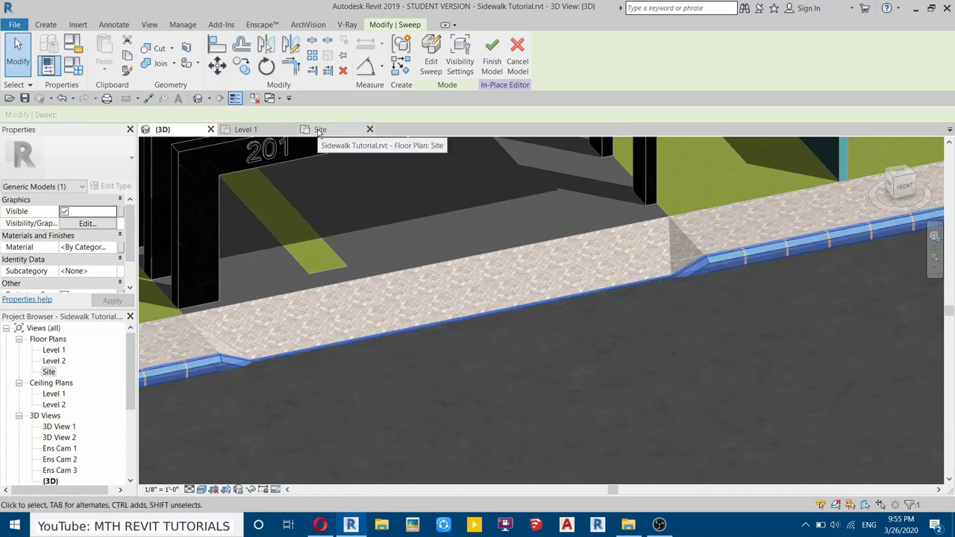
# Step: In the Site plan, create a rectangular void extrusion over the kerb between the inner corners of the two driveway ramps, with a 2" depth
pyautogui.click(319, 131)
pyautogui.scroll(2, 363, 330)
pyautogui.click(46, 25)
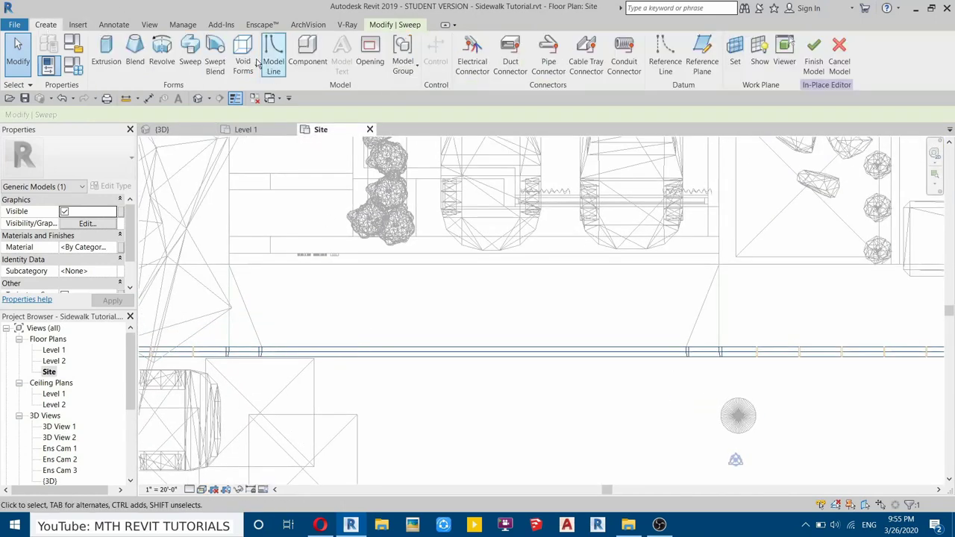
pyautogui.click(243, 61)
pyautogui.click(273, 91)
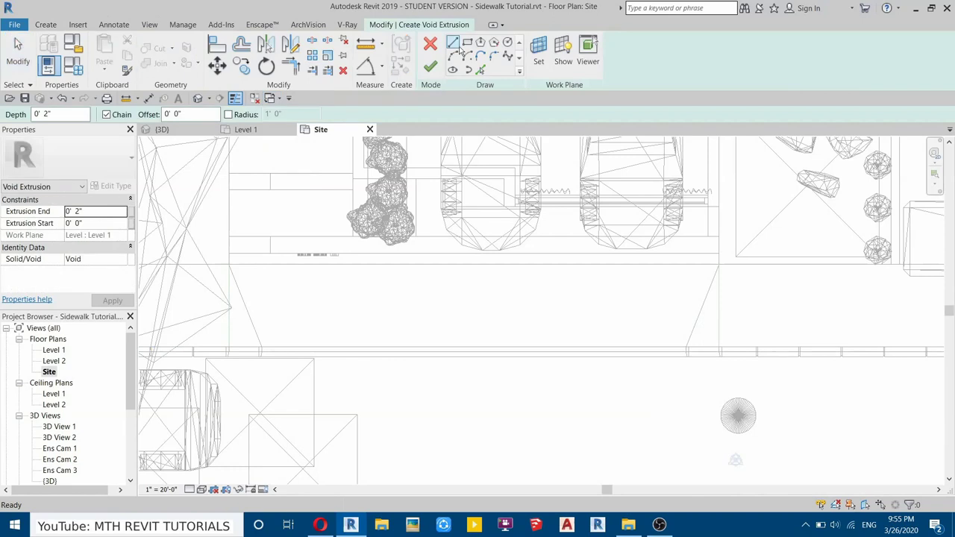
pyautogui.click(467, 42)
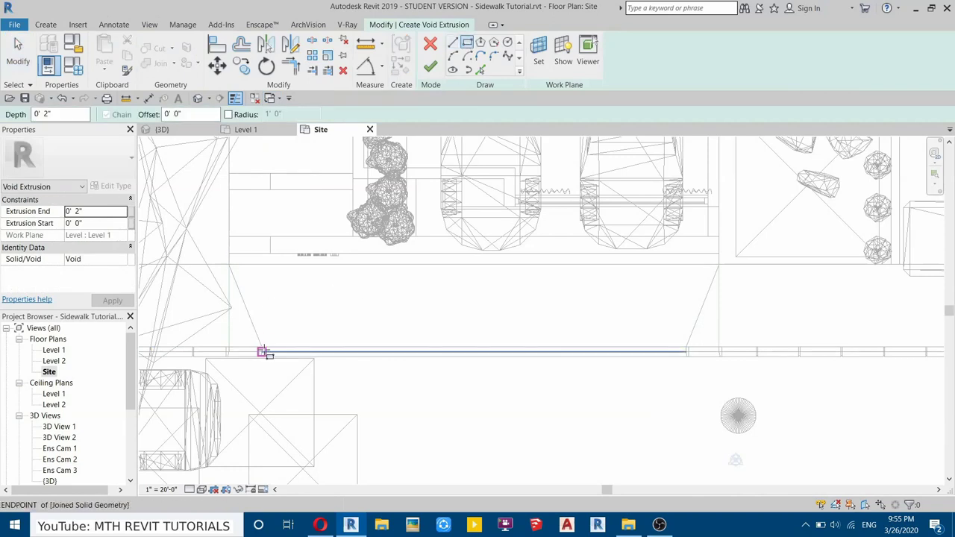
pyautogui.scroll(3, 256, 348)
pyautogui.click(258, 346)
pyautogui.scroll(-2, 259, 347)
pyautogui.scroll(3, 575, 358)
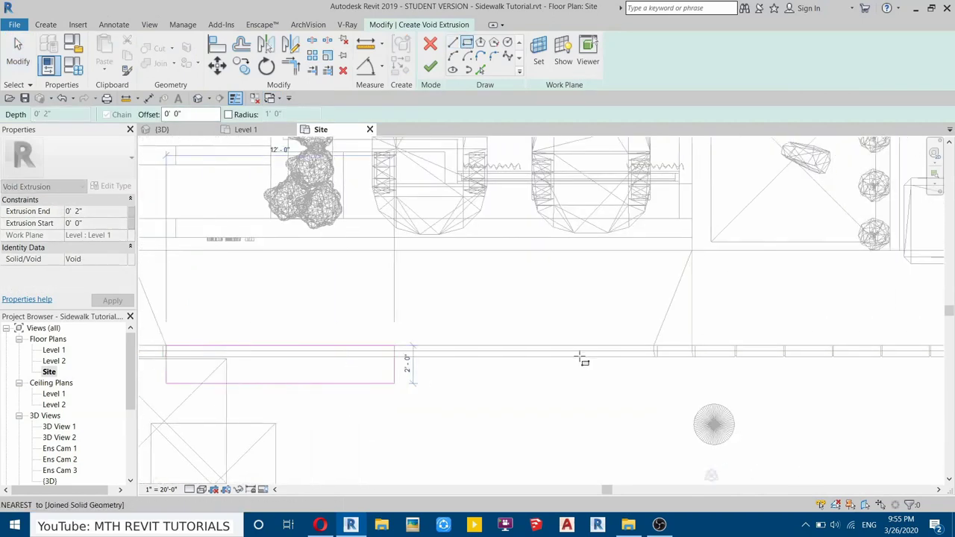
pyautogui.click(694, 385)
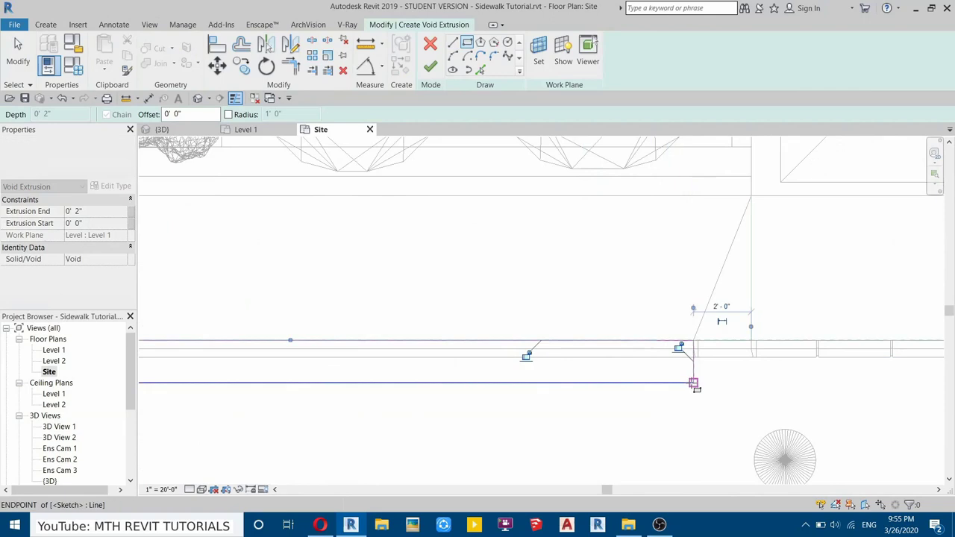
pyautogui.click(431, 67)
# Step: In the 3D view, stretch the driveway void's bottom face down to an extrusion start of about -1' 8"
pyautogui.click(162, 129)
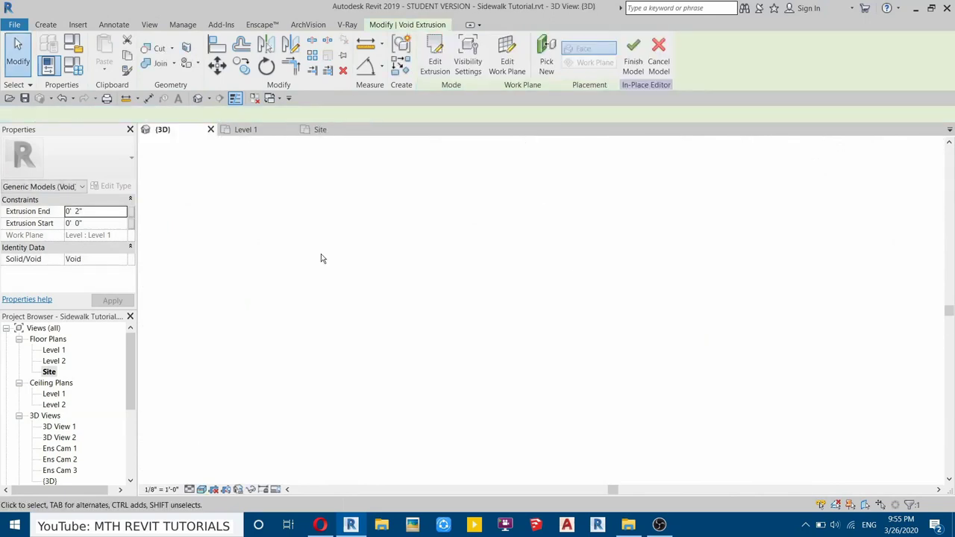
pyautogui.scroll(1, 436, 334)
pyautogui.moveTo(428, 343); pyautogui.dragTo(526, 338, button='middle')
pyautogui.click(523, 356)
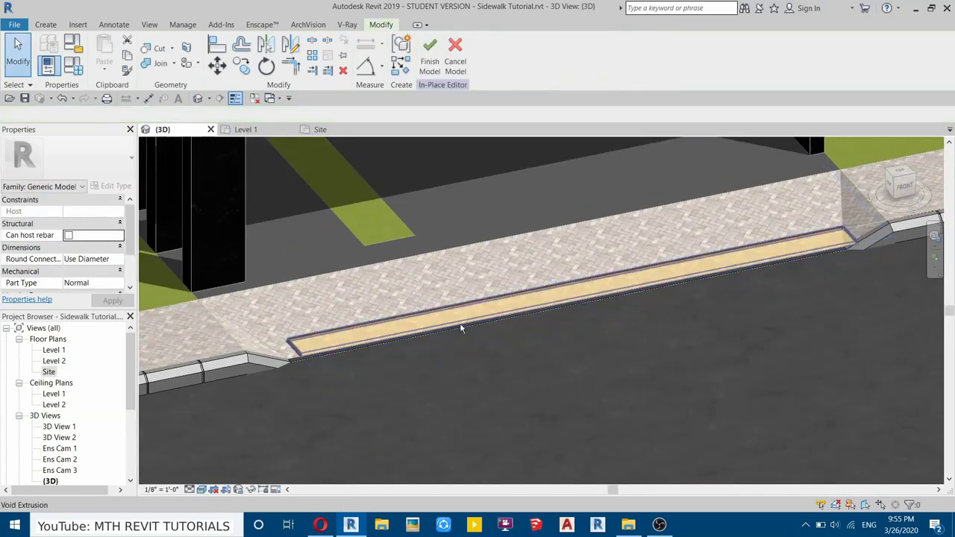
pyautogui.click(460, 328)
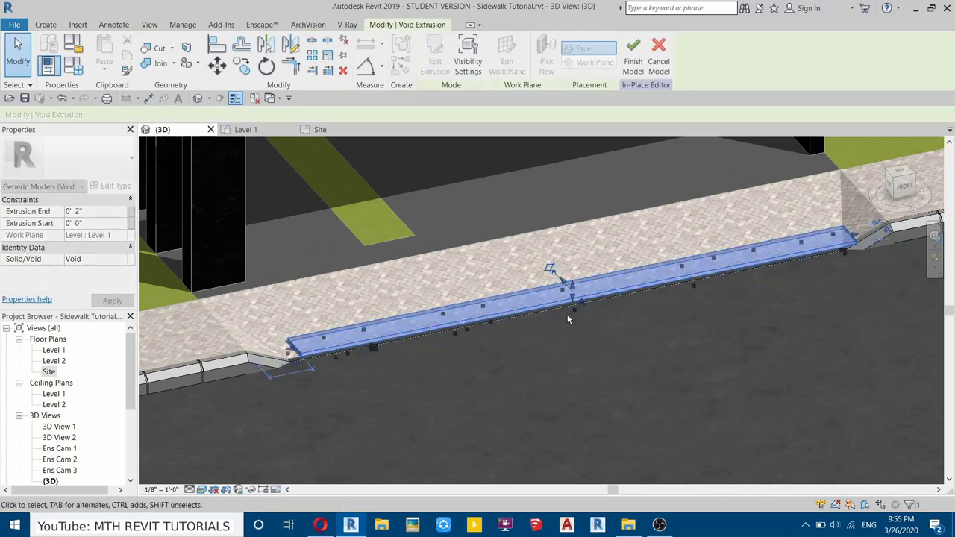
pyautogui.scroll(3, 562, 313)
pyautogui.moveTo(574, 293); pyautogui.dragTo(574, 374)
pyautogui.scroll(-3, 577, 294)
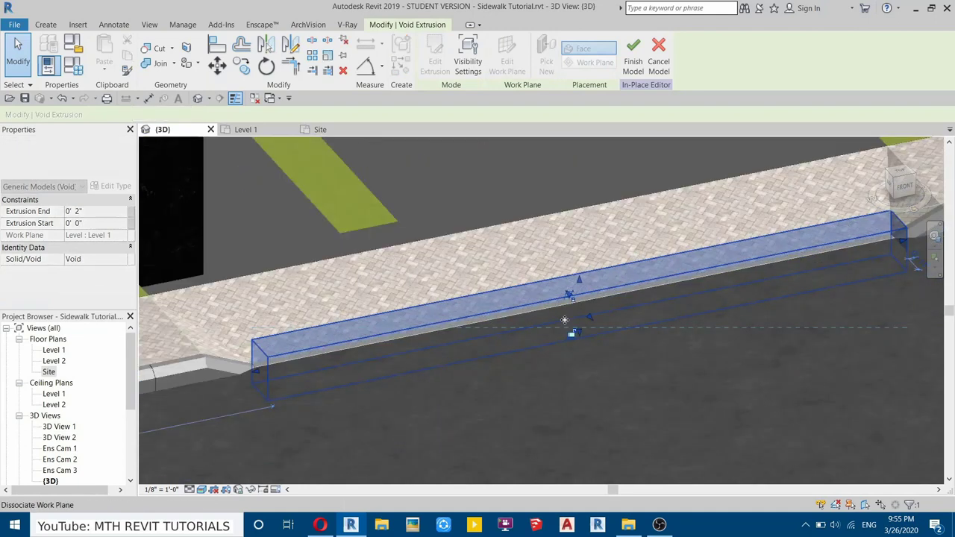
pyautogui.click(497, 341)
# Step: Show the 3D view in wireframe and extend the driveway void's bottom face further below the kerb sweep's underside
pyautogui.click(201, 490)
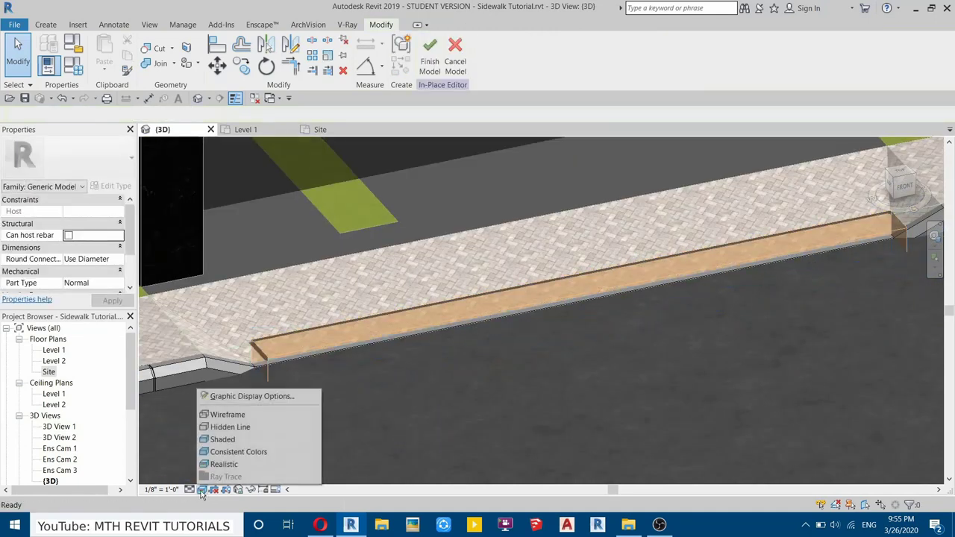
pyautogui.click(227, 413)
pyautogui.scroll(3, 234, 382)
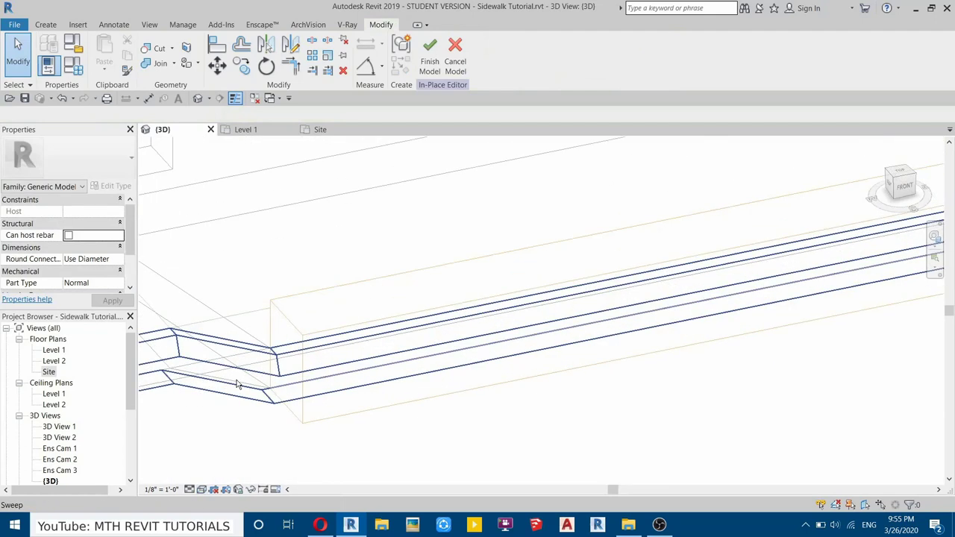
pyautogui.click(314, 379)
pyautogui.moveTo(610, 398); pyautogui.dragTo(431, 406, button='middle')
pyautogui.scroll(-1, 440, 403)
pyautogui.keyDown('shift'); pyautogui.moveTo(706, 339); pyautogui.dragTo(571, 359, button='middle'); pyautogui.keyUp('shift')
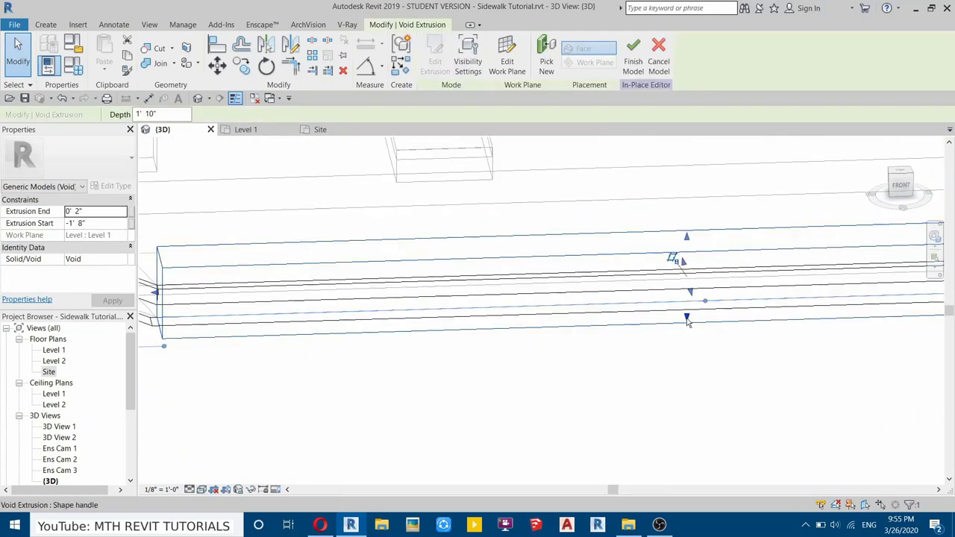
pyautogui.click(637, 383)
pyautogui.keyDown('shift'); pyautogui.moveTo(637, 383); pyautogui.dragTo(283, 247, button='middle'); pyautogui.keyUp('shift')
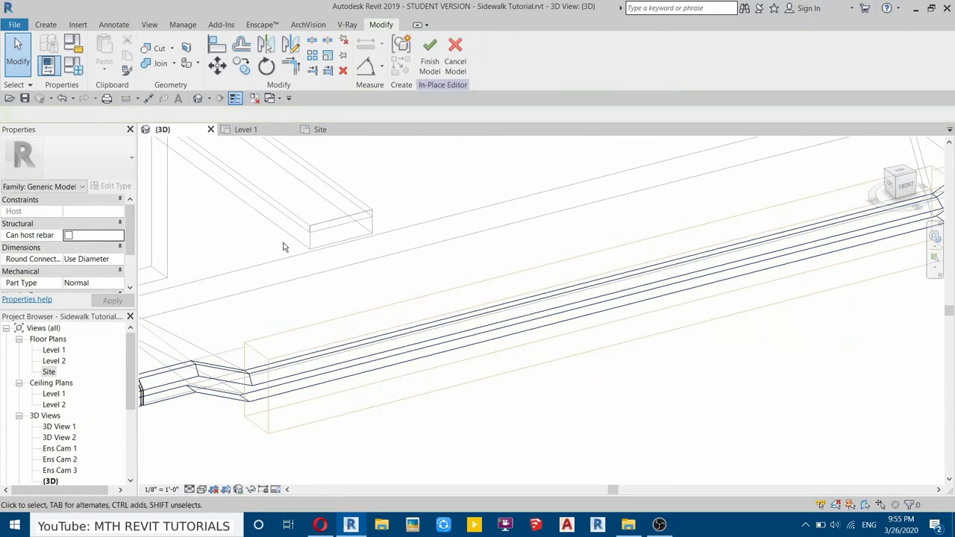
# Step: Cut the kerb sweep with the driveway void extrusion
pyautogui.click(158, 48)
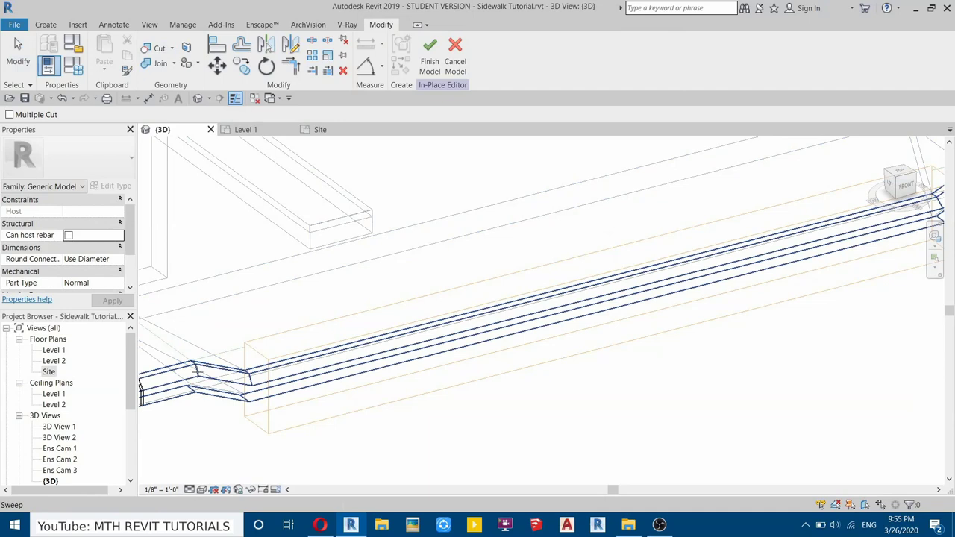
pyautogui.click(197, 373)
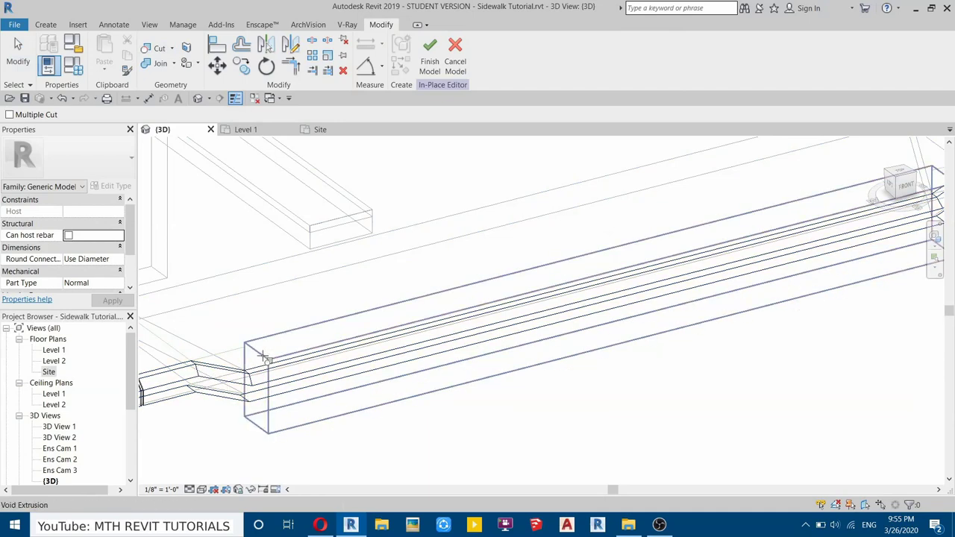
pyautogui.click(290, 382)
pyautogui.press('Escape')
# Step: Examine the cut kerb and its joints beside the driveway in the shaded 3D view
pyautogui.moveTo(316, 336)
pyautogui.keyDown('shift'); pyautogui.mouseDown(button='middle')
pyautogui.moveTo(458, 369)
pyautogui.moveTo(447, 383)
pyautogui.moveTo(323, 381)
pyautogui.moveTo(224, 345)
pyautogui.moveTo(286, 305)
pyautogui.moveTo(379, 327)
pyautogui.moveTo(385, 409)
pyautogui.mouseUp(button='middle'); pyautogui.keyUp('shift')
pyautogui.scroll(-3, 379, 327)
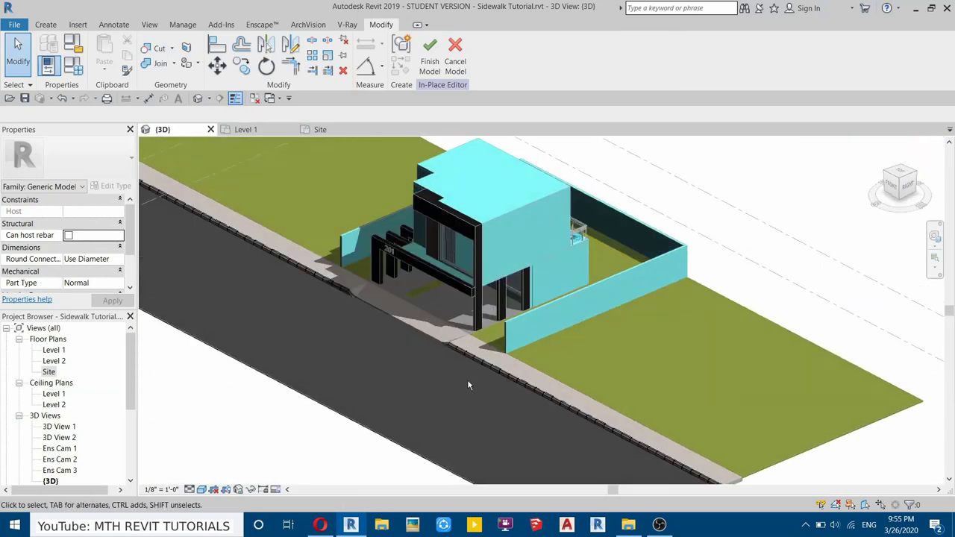
pyautogui.moveTo(316, 331); pyautogui.dragTo(413, 385, button='middle')
pyautogui.scroll(-1, 348, 364)
pyautogui.scroll(8, 348, 365)
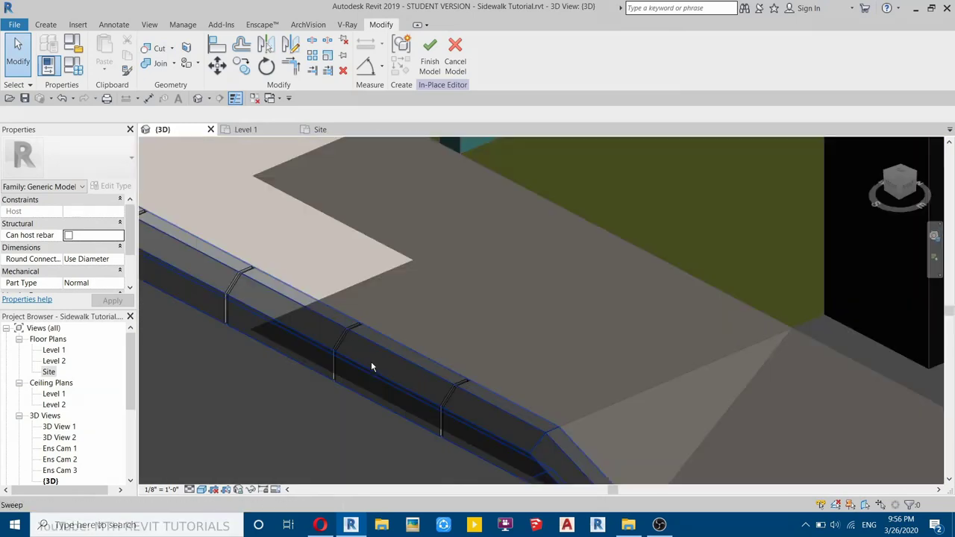
pyautogui.moveTo(430, 351); pyautogui.dragTo(402, 326, button='middle')
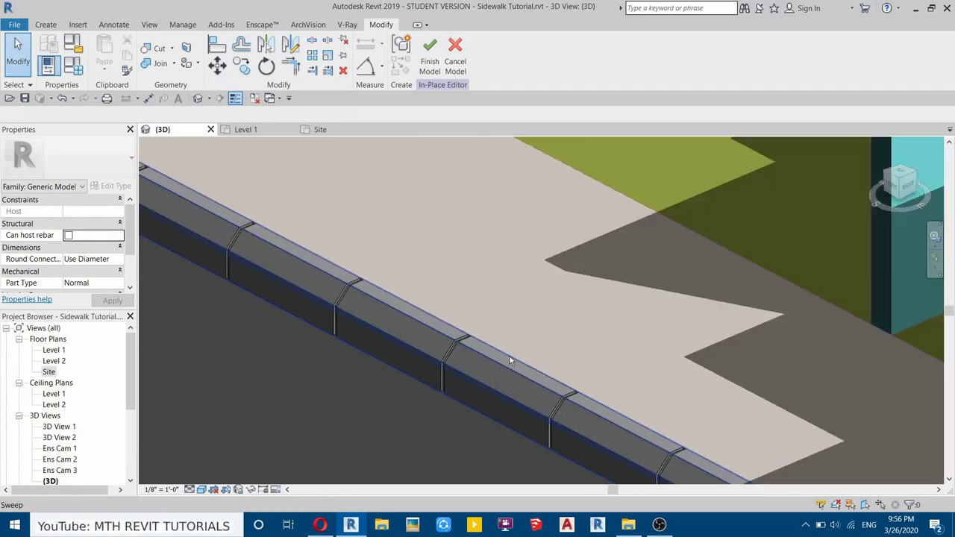
# Step: Open the material setting of the kerb sweep and create a new material named Black
pyautogui.keyDown('shift'); pyautogui.moveTo(335, 303); pyautogui.dragTo(344, 333, button='middle'); pyautogui.keyUp('shift')
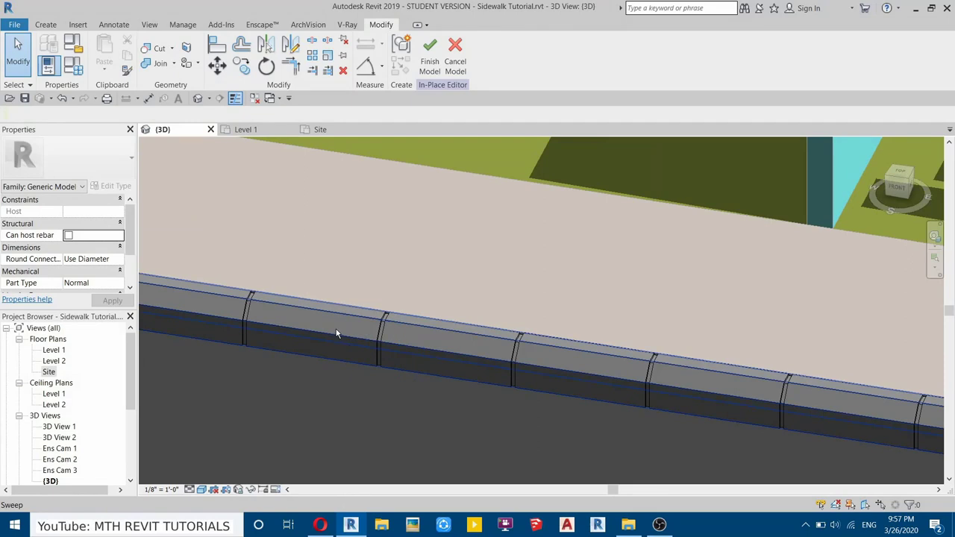
pyautogui.click(337, 331)
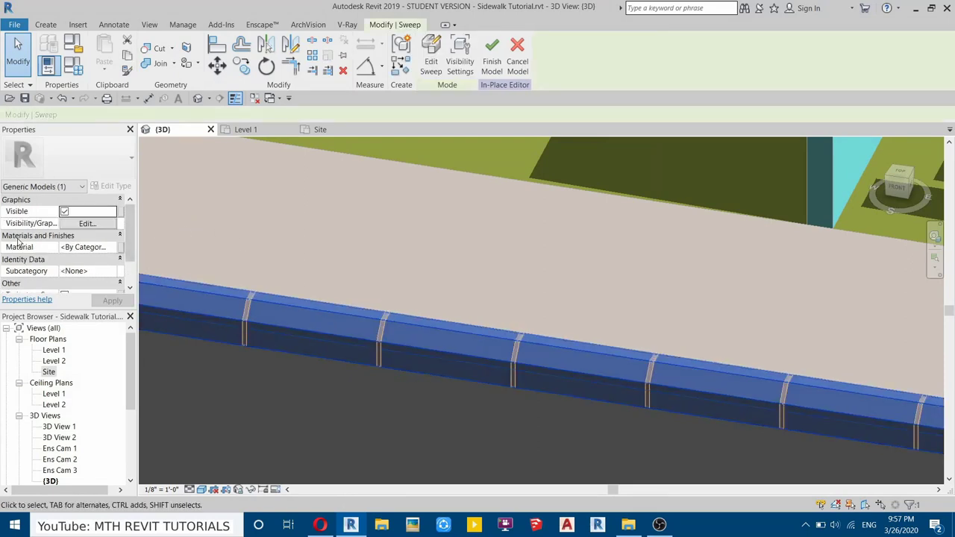
pyautogui.click(114, 249)
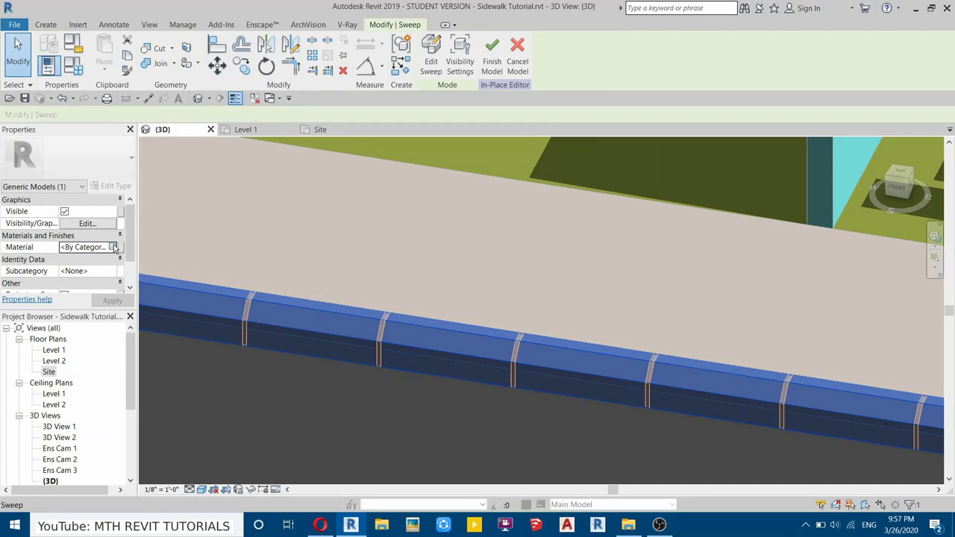
pyautogui.click(113, 247)
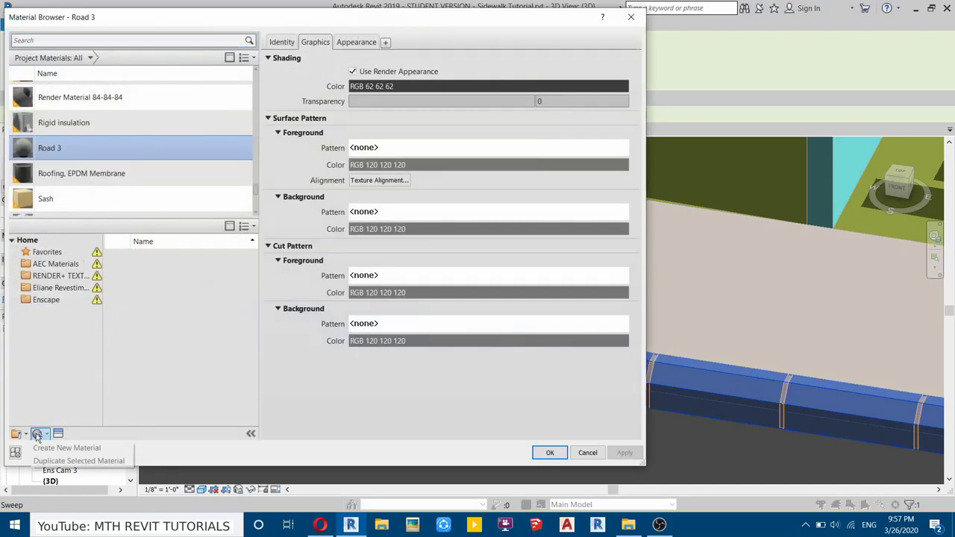
pyautogui.click(44, 447)
pyautogui.rightClick(71, 149)
pyautogui.click(81, 176)
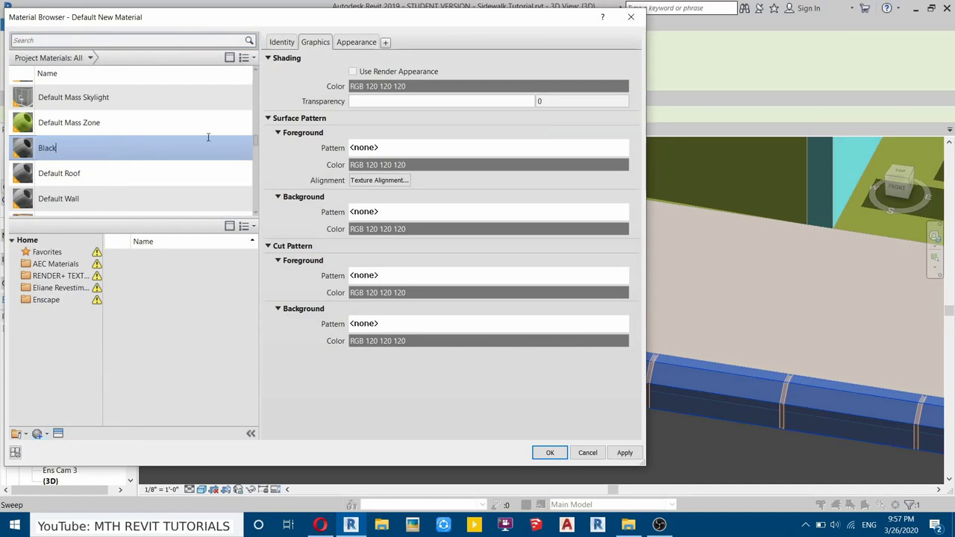
# Step: Give the Black material an RGB 30 30 30 appearance colour with render appearance shading, and assign it to the kerb sweep
pyautogui.click(353, 71)
pyautogui.click(355, 41)
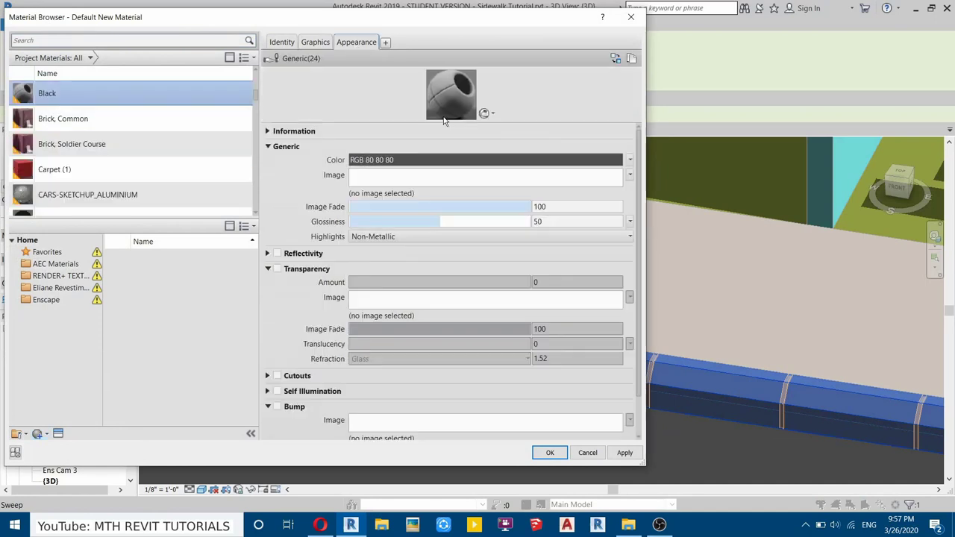
pyautogui.click(359, 161)
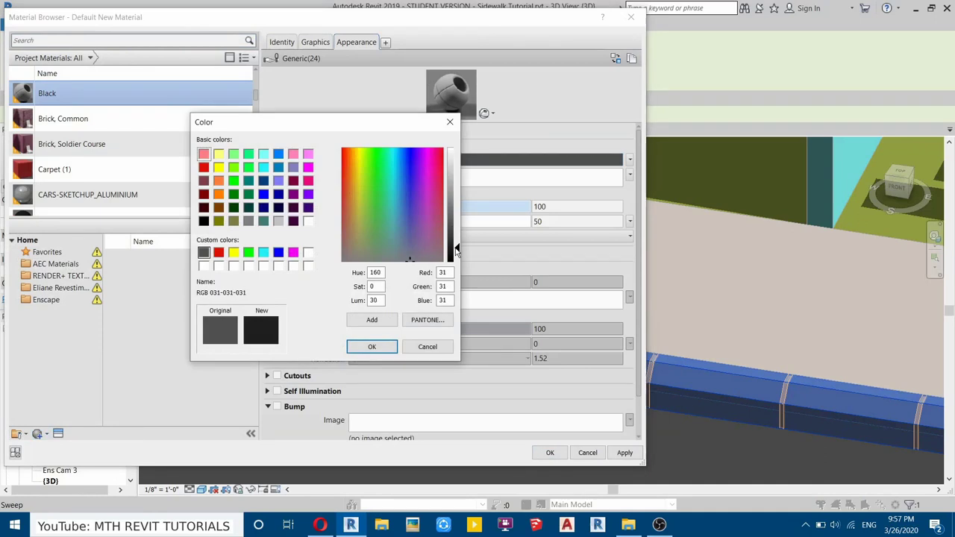
pyautogui.click(368, 347)
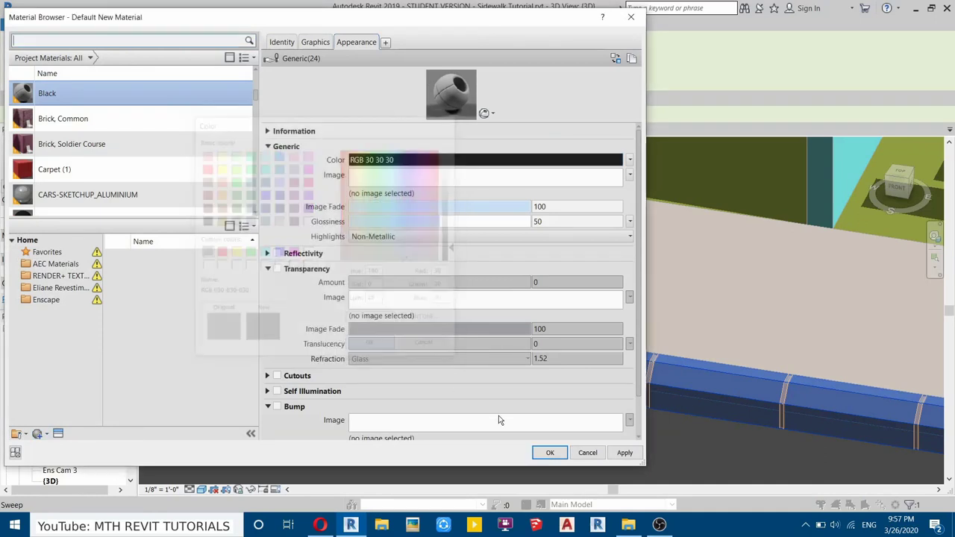
pyautogui.click(542, 456)
pyautogui.click(448, 441)
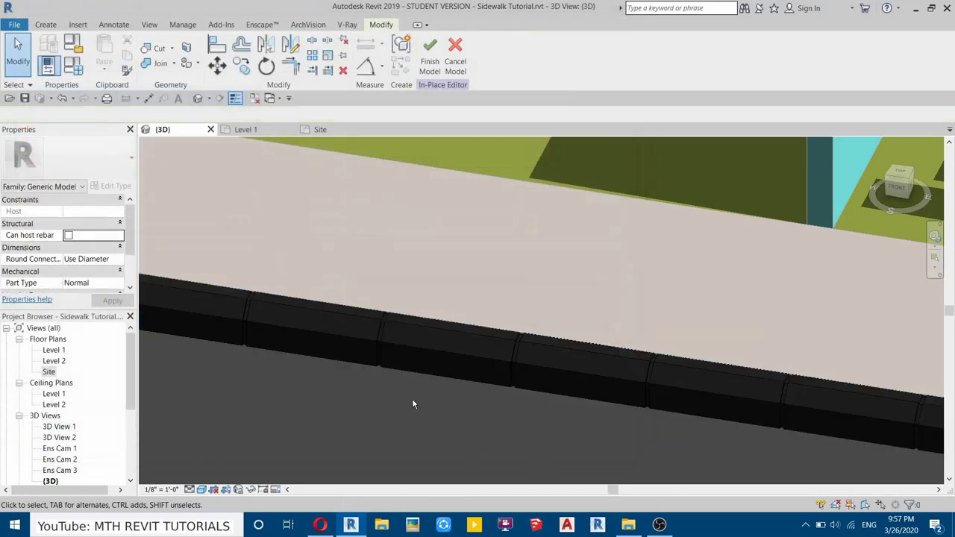
# Step: Create another new project material named Concrete 2
pyautogui.scroll(-3, 388, 424)
pyautogui.keyDown('shift'); pyautogui.moveTo(388, 424); pyautogui.dragTo(246, 424, button='middle'); pyautogui.keyUp('shift')
pyautogui.scroll(5, 239, 411)
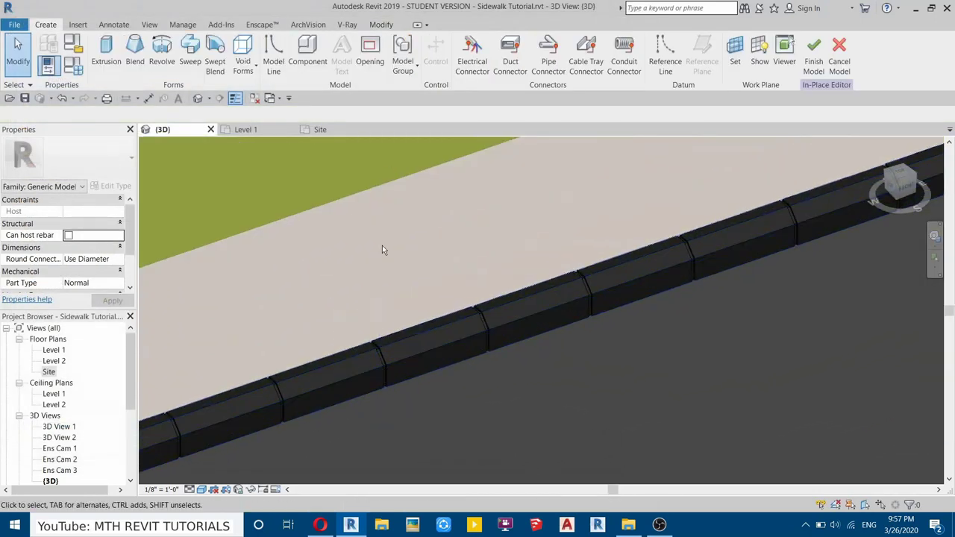
pyautogui.click(176, 24)
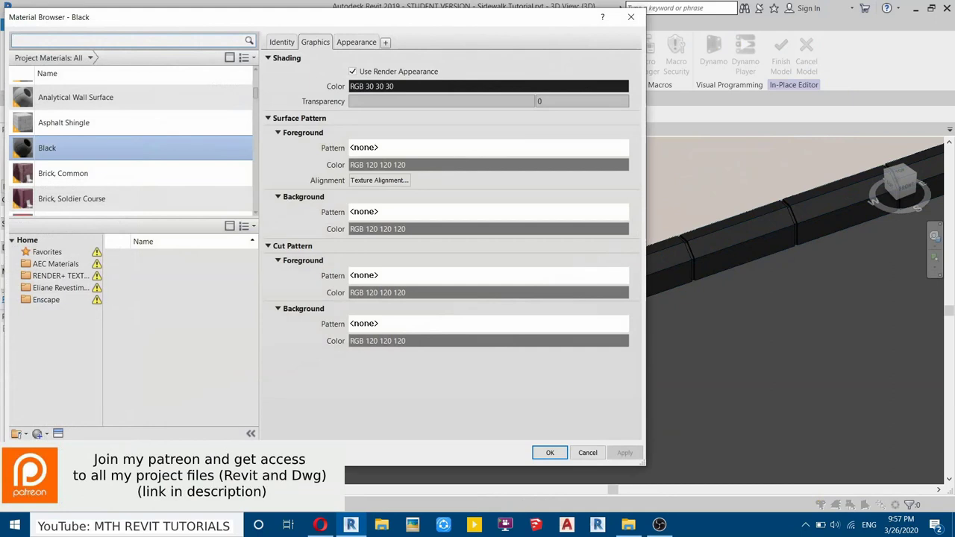
pyautogui.scroll(-1, 64, 154)
pyautogui.rightClick(63, 131)
pyautogui.click(74, 164)
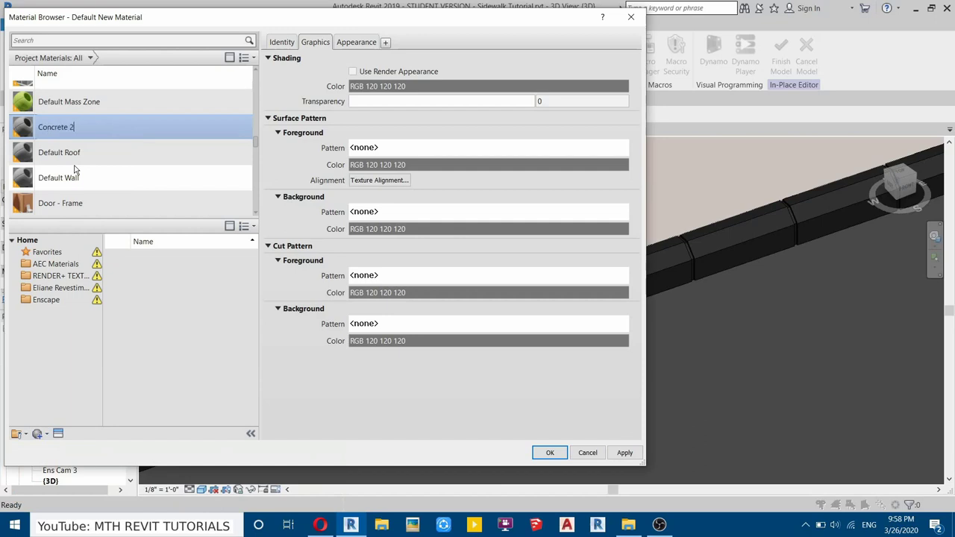
# Step: Assign the Concrete.jpg texture to the Concrete 2 material's appearance and set the image brightness to 88
pyautogui.click(358, 46)
pyautogui.click(459, 178)
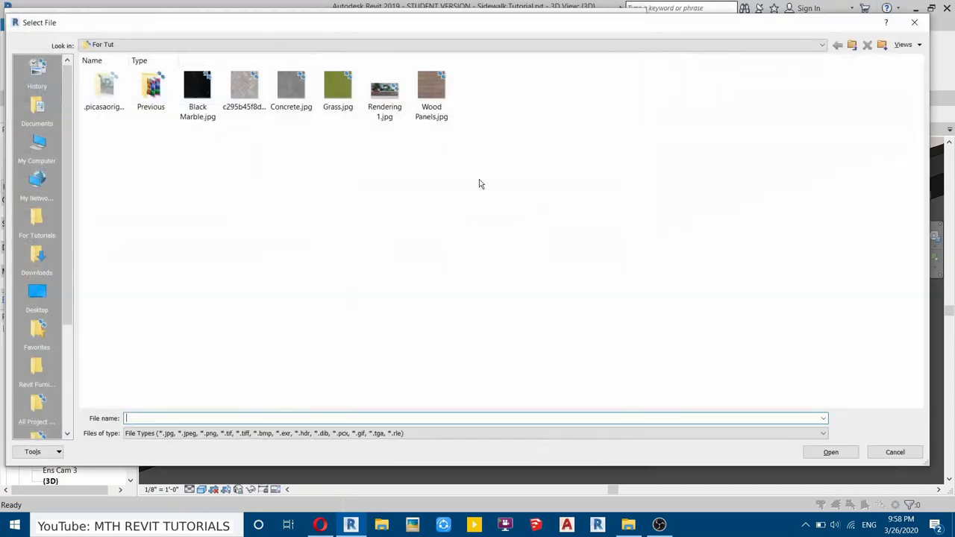
pyautogui.doubleClick(297, 103)
pyautogui.click(432, 169)
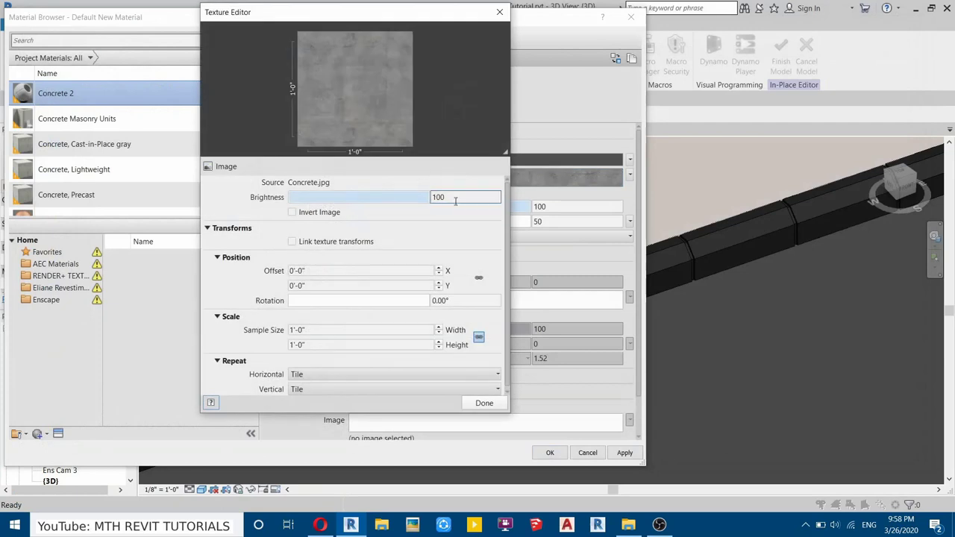
pyautogui.moveTo(409, 197); pyautogui.dragTo(411, 197)
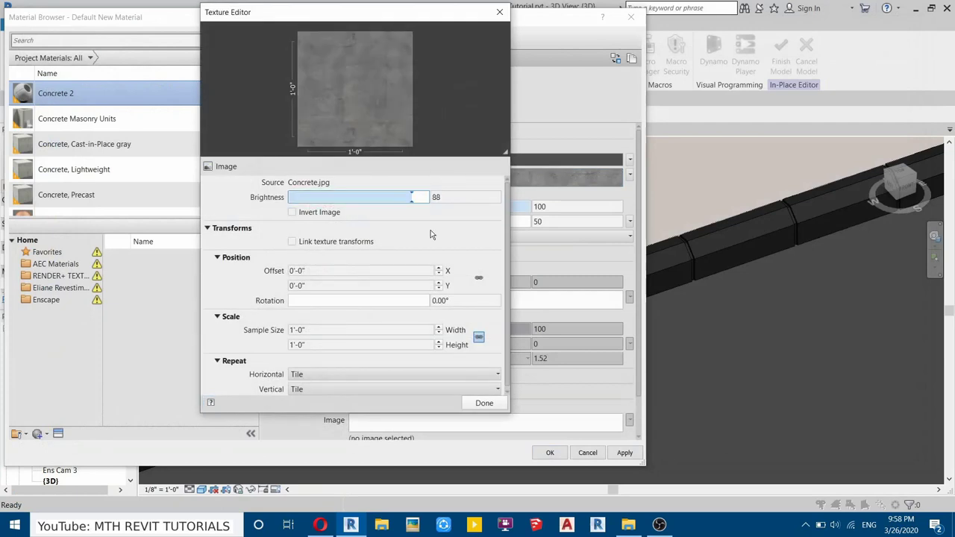
pyautogui.click(483, 402)
pyautogui.click(549, 453)
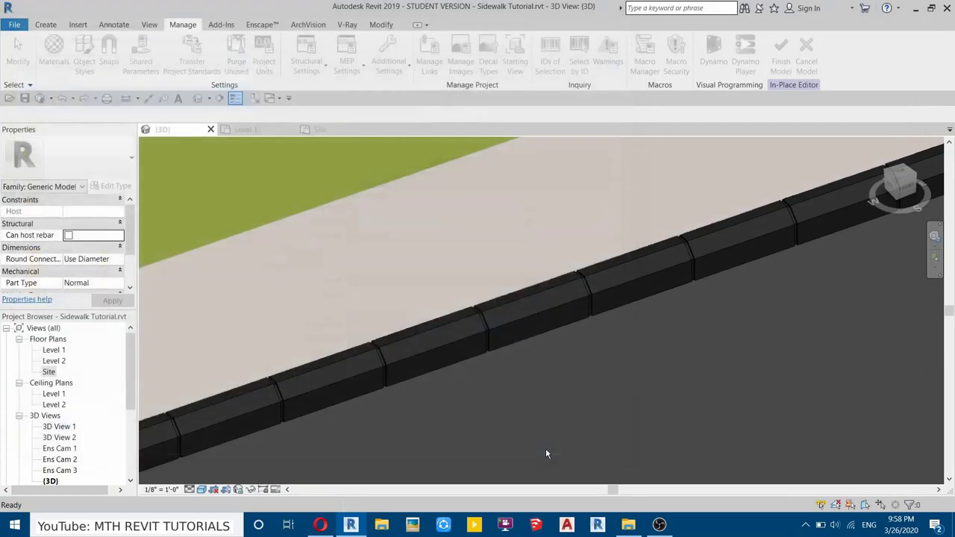
# Step: Start the Paint tool and choose the Concrete 2 material by searching the project materials for "conc"
pyautogui.click(380, 25)
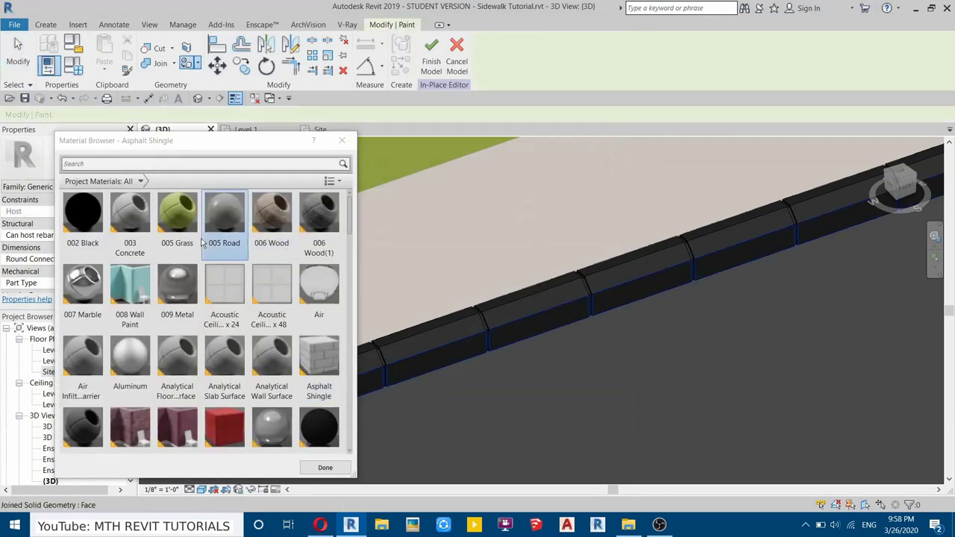
pyautogui.moveTo(89, 148); pyautogui.dragTo(623, 120)
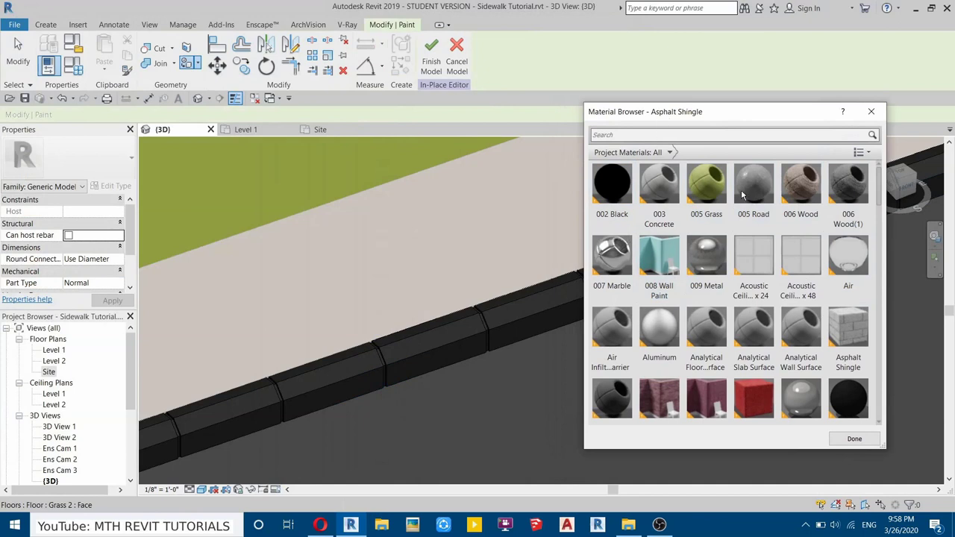
pyautogui.click(746, 271)
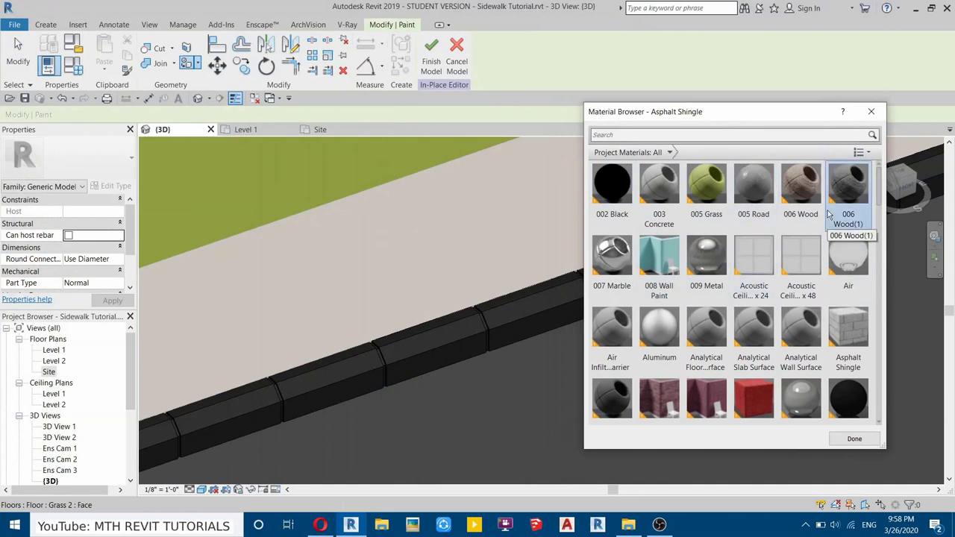
pyautogui.scroll(-5, 746, 340)
pyautogui.scroll(-3, 771, 343)
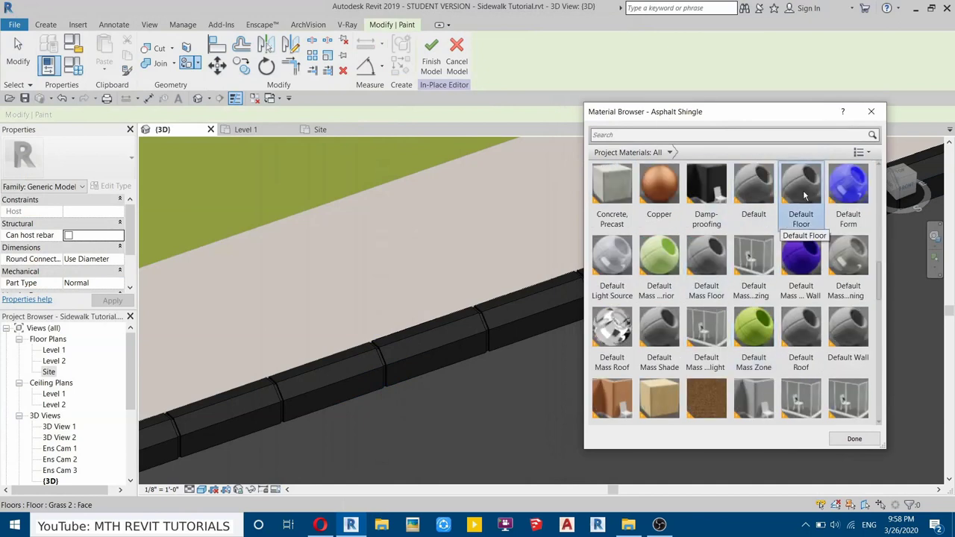
pyautogui.scroll(3, 694, 295)
pyautogui.click(705, 257)
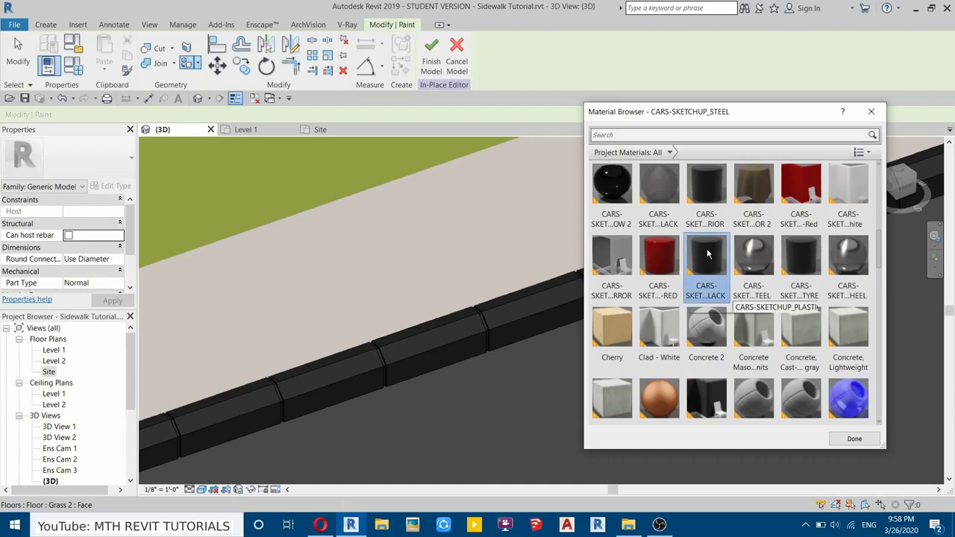
pyautogui.click(759, 254)
pyautogui.click(800, 255)
pyautogui.click(662, 134)
pyautogui.write('conc')
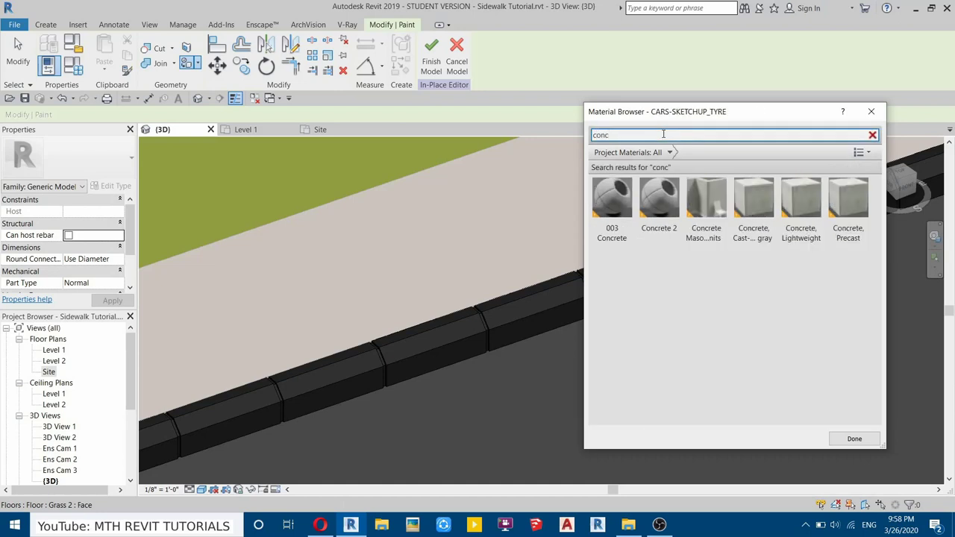
pyautogui.click(659, 199)
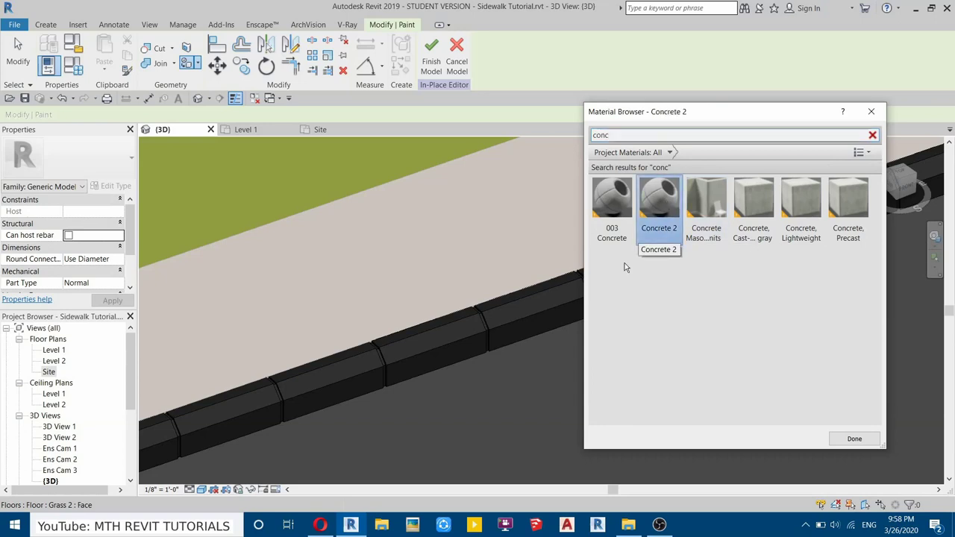
# Step: Paint the kerb's sloped, front and top faces with Concrete 2, leaving the joints black, and set the 3D view to Realistic
pyautogui.scroll(3, 357, 359)
pyautogui.click(348, 372)
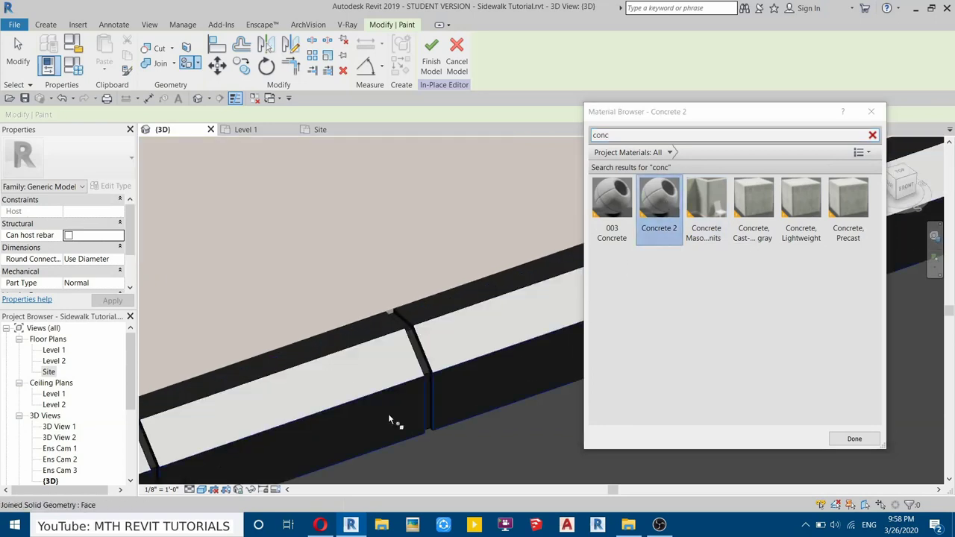
pyautogui.click(201, 490)
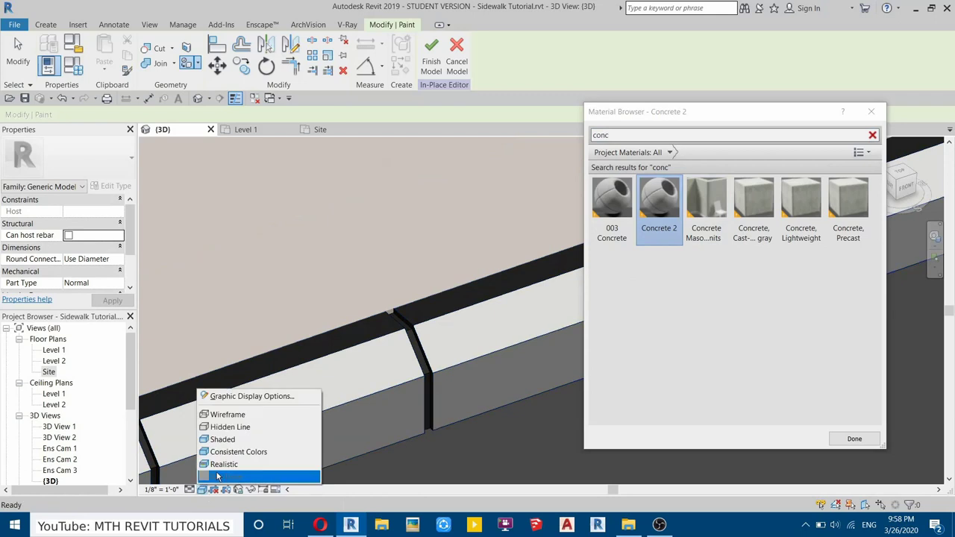
pyautogui.click(223, 464)
pyautogui.scroll(-4, 277, 387)
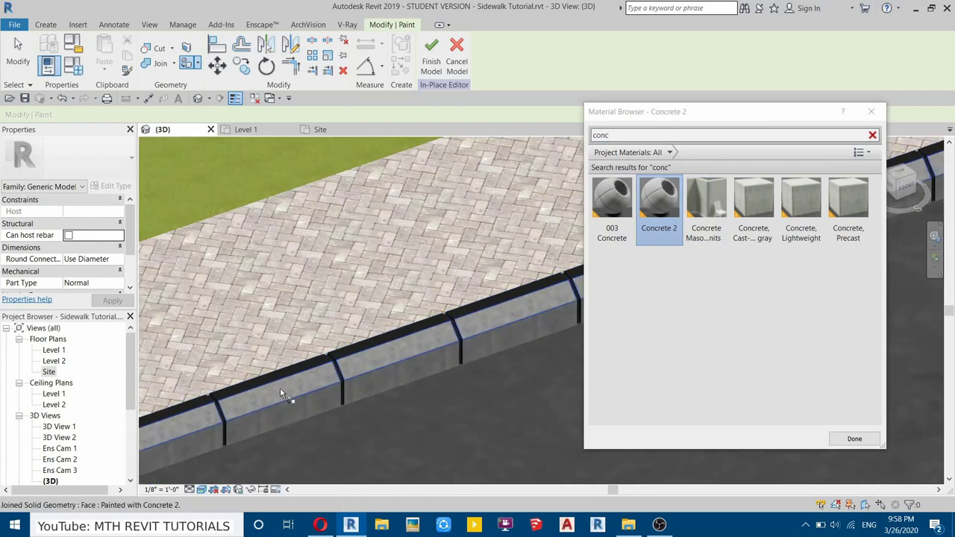
pyautogui.scroll(5, 247, 384)
pyautogui.click(244, 403)
# Step: Paint the tapered kerb end and the adjoining dark kerb faces on one side of the driveway with Concrete 2
pyautogui.scroll(-5, 281, 385)
pyautogui.moveTo(277, 384)
pyautogui.mouseDown(button='middle')
pyautogui.moveTo(49, 467)
pyautogui.moveTo(100, 444)
pyautogui.mouseUp(button='middle')
pyautogui.scroll(6, 276, 374)
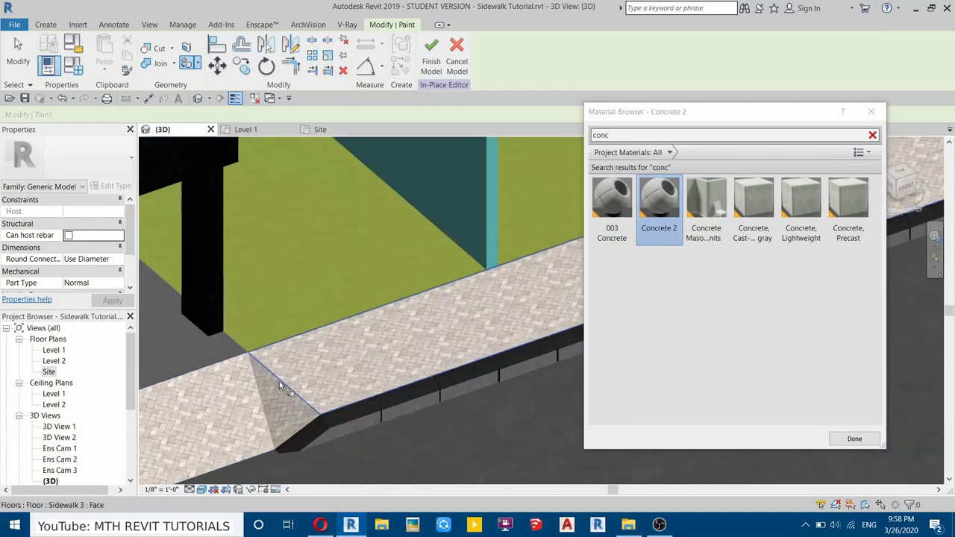
pyautogui.click(328, 319)
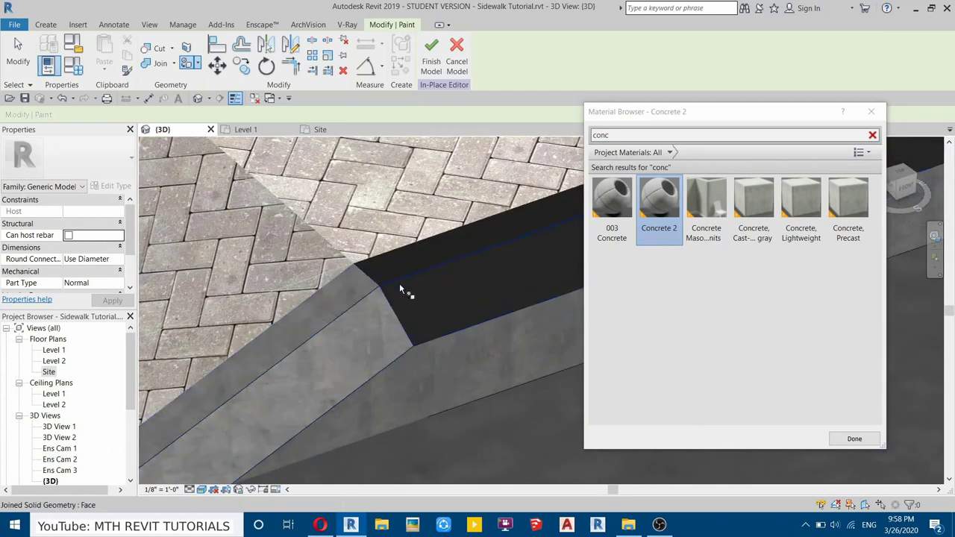
pyautogui.click(420, 288)
pyautogui.scroll(-2, 323, 328)
pyautogui.click(413, 277)
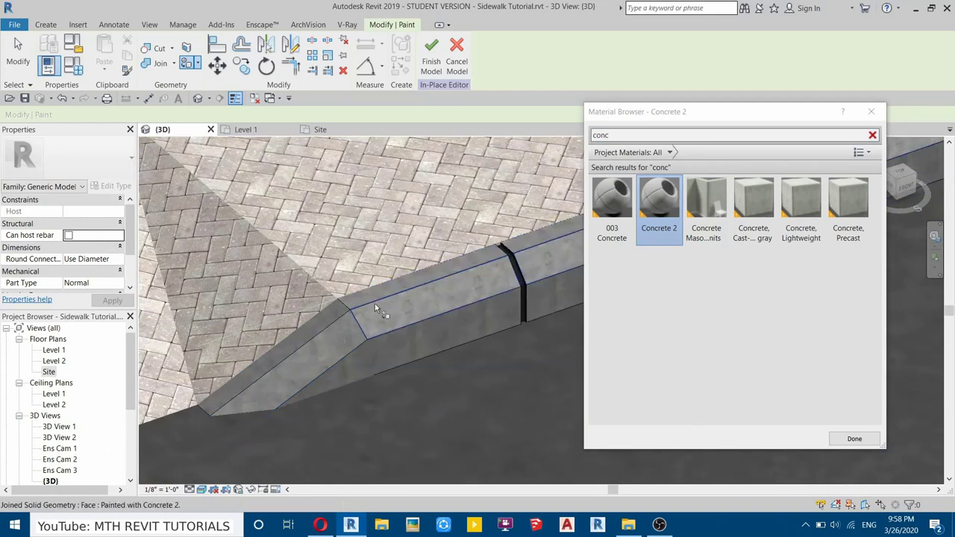
pyautogui.scroll(-4, 284, 338)
pyautogui.press('Escape')
# Step: Paint the dark cut face of the kerb end on the driveway's other side with Concrete 2
pyautogui.moveTo(335, 335); pyautogui.dragTo(525, 305, button='middle')
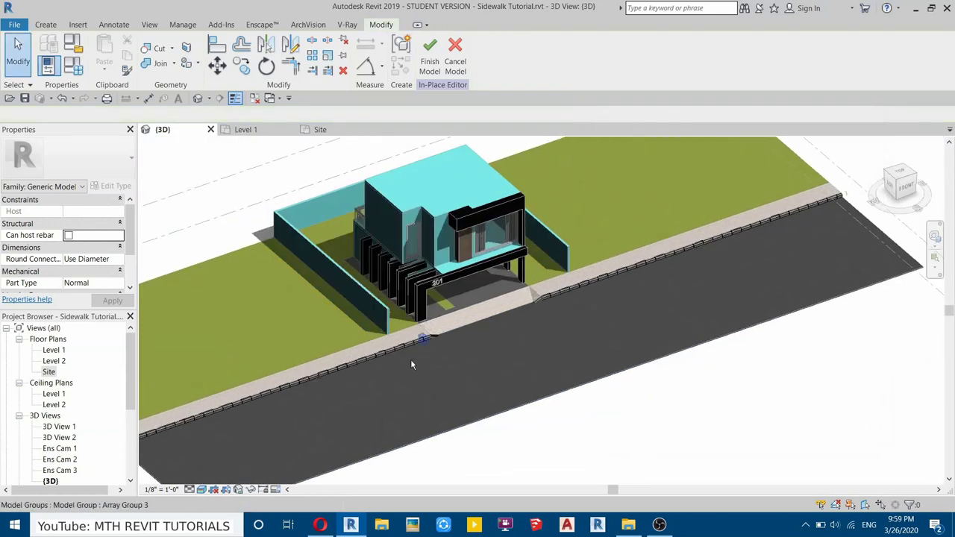
pyautogui.scroll(3, 437, 336)
pyautogui.moveTo(473, 333)
pyautogui.keyDown('shift'); pyautogui.mouseDown(button='middle')
pyautogui.moveTo(307, 328)
pyautogui.moveTo(320, 277)
pyautogui.moveTo(357, 303)
pyautogui.mouseUp(button='middle'); pyautogui.keyUp('shift')
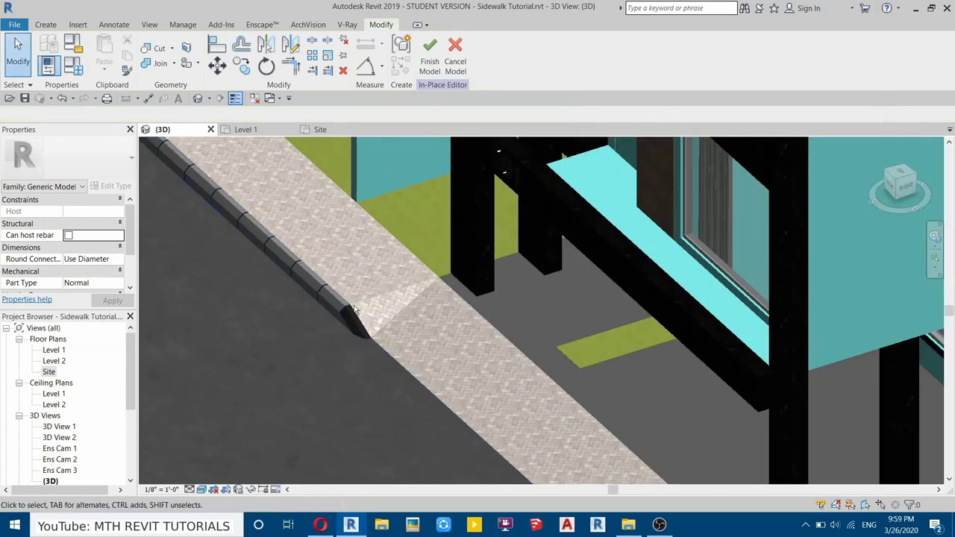
pyautogui.scroll(2, 357, 303)
pyautogui.scroll(2, 346, 336)
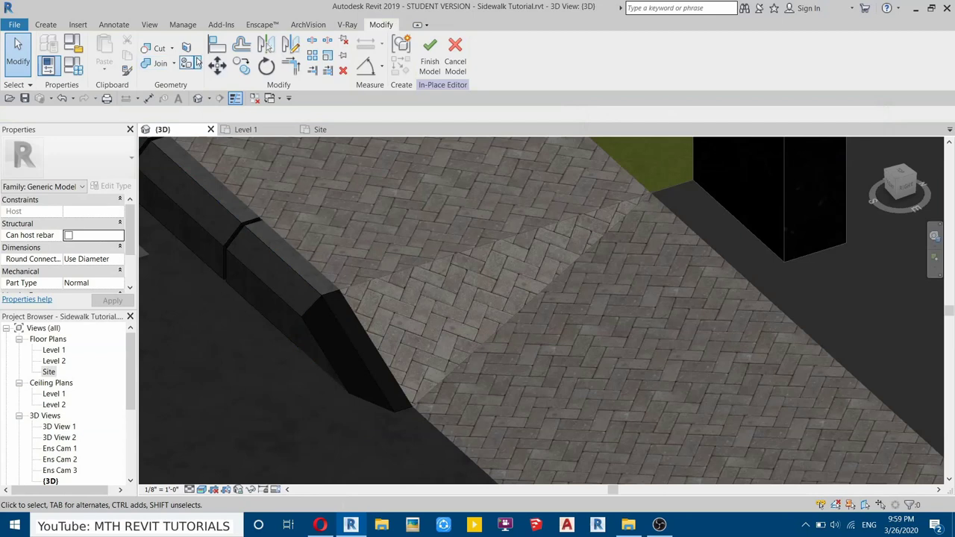
pyautogui.press('p')
pyautogui.press('t')
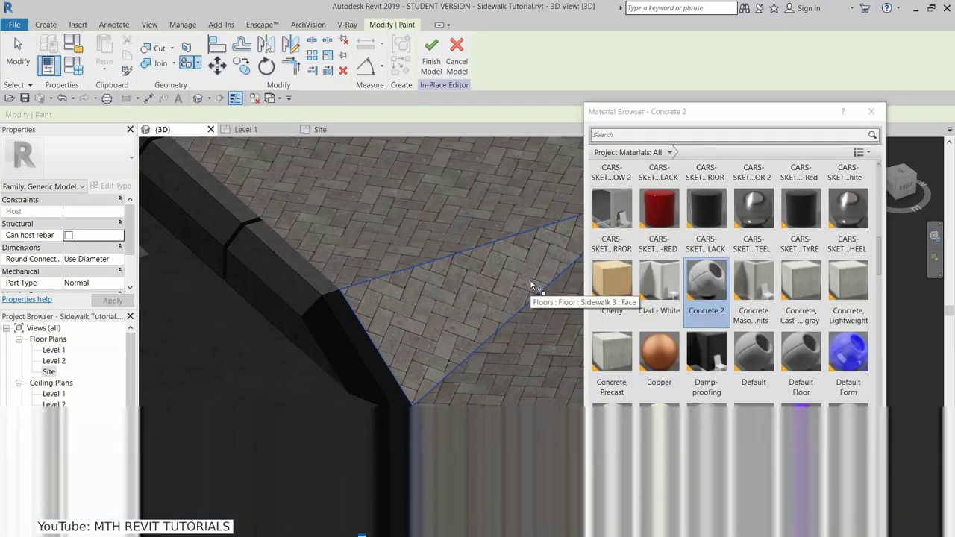
pyautogui.click(348, 342)
pyautogui.press('Escape')
pyautogui.scroll(-4, 368, 216)
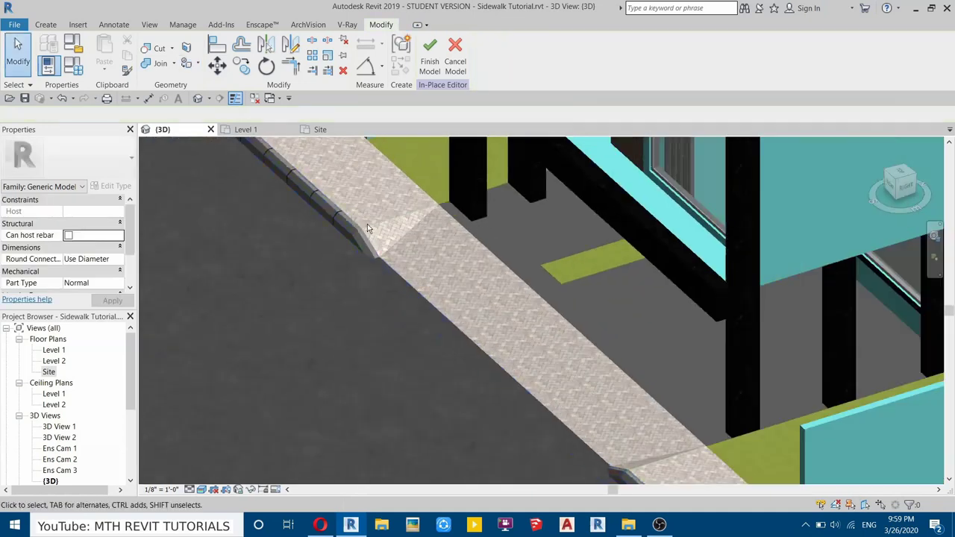
pyautogui.keyDown('shift'); pyautogui.moveTo(340, 347); pyautogui.dragTo(311, 270, button='middle'); pyautogui.keyUp('shift')
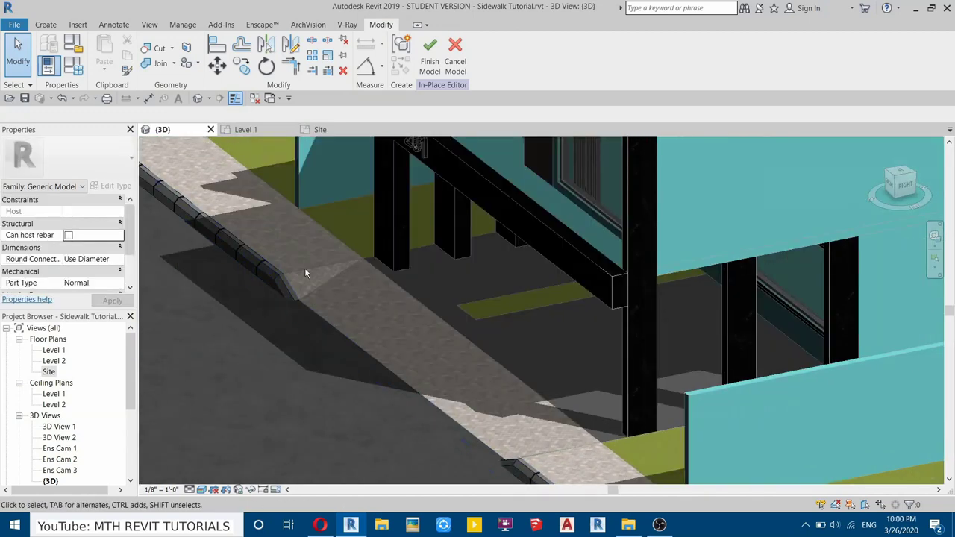
# Step: Finish the in-place kerb model and paint the carport floor with the Sidewalk 3 material
pyautogui.scroll(-3, 339, 273)
pyautogui.keyDown('shift'); pyautogui.moveTo(331, 281); pyautogui.dragTo(388, 297, button='middle'); pyautogui.keyUp('shift')
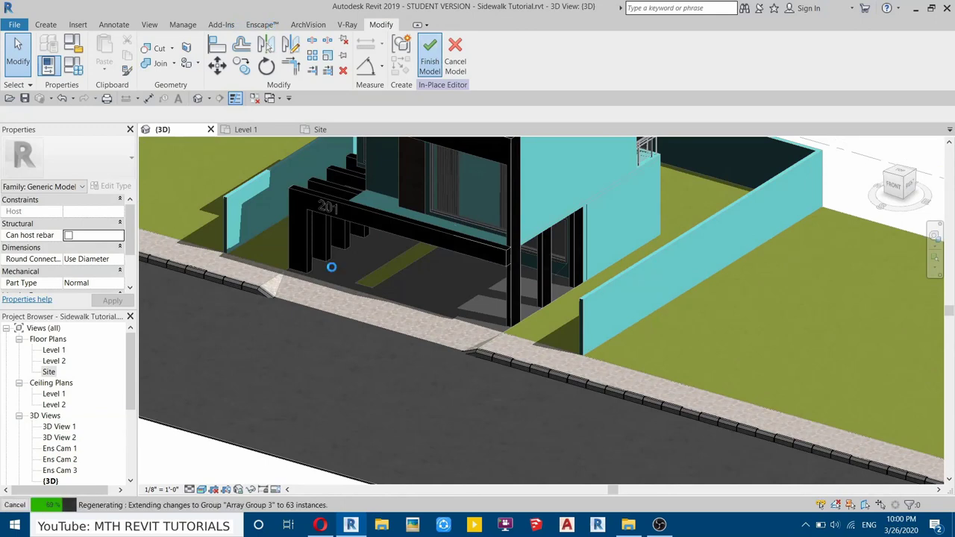
pyautogui.scroll(2, 385, 226)
pyautogui.moveTo(385, 226); pyautogui.dragTo(361, 290, button='middle')
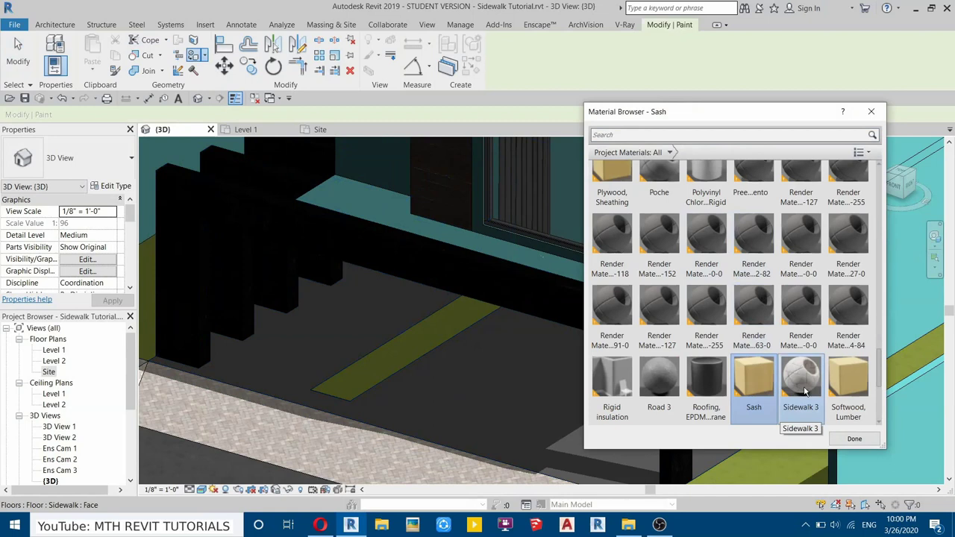
pyautogui.click(802, 385)
pyautogui.click(465, 383)
pyautogui.click(871, 112)
pyautogui.press('Escape')
# Step: Reveal the hidden elements and unhide the Planting category in the 3D view using one of the trees
pyautogui.keyDown('shift'); pyautogui.moveTo(388, 275); pyautogui.dragTo(448, 258, button='middle'); pyautogui.keyUp('shift')
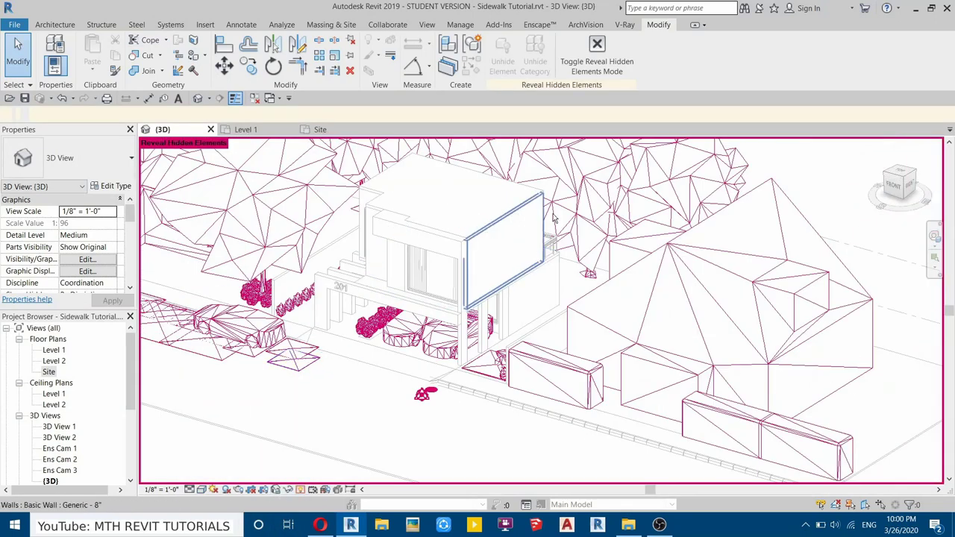
pyautogui.click(603, 186)
pyautogui.rightClick(602, 187)
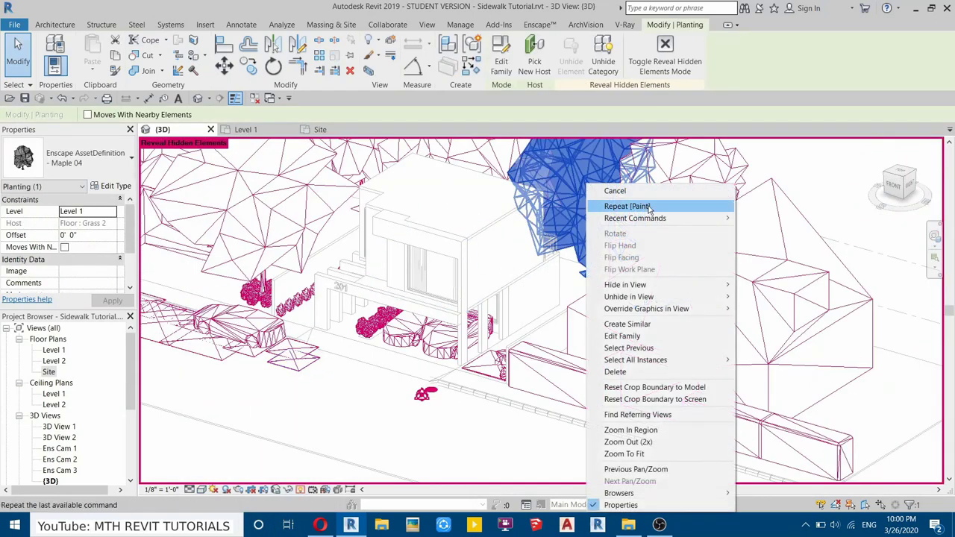
pyautogui.moveTo(667, 299)
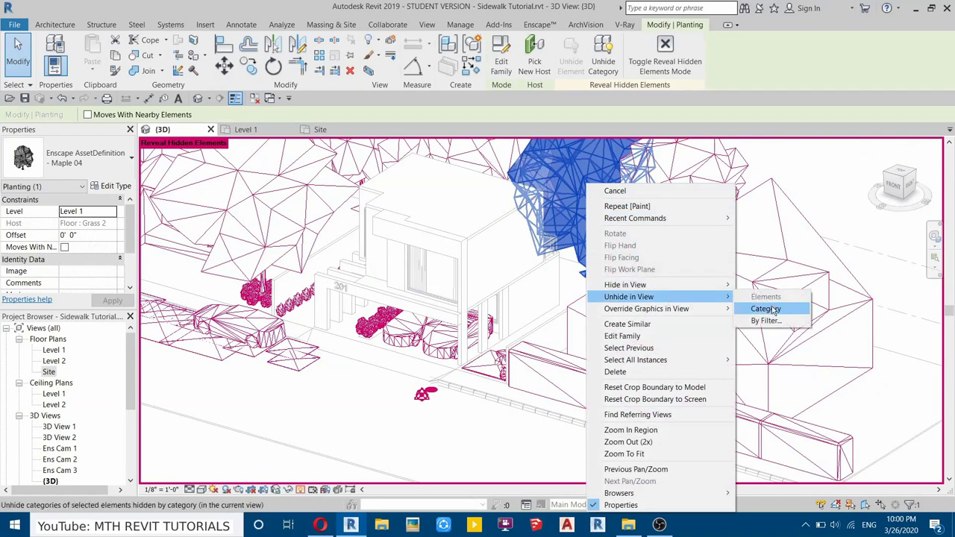
pyautogui.click(773, 309)
# Step: Start Enscape for the {3D} view and switch the rendering to the saved Ens Cam 2 camera
pyautogui.scroll(3, 478, 314)
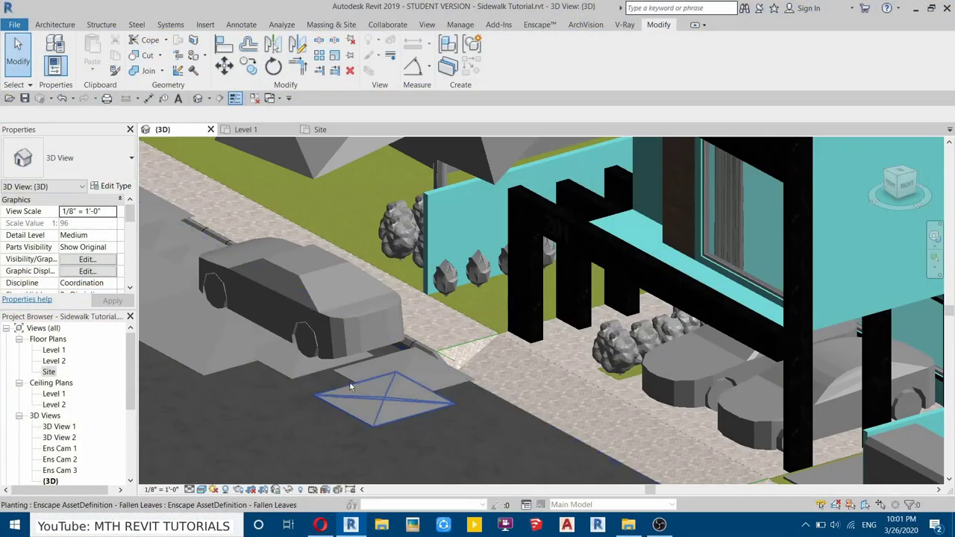
pyautogui.scroll(2, 367, 363)
pyautogui.click(367, 362)
pyautogui.keyDown('shift'); pyautogui.moveTo(366, 362); pyautogui.dragTo(489, 194, button='middle'); pyautogui.keyUp('shift')
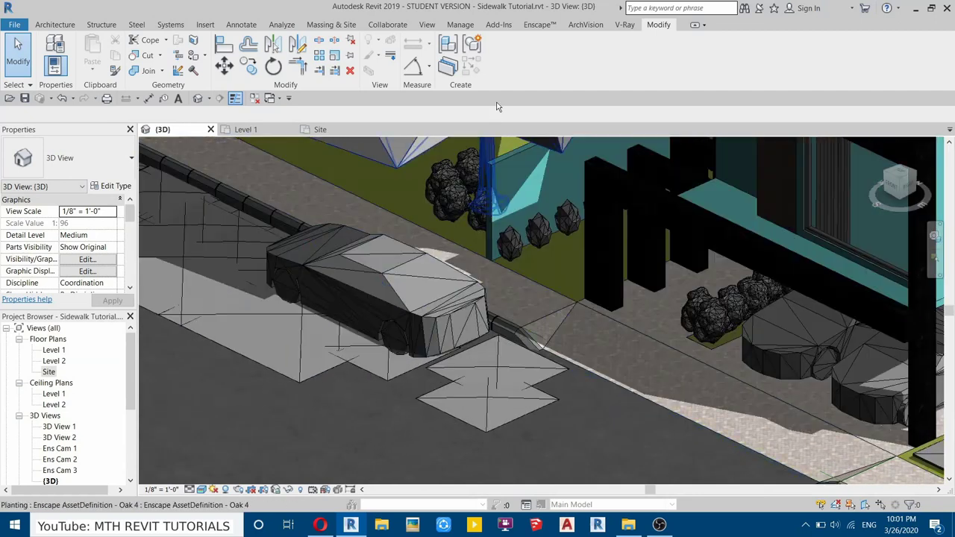
pyautogui.click(533, 26)
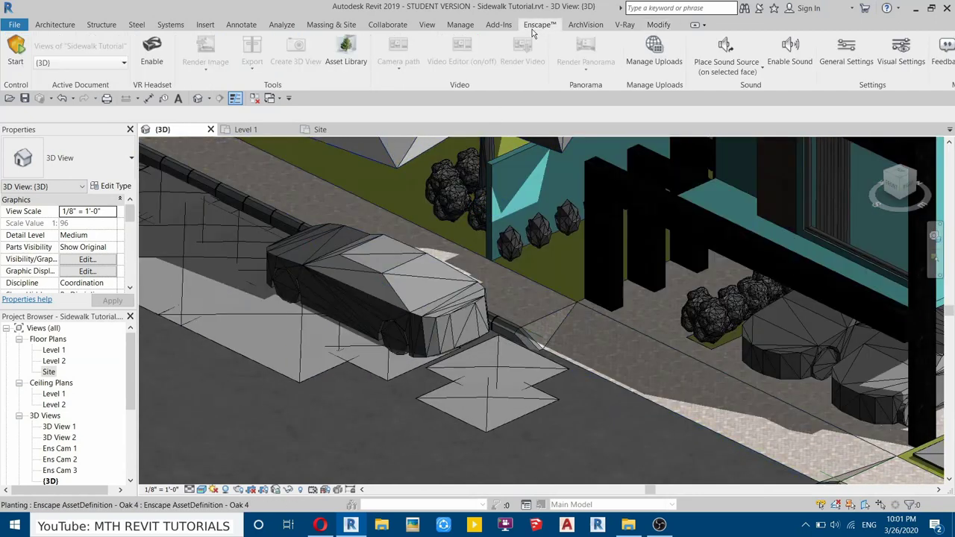
pyautogui.click(15, 67)
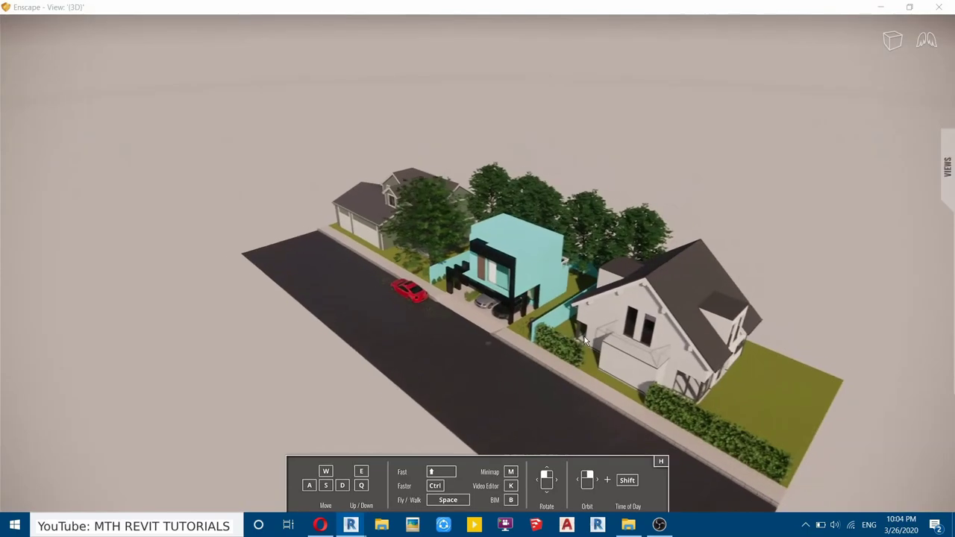
pyautogui.press('w')
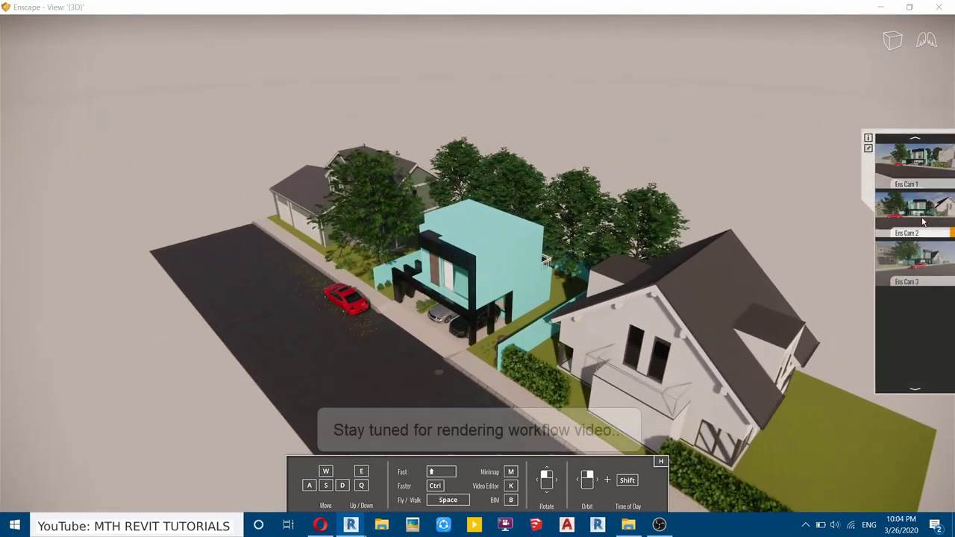
pyautogui.click(923, 221)
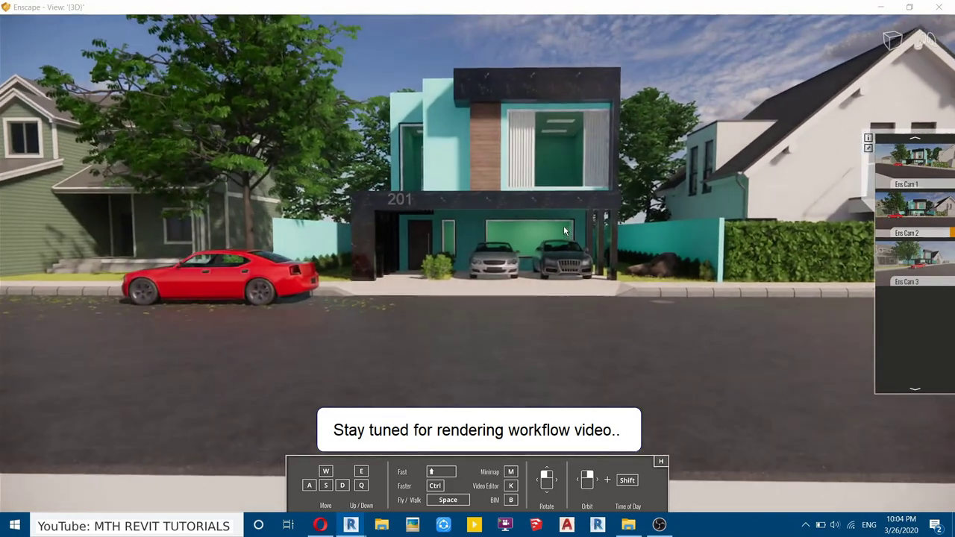
# Step: Move up to the driveway in the rendering and back to examine the paving, ramp and tapered kerb end
pyautogui.press('w')
pyautogui.moveTo(565, 230); pyautogui.dragTo(171, 250)
pyautogui.press('w')
pyautogui.press('s')
pyautogui.press('w')
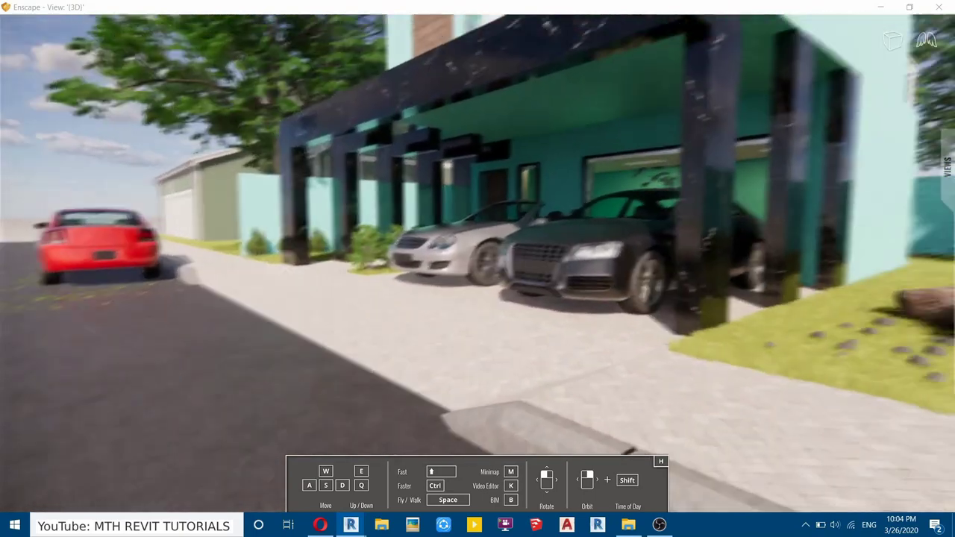
pyautogui.moveTo(224, 291); pyautogui.dragTo(429, 292)
pyautogui.press('a')
pyautogui.press('a')
pyautogui.press('s')
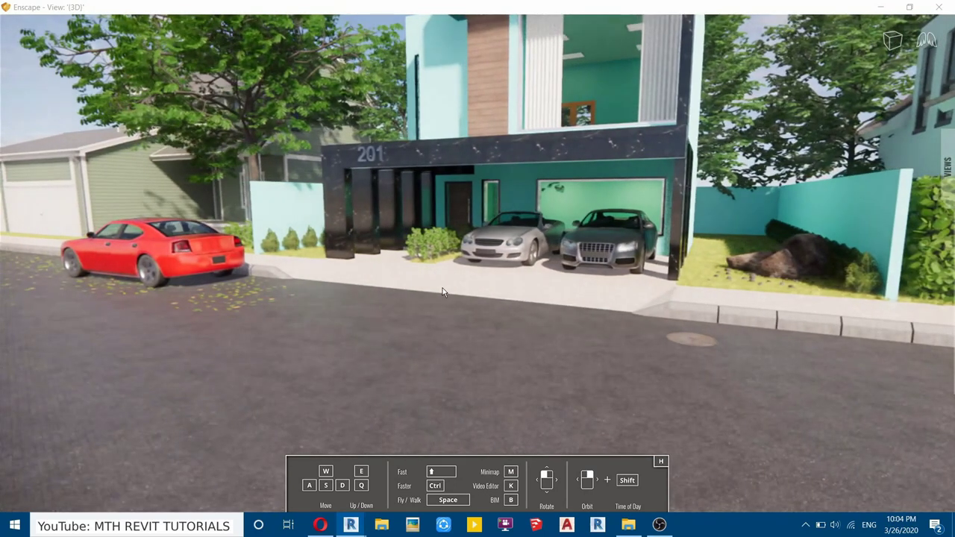
# Step: Travel along the street past the red car and back to the driveway, examining the facade, road, paving and kerb joints
pyautogui.press('a')
pyautogui.moveTo(392, 241); pyautogui.dragTo(522, 205)
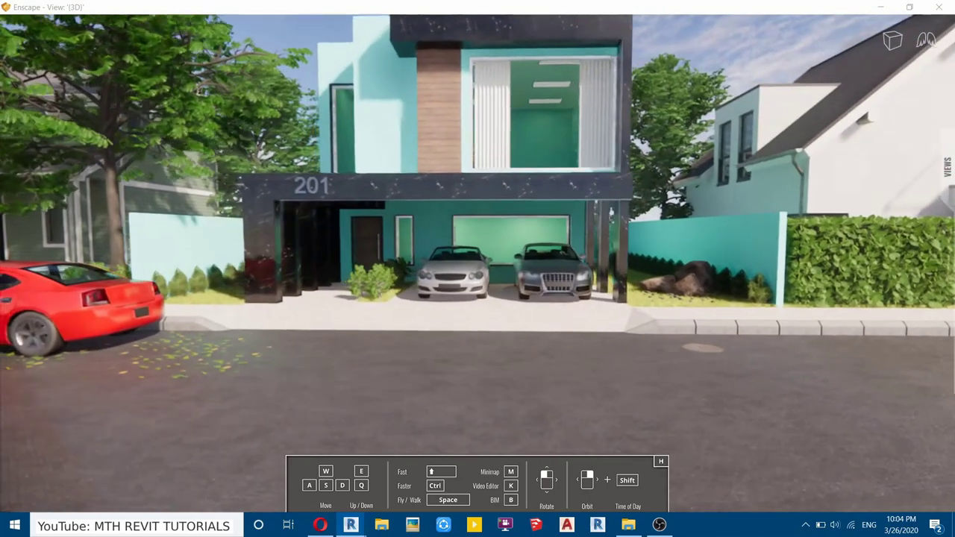
pyautogui.press('a')
pyautogui.press('a')
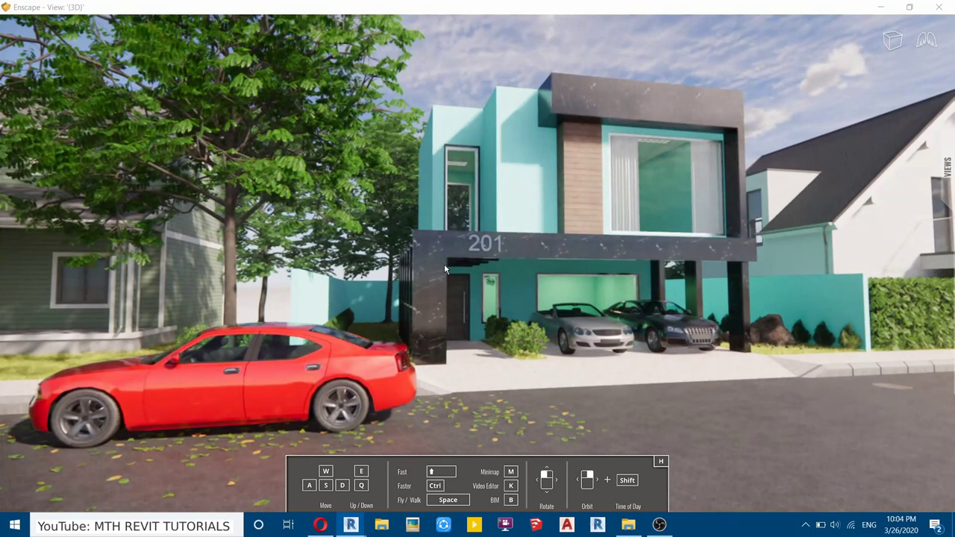
pyautogui.press('s')
pyautogui.press('d')
pyautogui.press('w')
pyautogui.moveTo(400, 270); pyautogui.dragTo(567, 329)
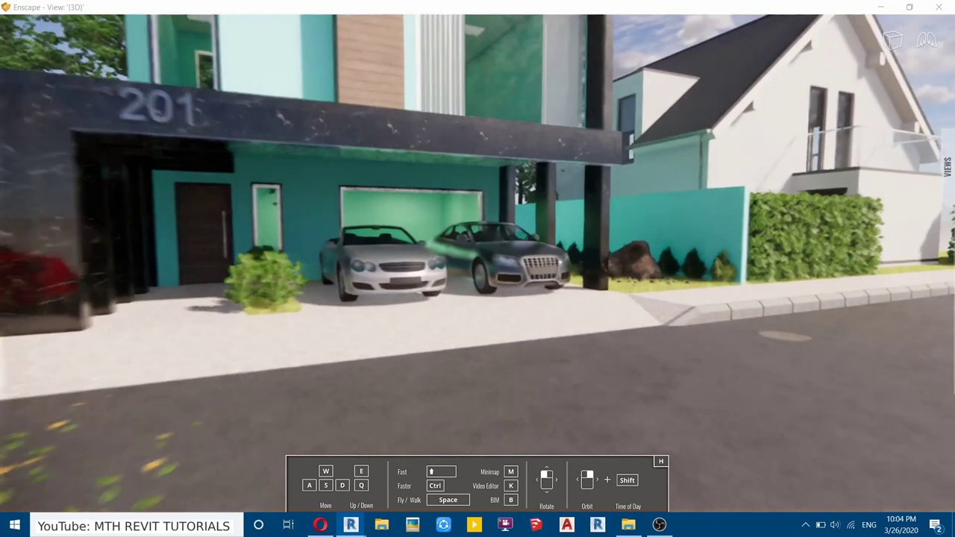
pyautogui.press('w')
pyautogui.press('d')
pyautogui.press('w')
pyautogui.press('w')
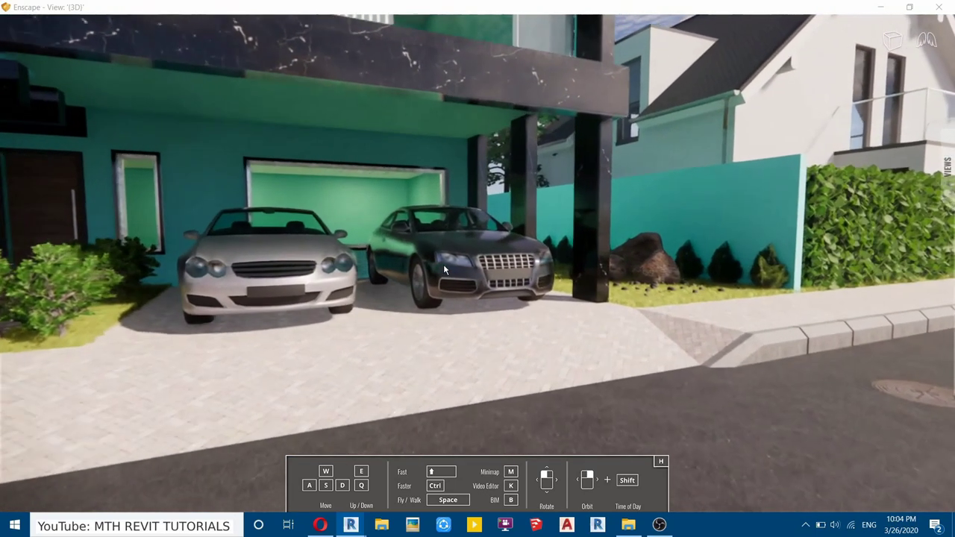